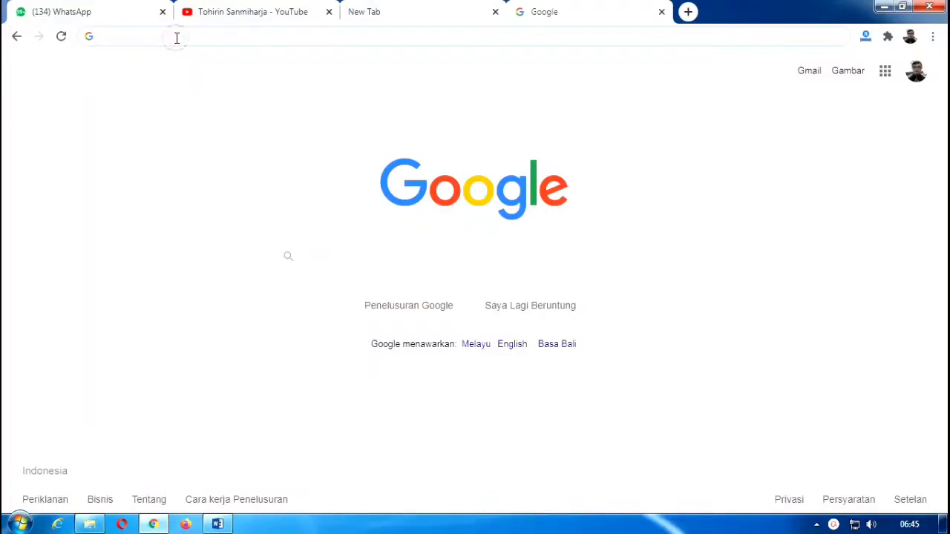
# - Open the site onlinelearning.uhamka.ac.id
pyautogui.write('onlinelearning.uhamka.ac.id')
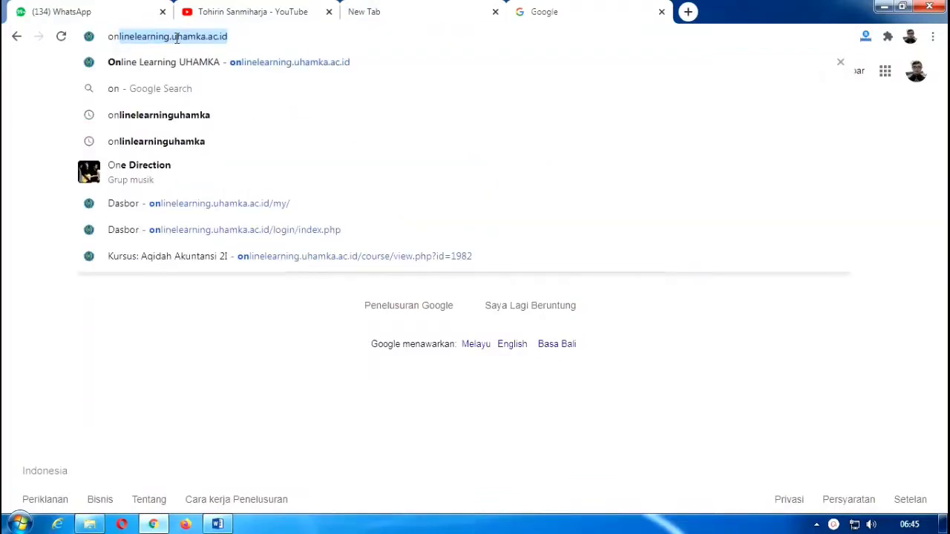
pyautogui.click(246, 38)
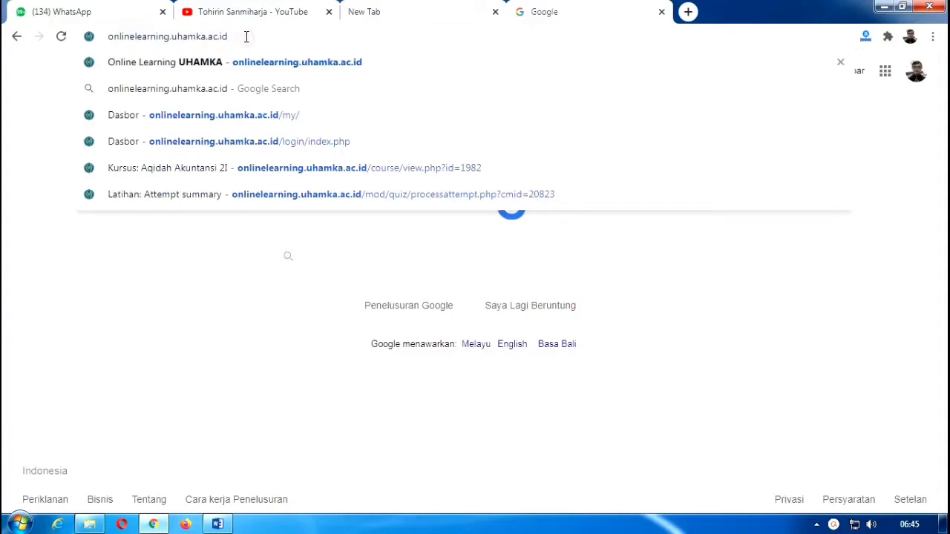
pyautogui.moveTo(227, 37); pyautogui.dragTo(113, 37)
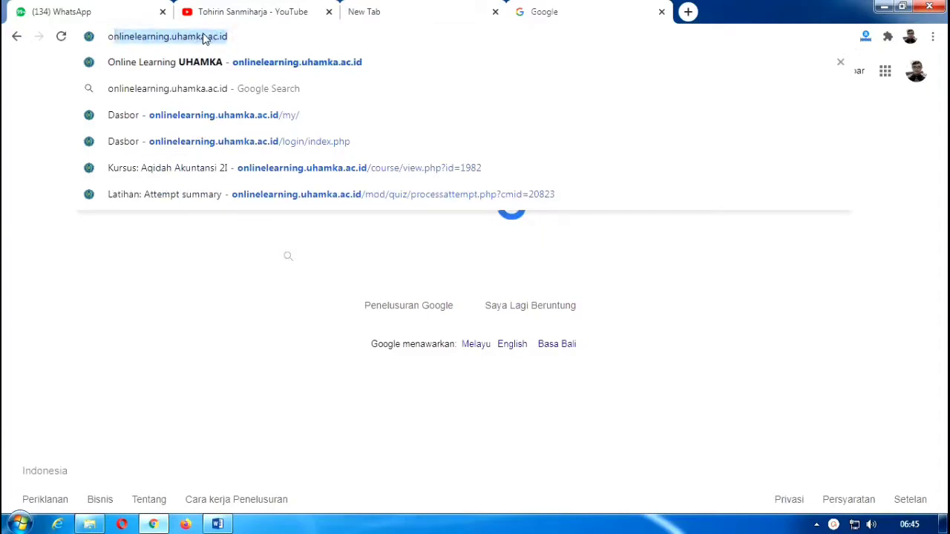
pyautogui.click(233, 35)
pyautogui.press('Return')
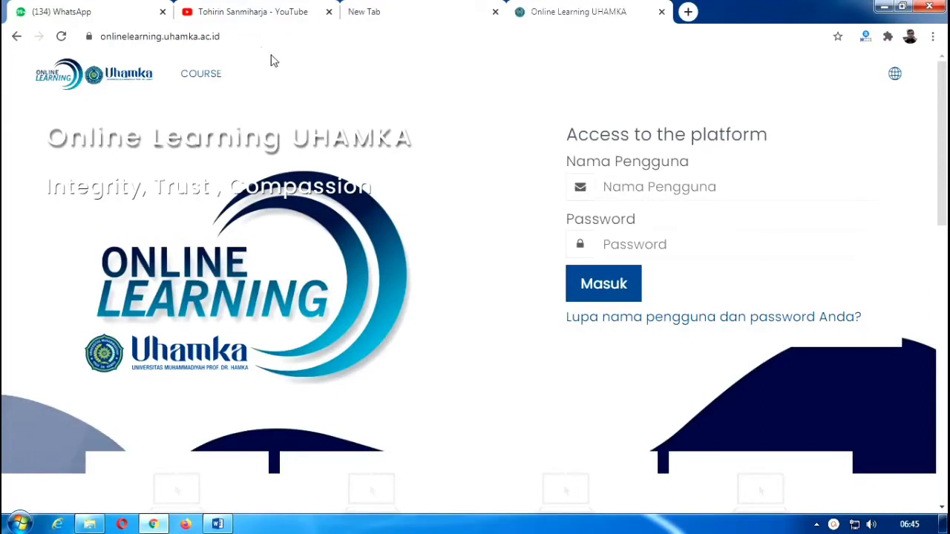
# - Sign in to the learning platform with the saved lecturer username and the account password
pyautogui.click(627, 191)
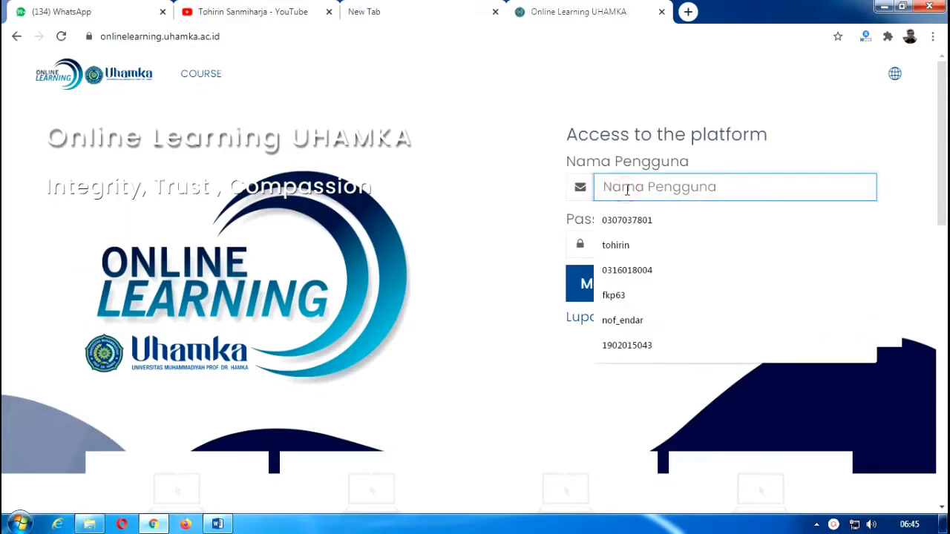
pyautogui.click(629, 296)
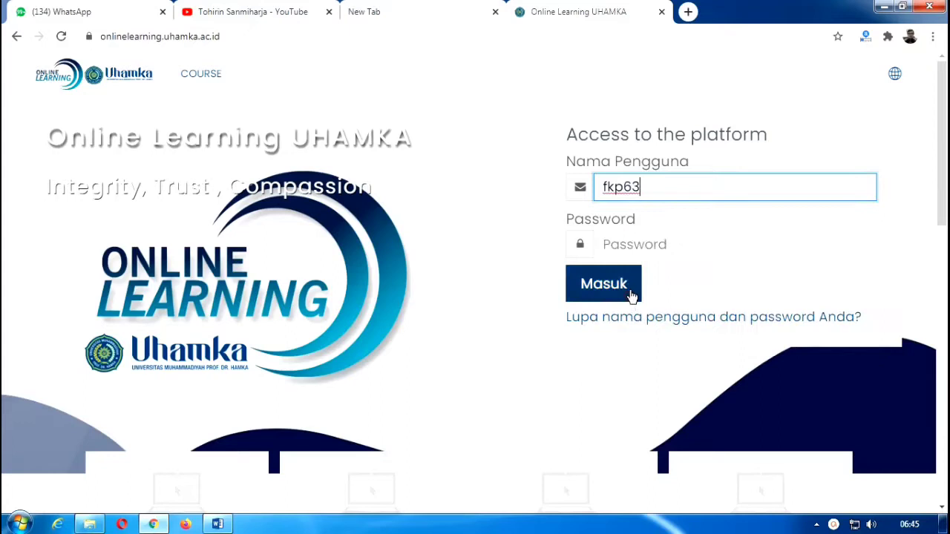
pyautogui.click(628, 244)
pyautogui.write('1')
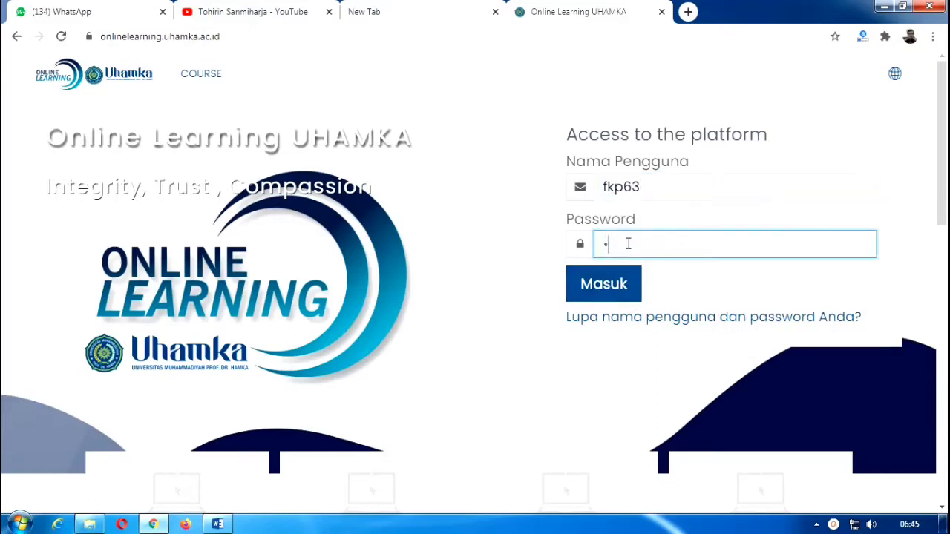
pyautogui.write('••••••')
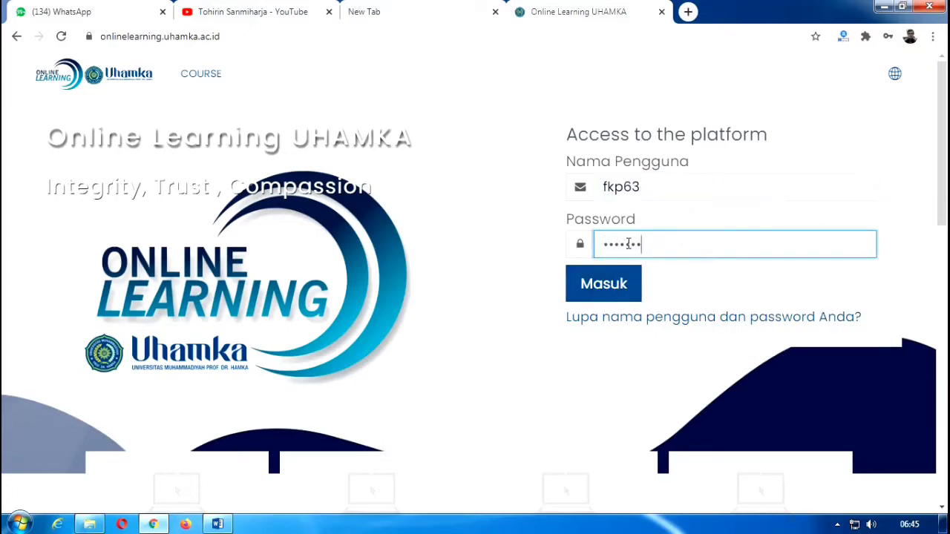
pyautogui.write('••')
pyautogui.click(601, 287)
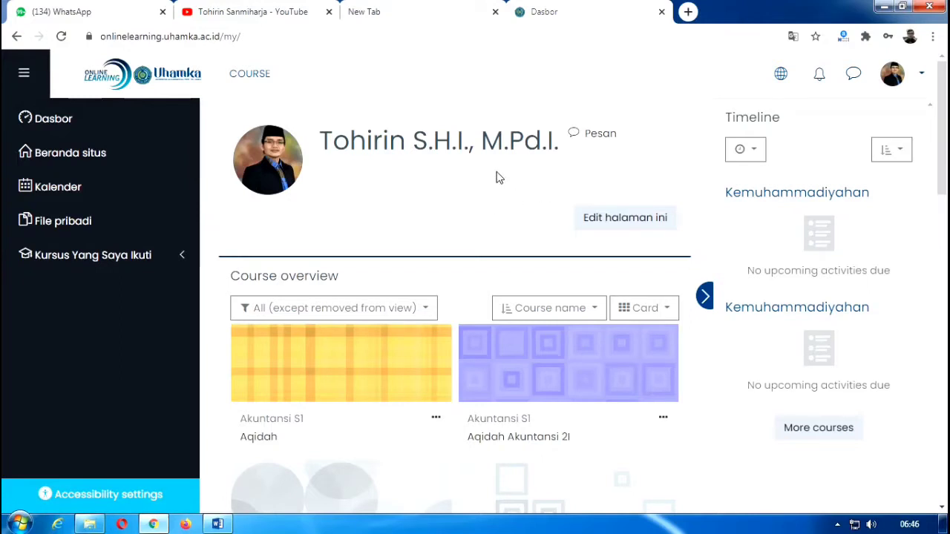
pyautogui.moveTo(317, 141); pyautogui.dragTo(439, 141)
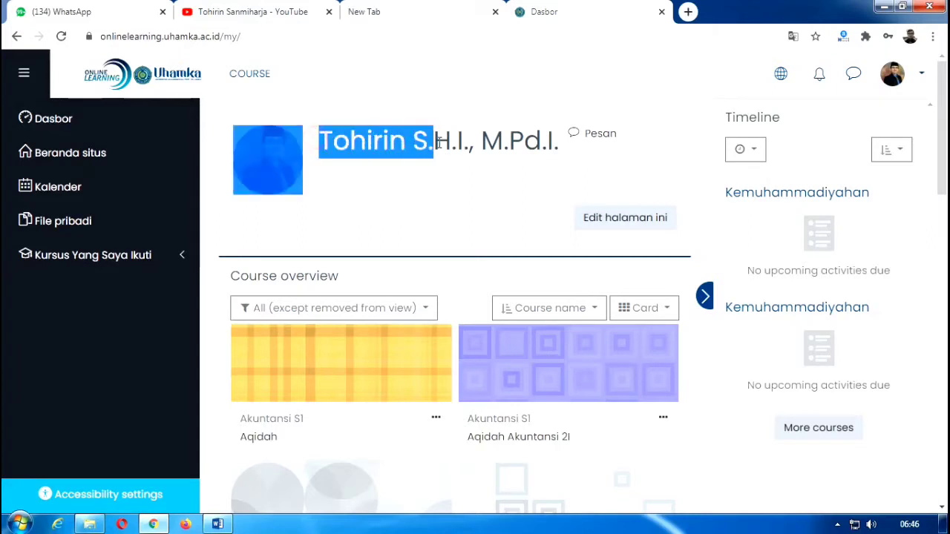
pyautogui.click(358, 137)
pyautogui.moveTo(320, 138); pyautogui.dragTo(582, 138)
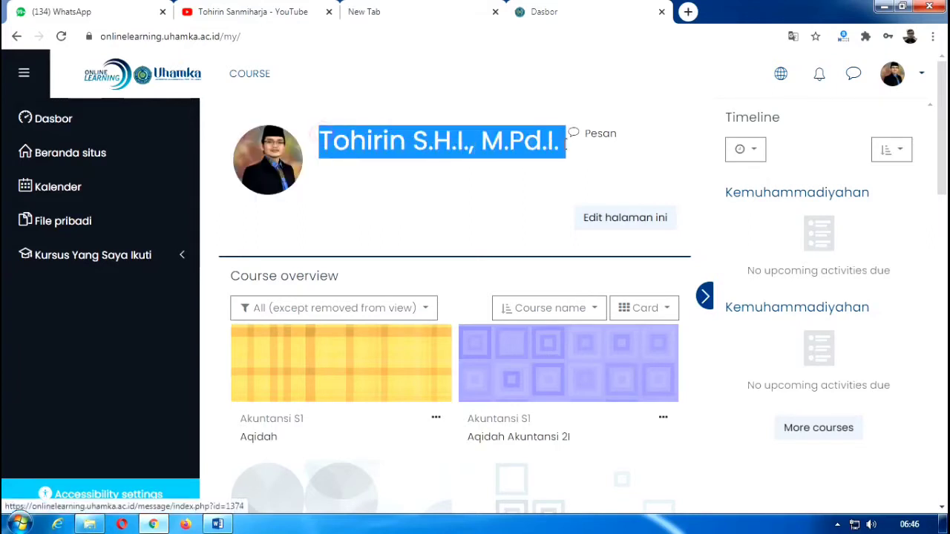
pyautogui.click(407, 187)
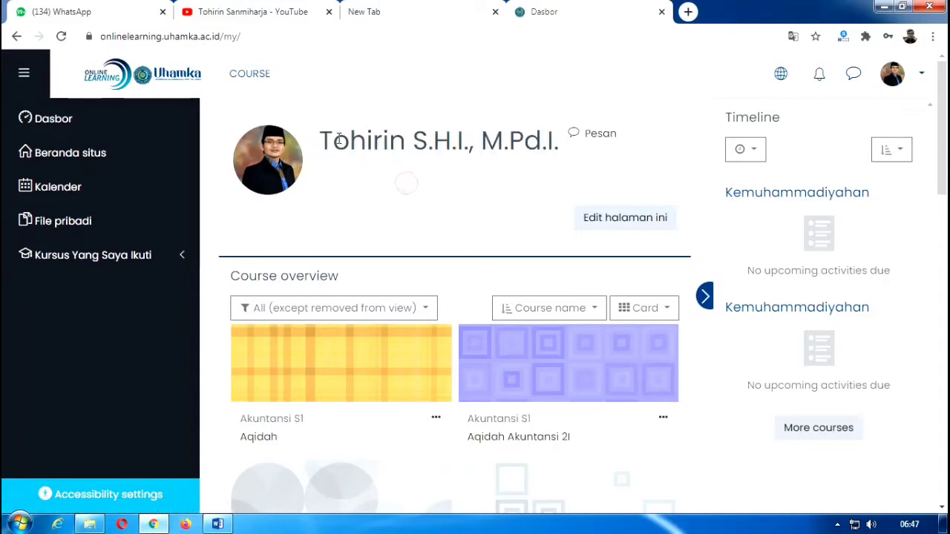
pyautogui.moveTo(321, 137); pyautogui.dragTo(560, 148)
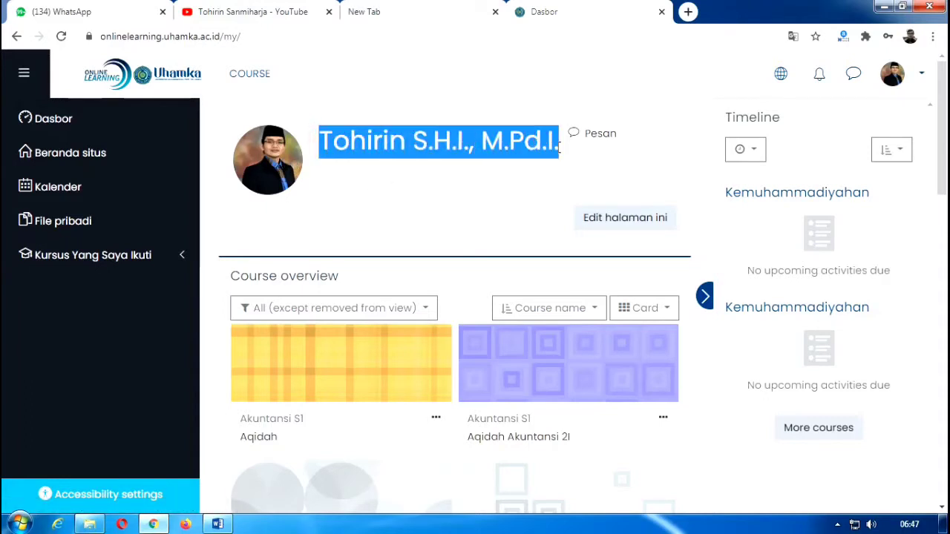
pyautogui.click(502, 183)
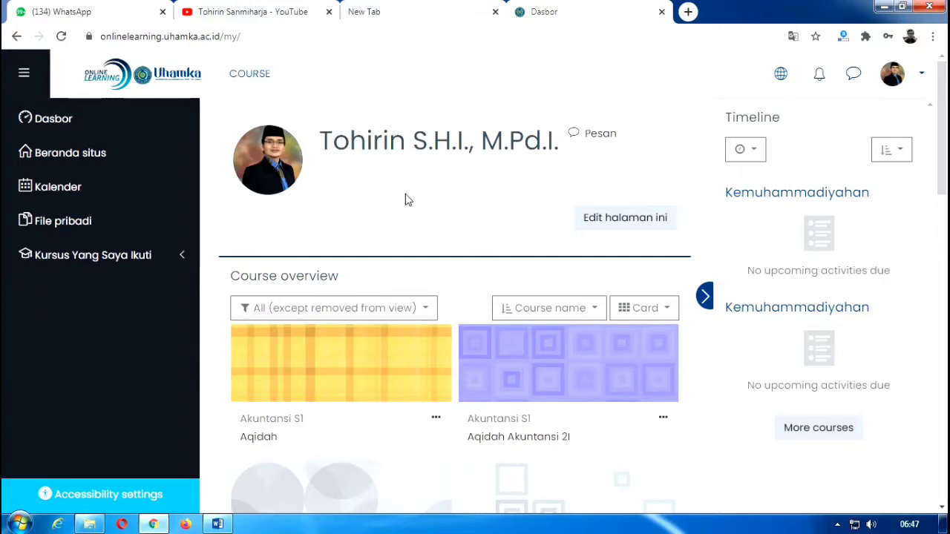
# - Look through the course cards in the dashboard's course overview
pyautogui.scroll(-1, 407, 211)
pyautogui.scroll(-1, 407, 211)
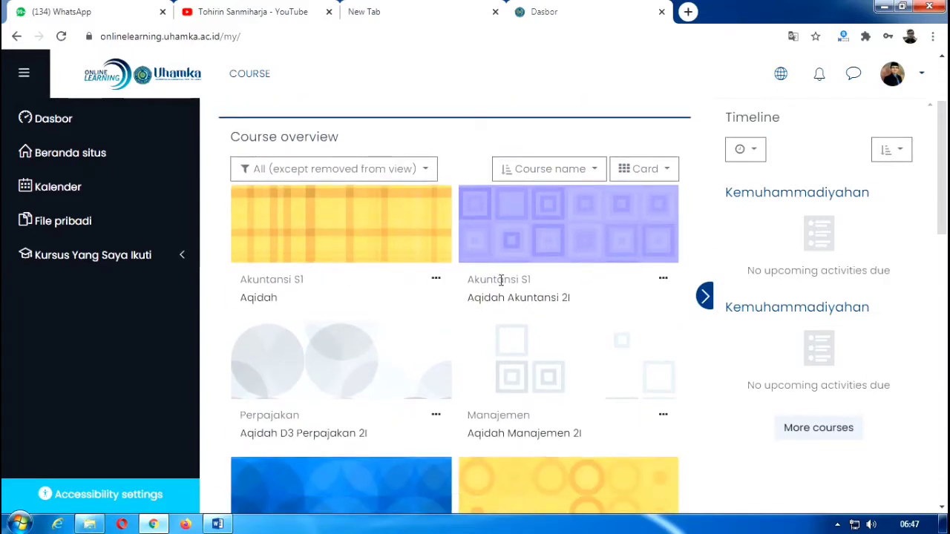
pyautogui.scroll(-1, 532, 279)
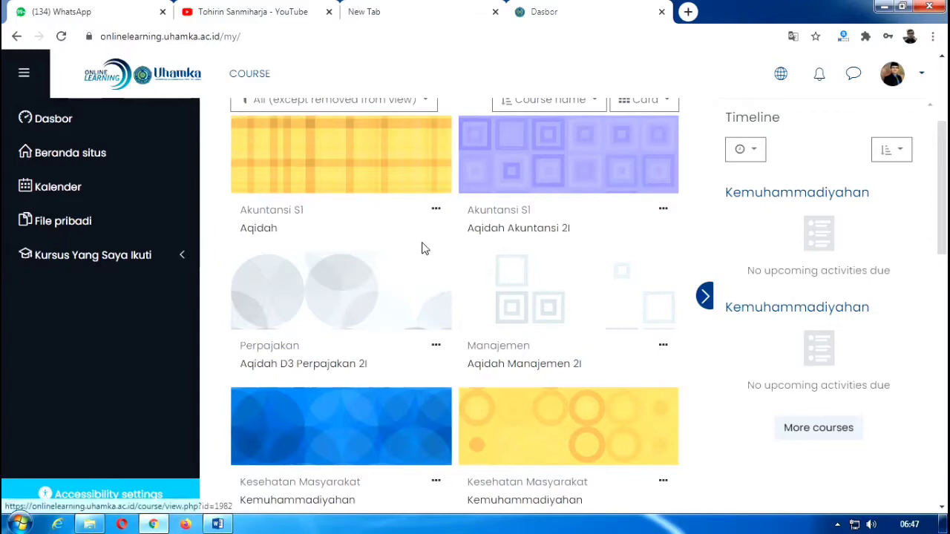
pyautogui.scroll(-2, 422, 253)
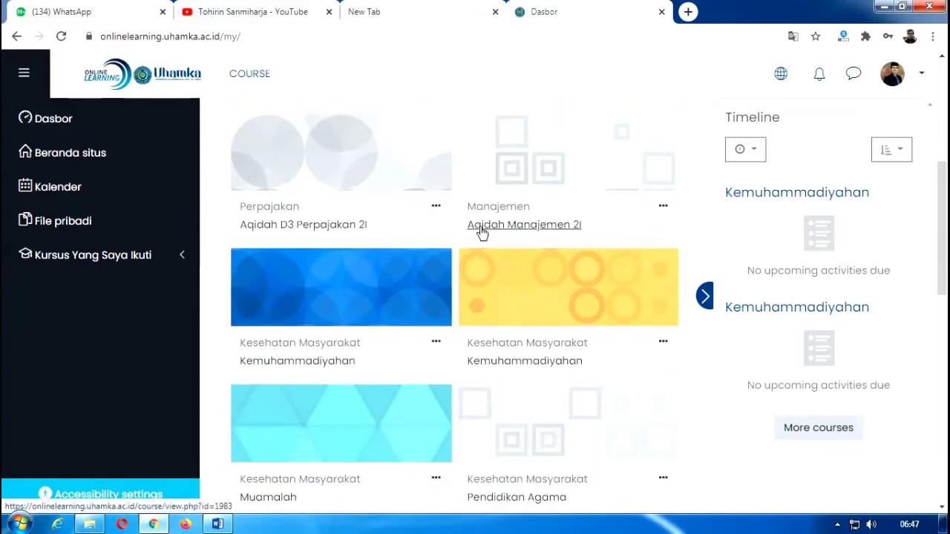
pyautogui.scroll(-4, 474, 252)
pyautogui.scroll(-2, 478, 249)
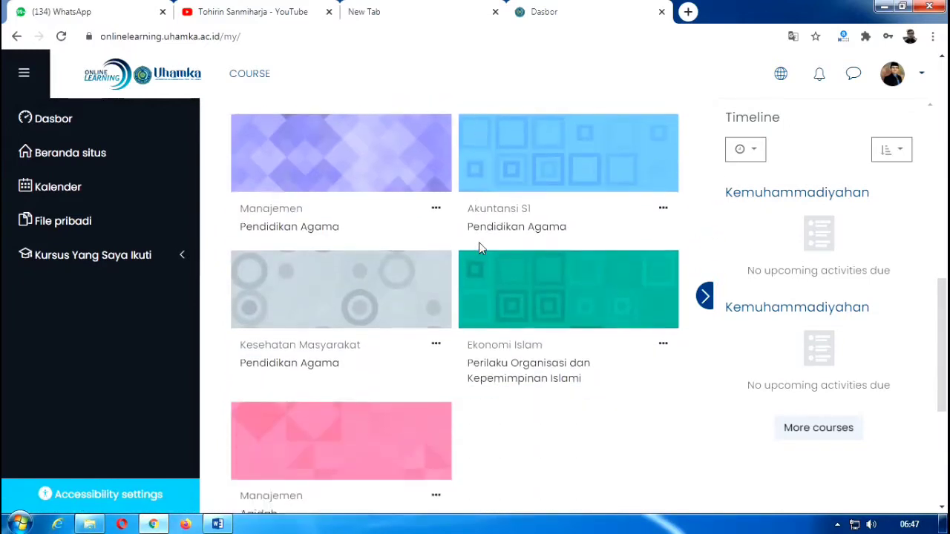
pyautogui.scroll(4, 480, 248)
pyautogui.scroll(5, 481, 249)
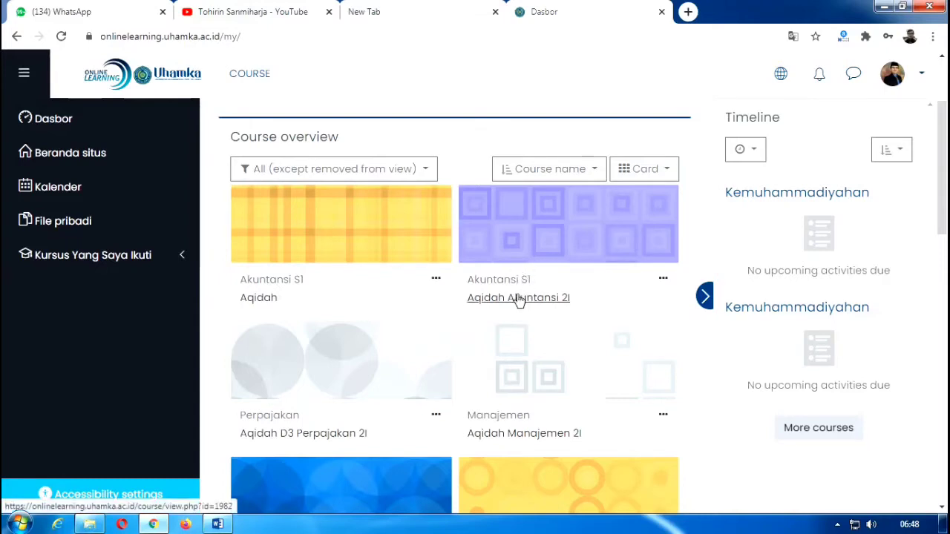
# - Open the Ekonomi Islam course "Perilaku Organisasi dan Kepemimpinan Islami" from the course overview
pyautogui.scroll(-9, 529, 273)
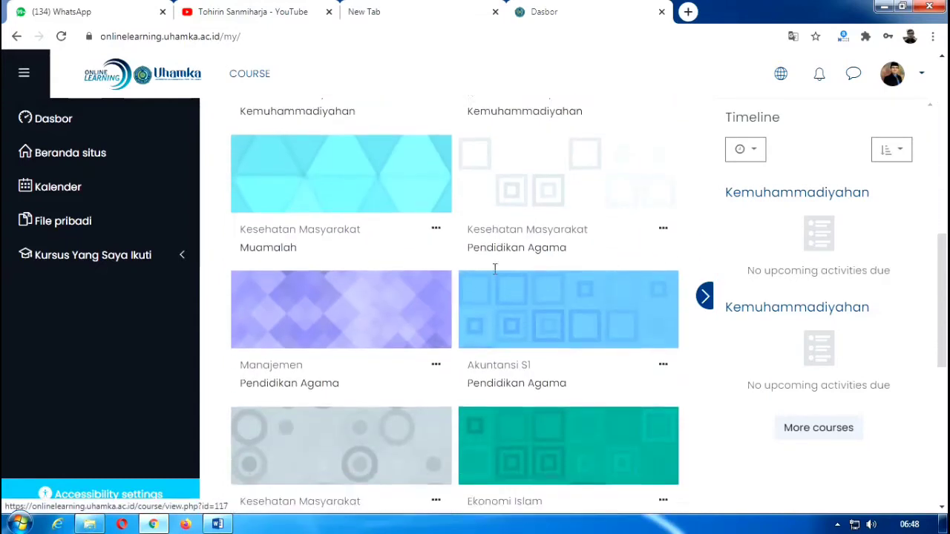
pyautogui.scroll(-1, 494, 268)
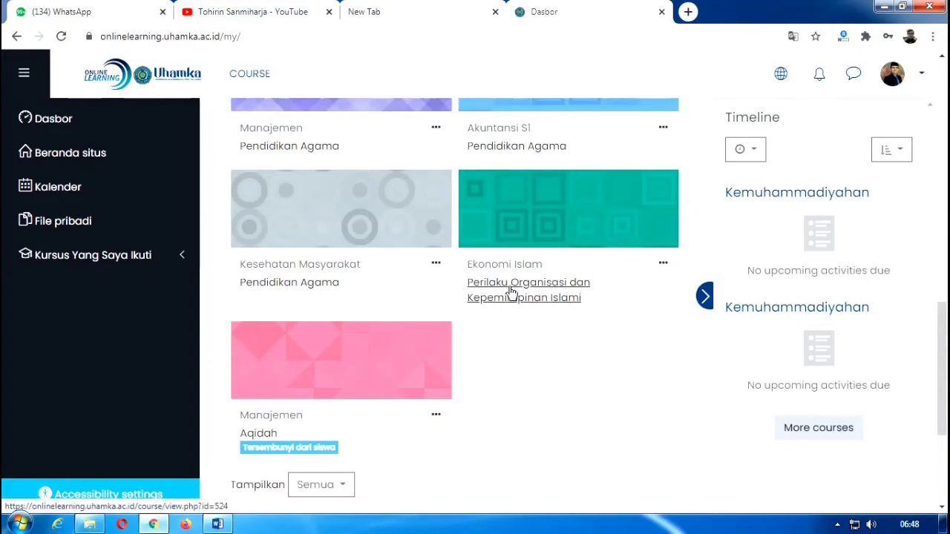
pyautogui.click(510, 291)
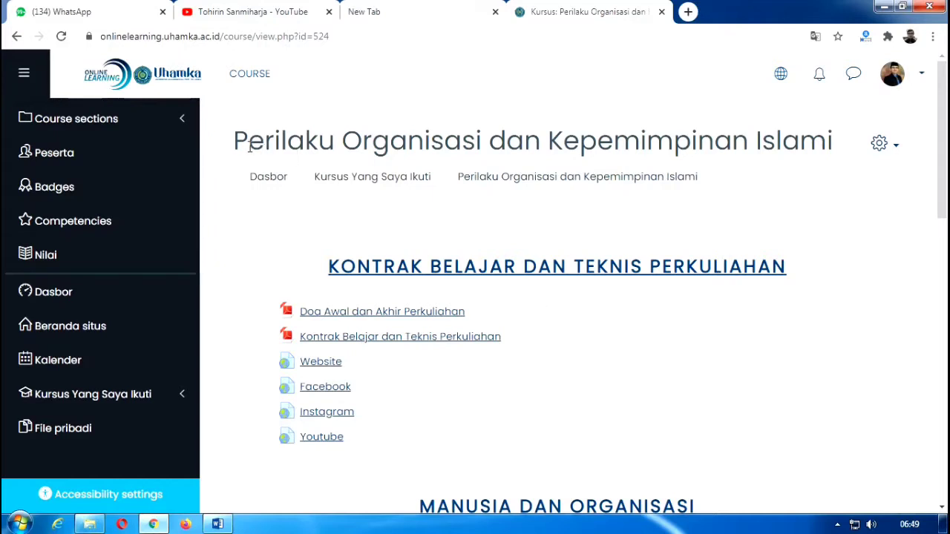
# - Examine the course page's title and sections, from Kontrak Belajar dan Teknis Perkuliahan and Manusia dan Organisasi through the numbered topics
pyautogui.moveTo(235, 139); pyautogui.dragTo(838, 156)
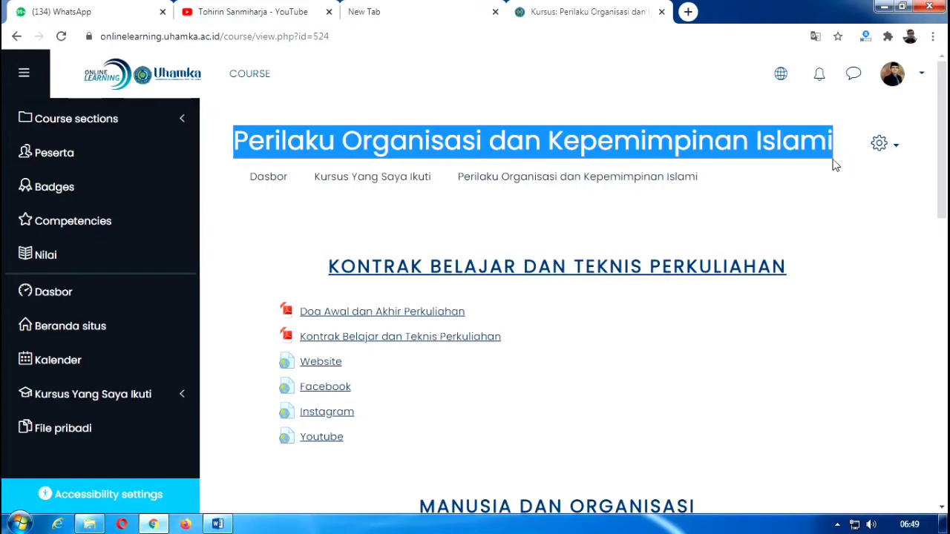
pyautogui.click(511, 230)
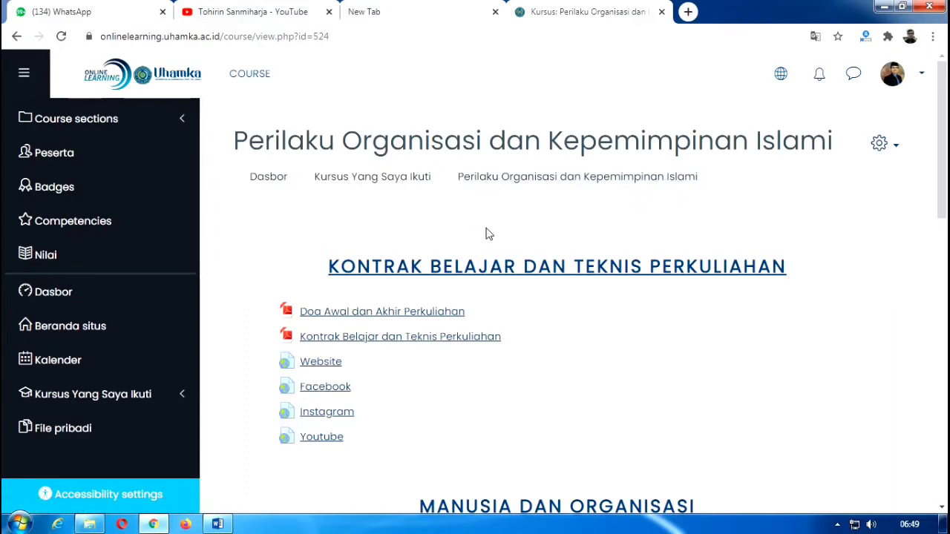
pyautogui.scroll(-2, 478, 183)
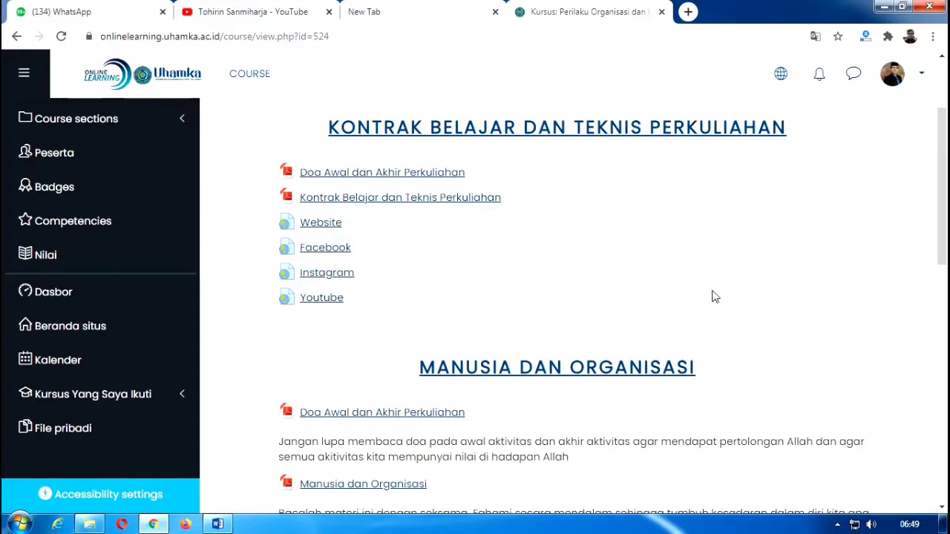
pyautogui.scroll(-2, 454, 256)
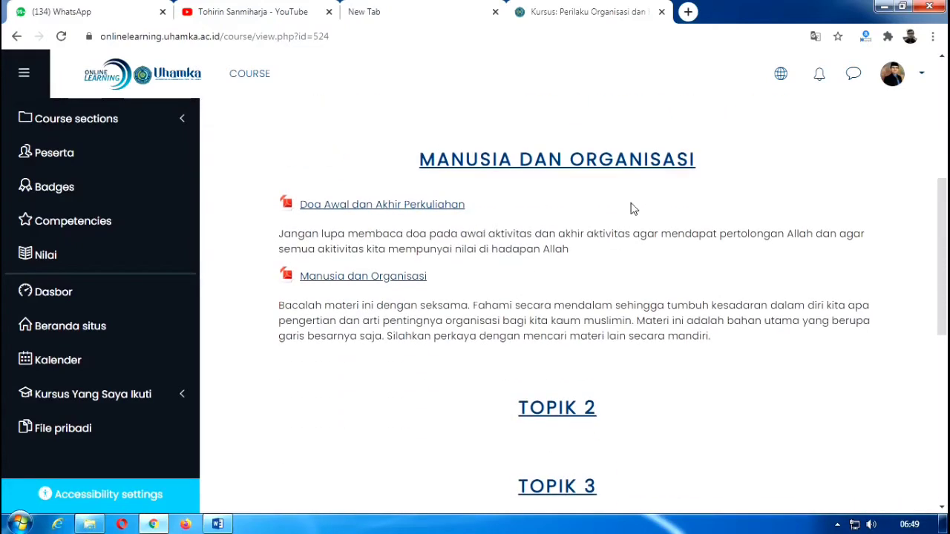
pyautogui.scroll(3, 630, 207)
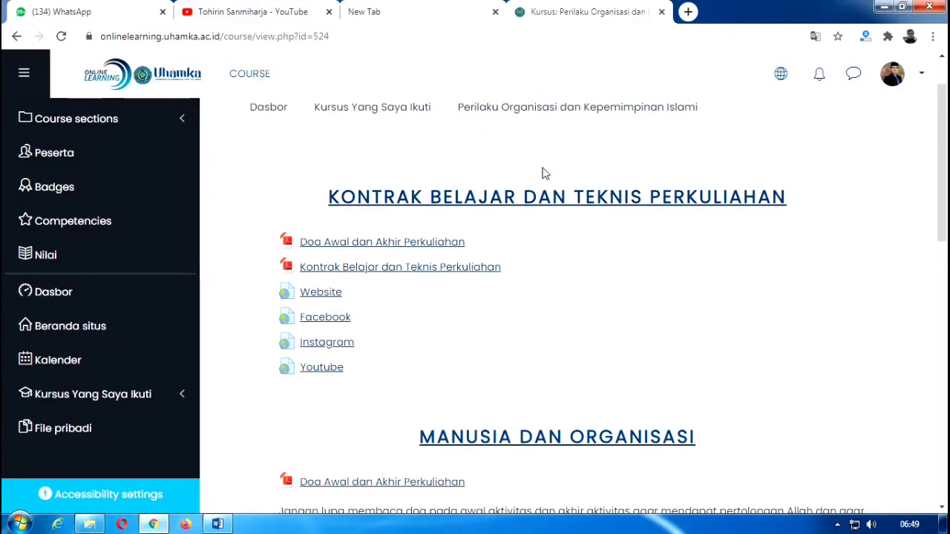
pyautogui.scroll(-2, 470, 290)
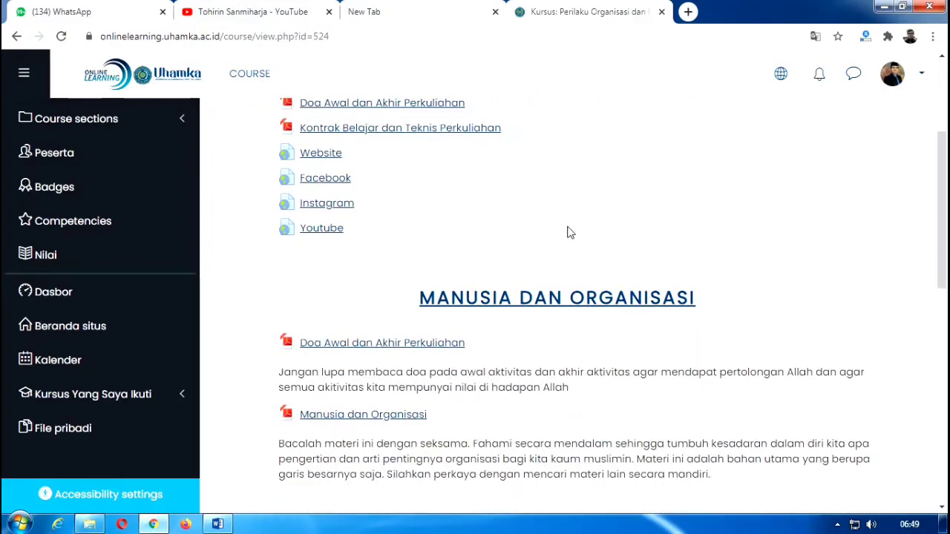
pyautogui.scroll(-2, 562, 230)
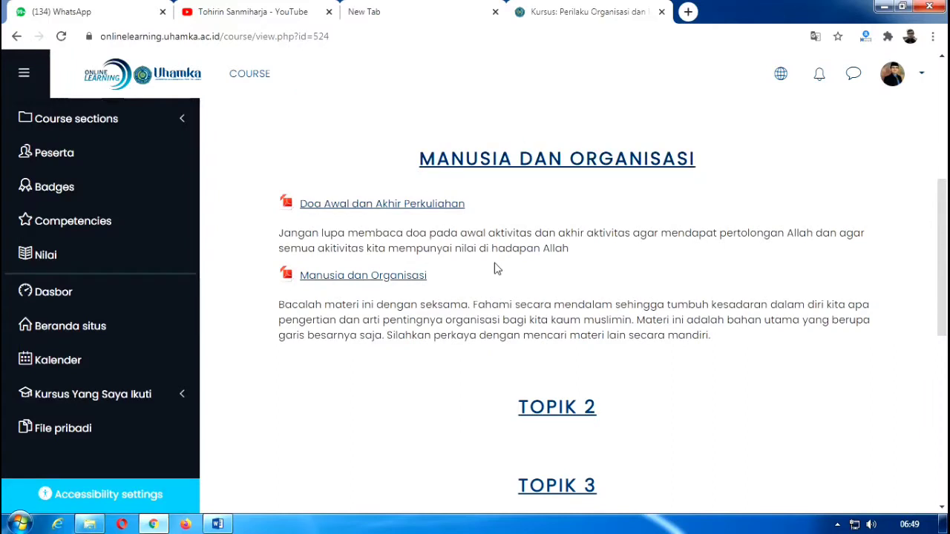
pyautogui.scroll(4, 496, 267)
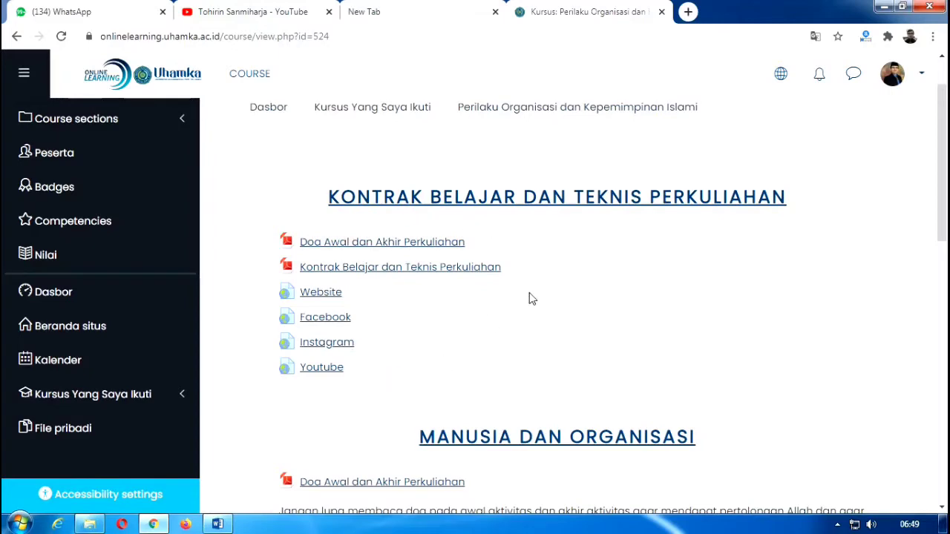
pyautogui.scroll(-2, 533, 296)
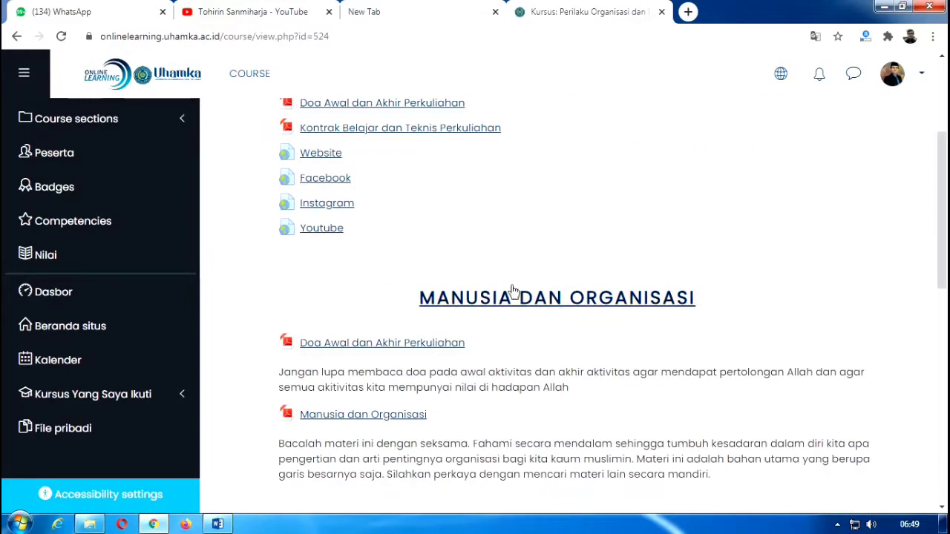
pyautogui.scroll(-1, 502, 290)
pyautogui.scroll(-1, 502, 349)
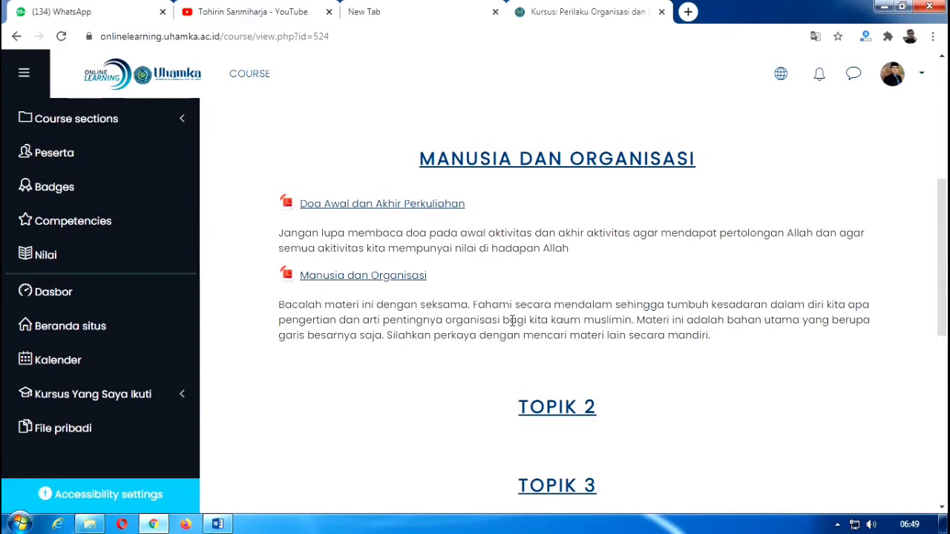
pyautogui.scroll(5, 623, 252)
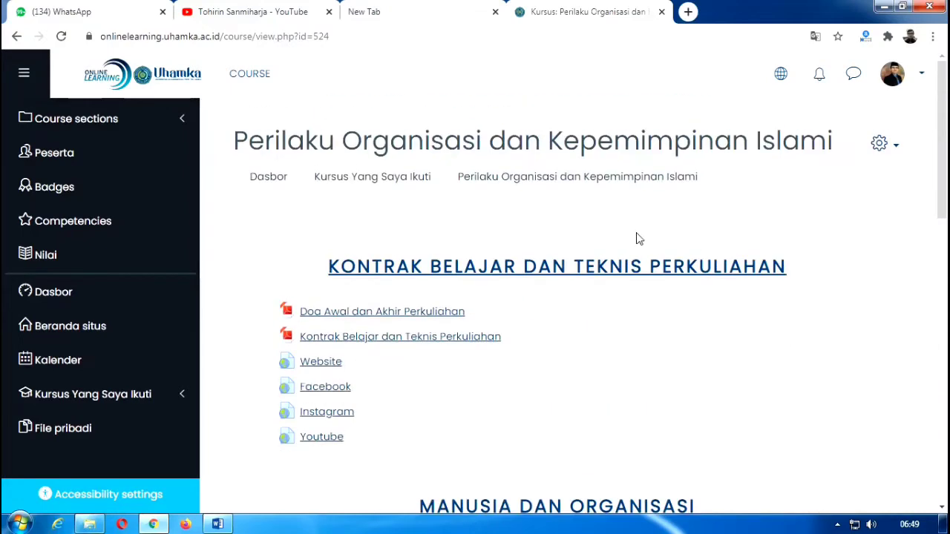
pyautogui.scroll(-2, 594, 344)
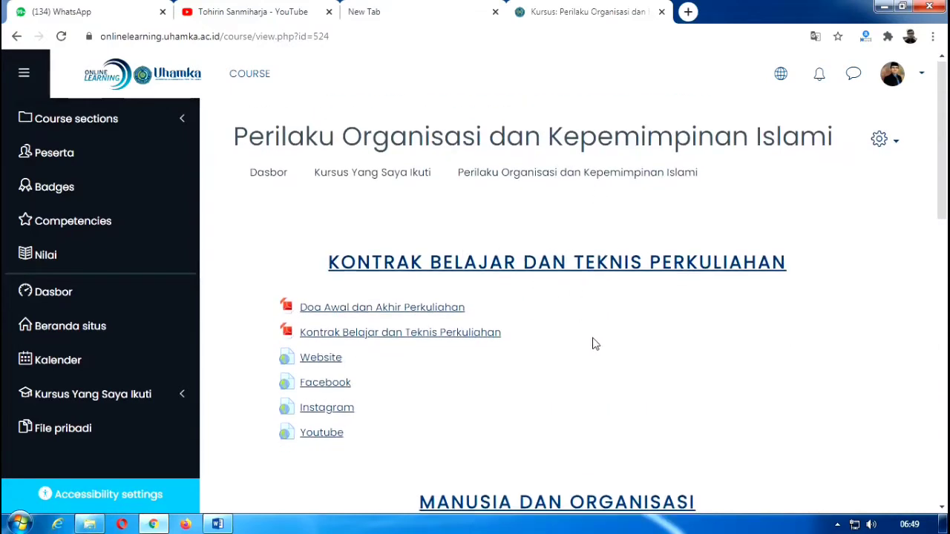
pyautogui.scroll(-5, 594, 344)
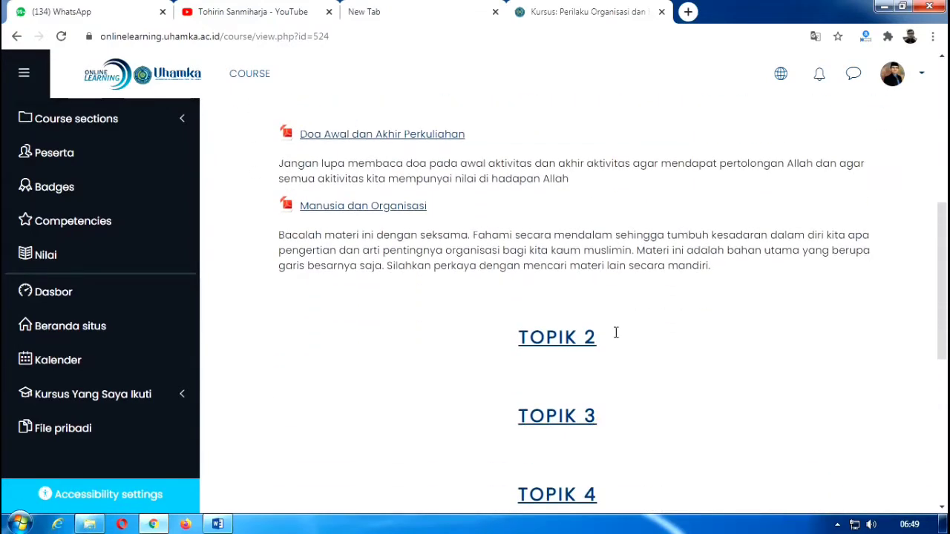
# - Turn on edit mode for the course Perilaku Organisasi dan Kepemimpinan Islami
pyautogui.scroll(-1, 664, 317)
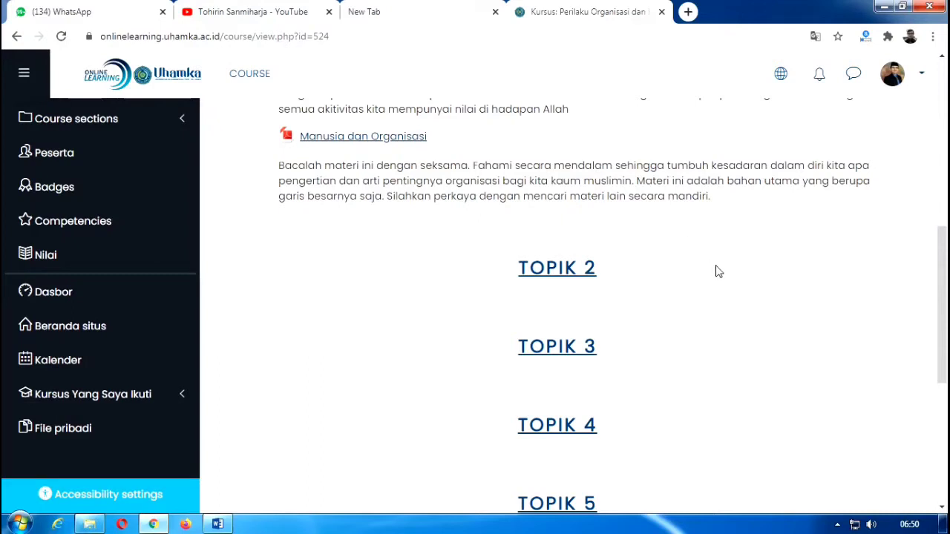
pyautogui.scroll(2, 714, 270)
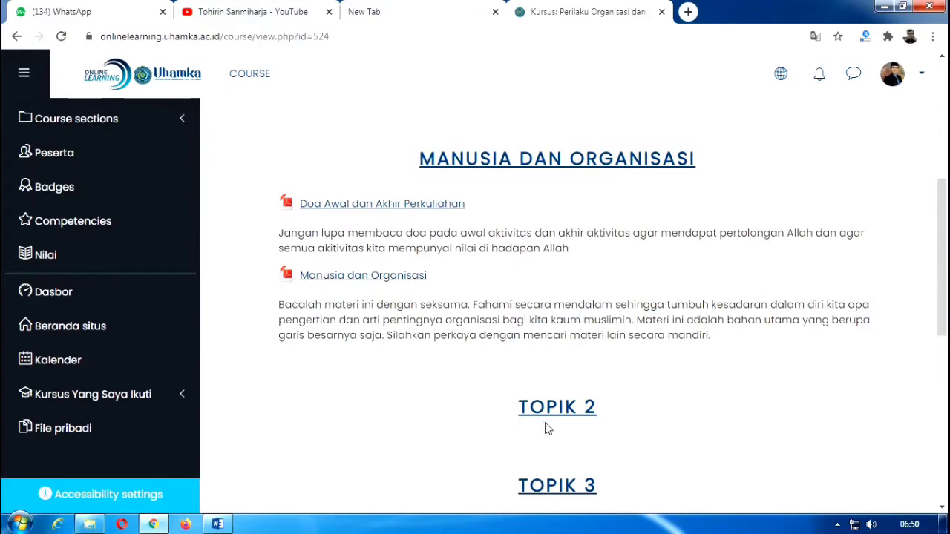
pyautogui.scroll(4, 557, 282)
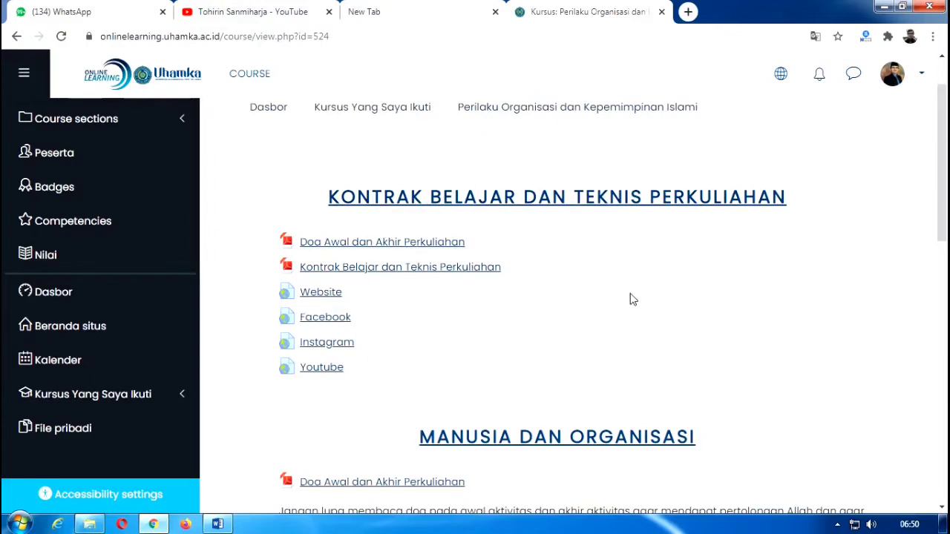
pyautogui.scroll(-3, 757, 274)
pyautogui.scroll(4, 890, 250)
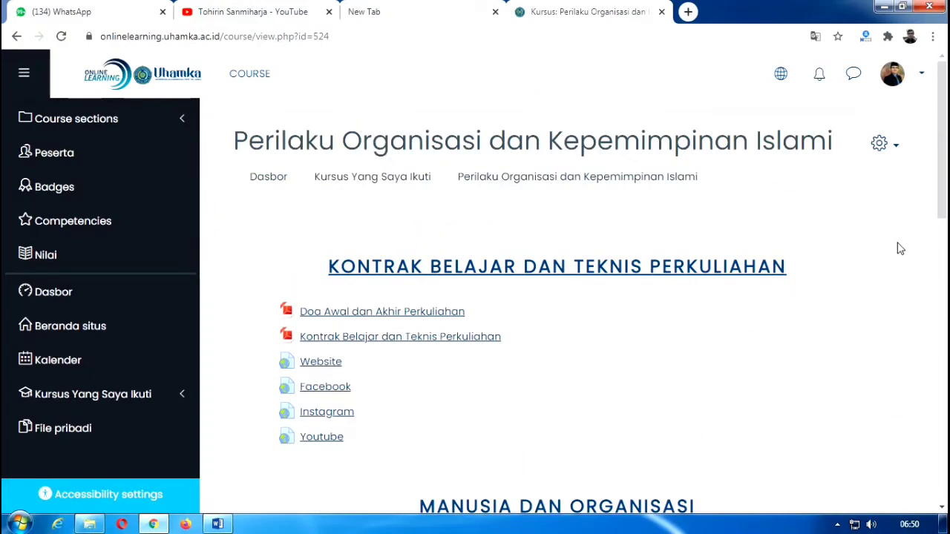
pyautogui.click(896, 147)
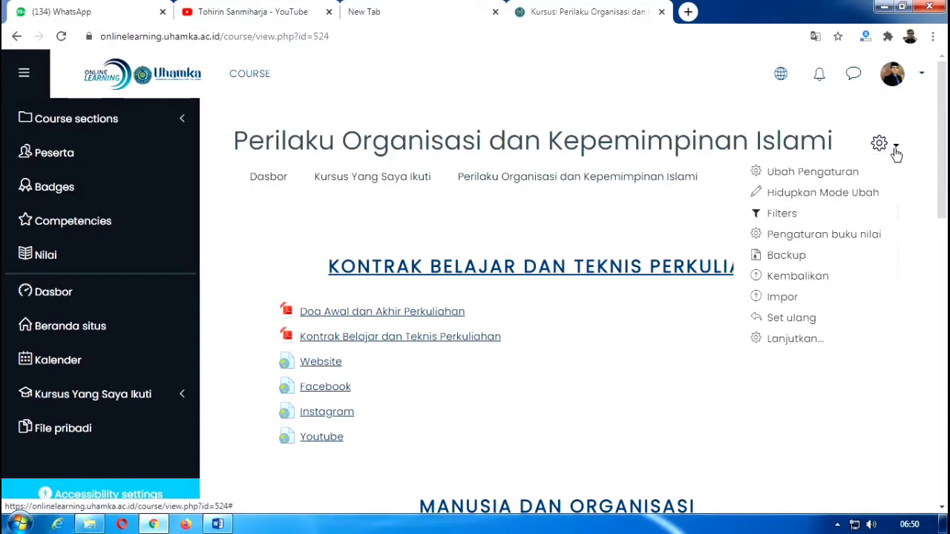
pyautogui.click(828, 199)
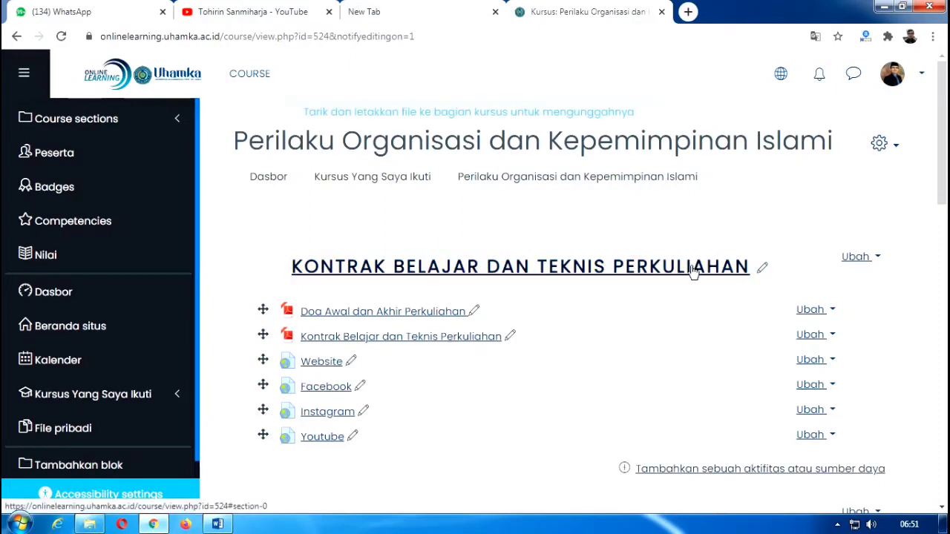
# - Look through the editable course sections, from Kontrak Belajar dan Teknis Perkuliahan to the numbered topics, and their editing options
pyautogui.scroll(-2, 690, 272)
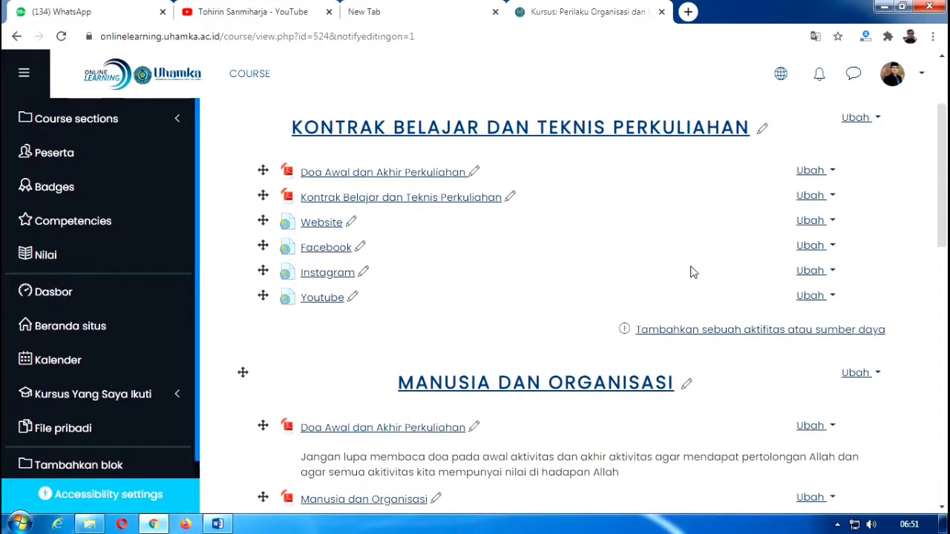
pyautogui.scroll(-2, 690, 273)
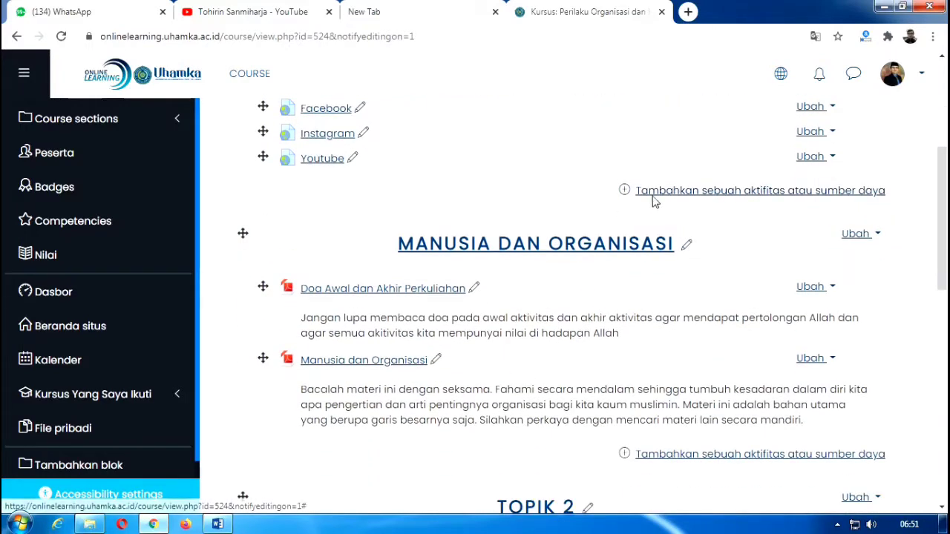
pyautogui.scroll(-1, 822, 187)
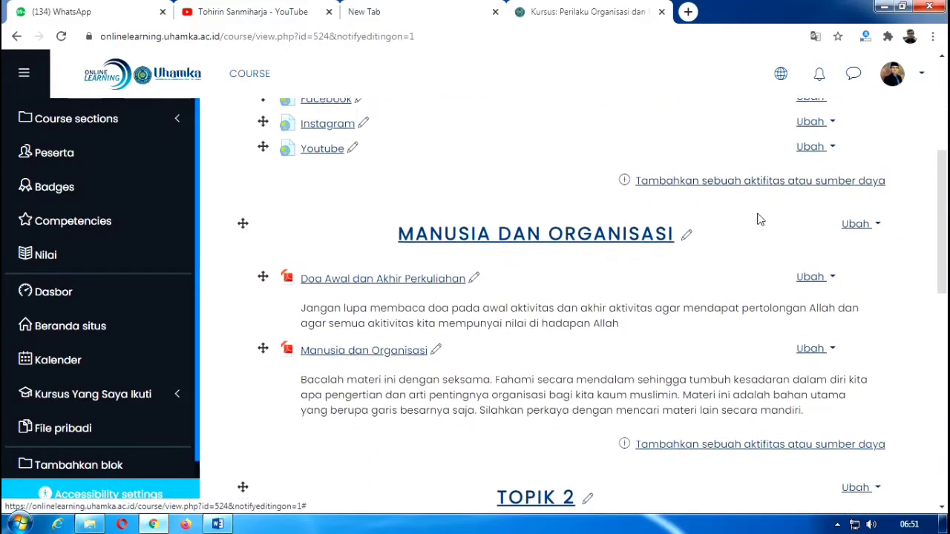
pyautogui.scroll(-2, 752, 282)
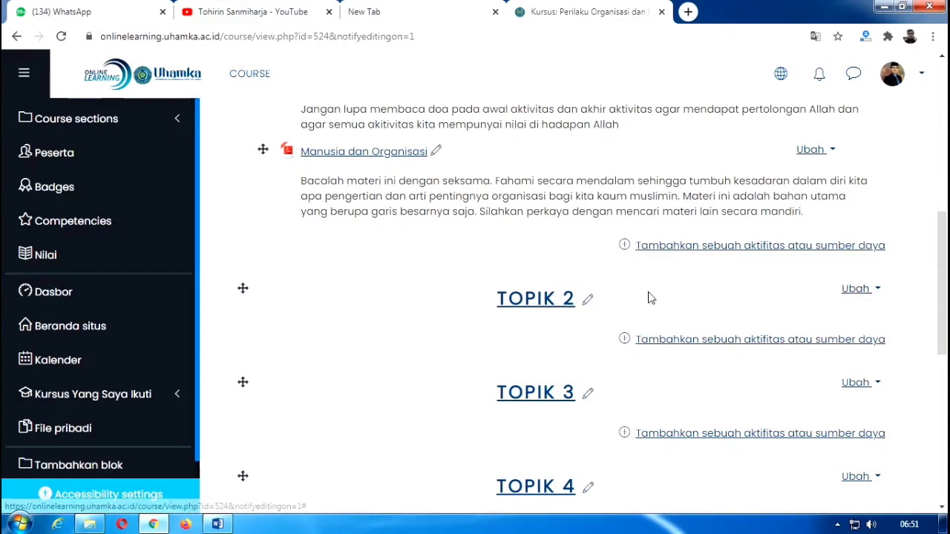
pyautogui.scroll(-1, 635, 302)
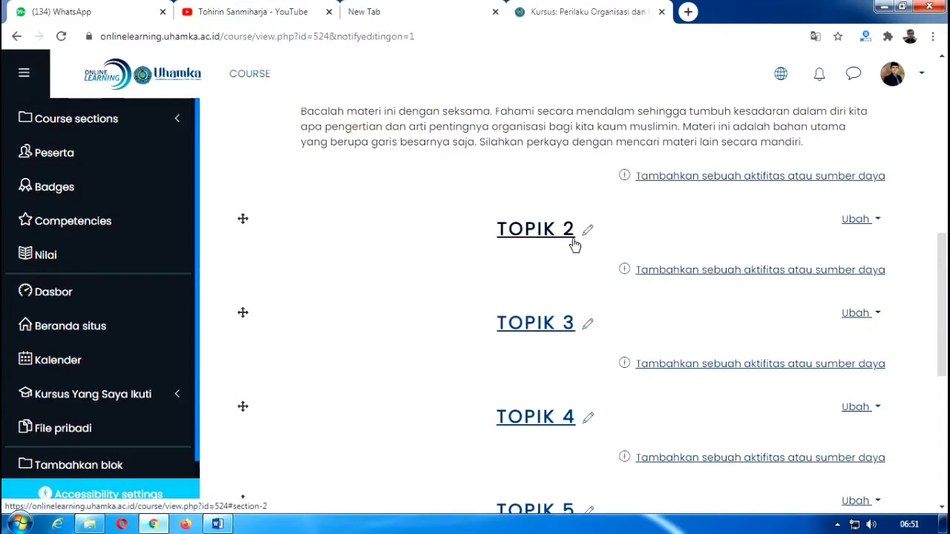
pyautogui.scroll(9, 574, 245)
pyautogui.scroll(-2, 576, 186)
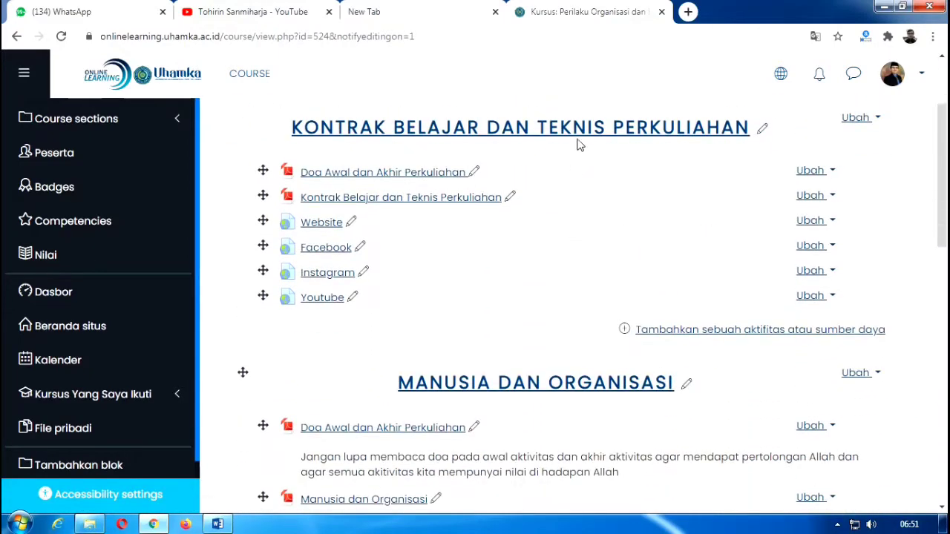
pyautogui.scroll(-6, 568, 314)
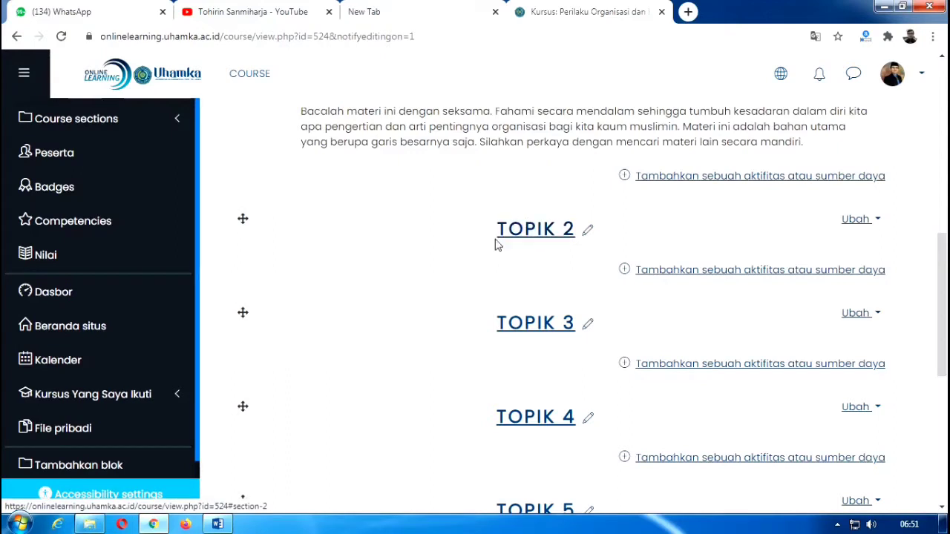
# - Rename the section Topik 2 as "PERTEMUAN KE-1 KONTRAK BELAJAR"
pyautogui.click(588, 235)
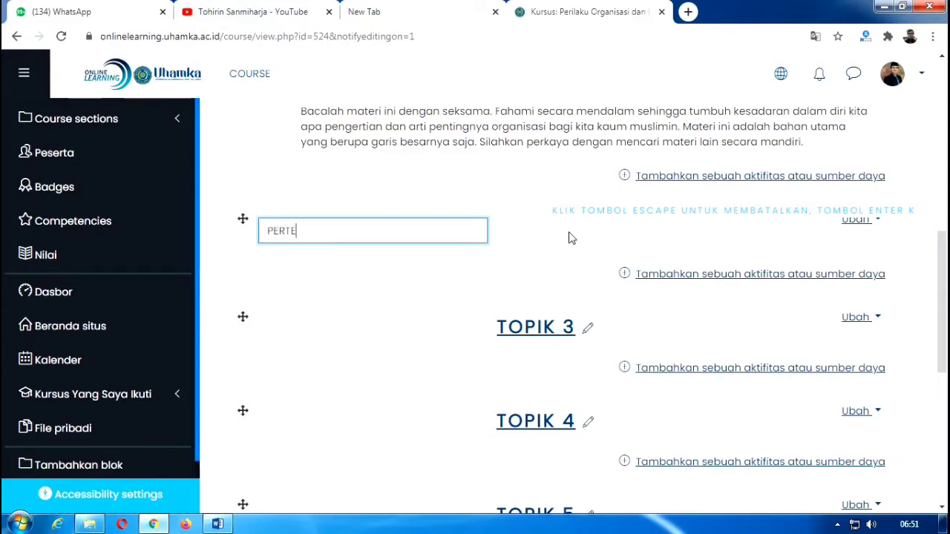
pyautogui.write('MUAN KE-1 KON')
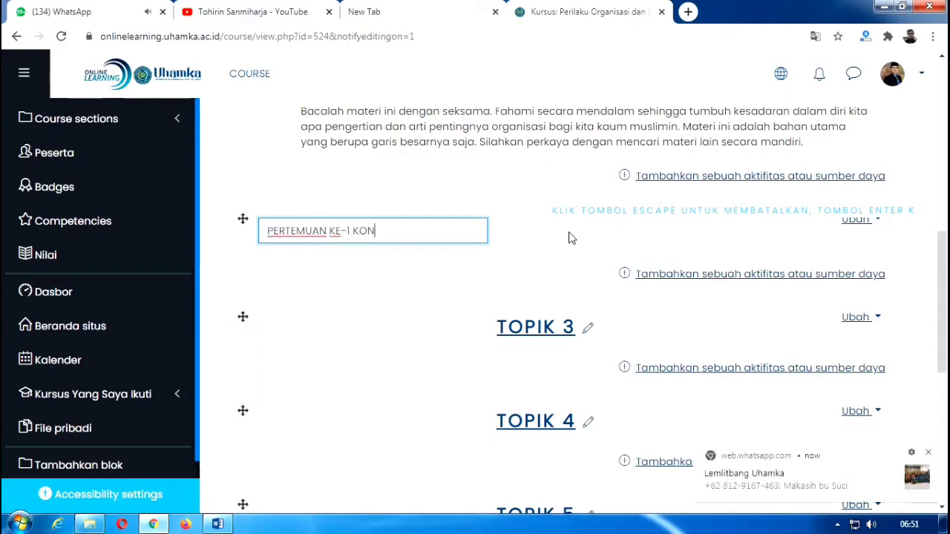
pyautogui.write('TRAK BELAJAR')
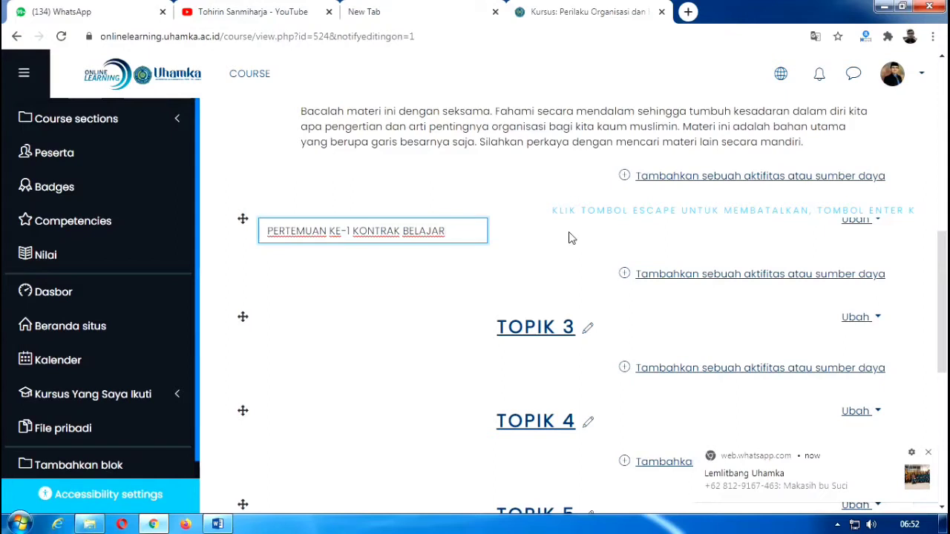
pyautogui.press('Return')
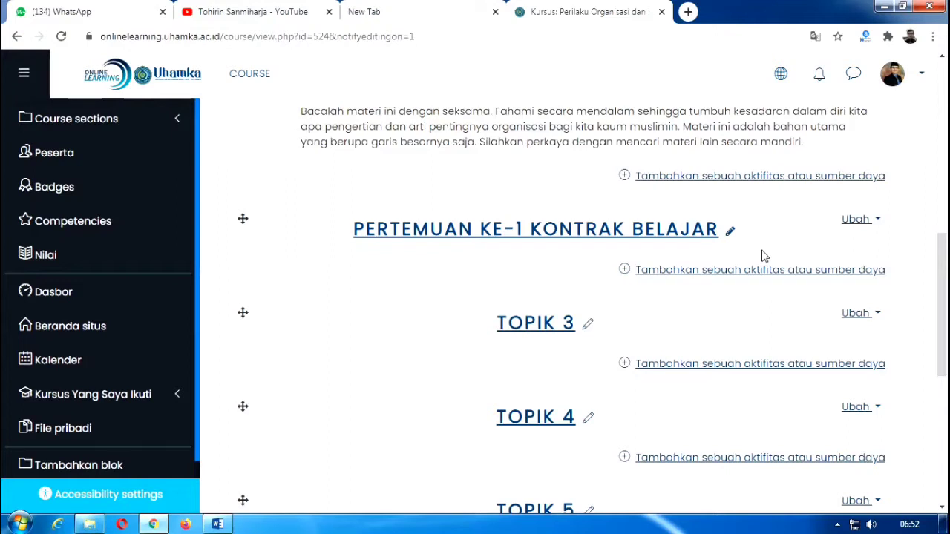
# - Review the available activities and resources for the section PERTEMUAN KE-1 KONTRAK BELAJAR and add a new File resource to it
pyautogui.click(706, 271)
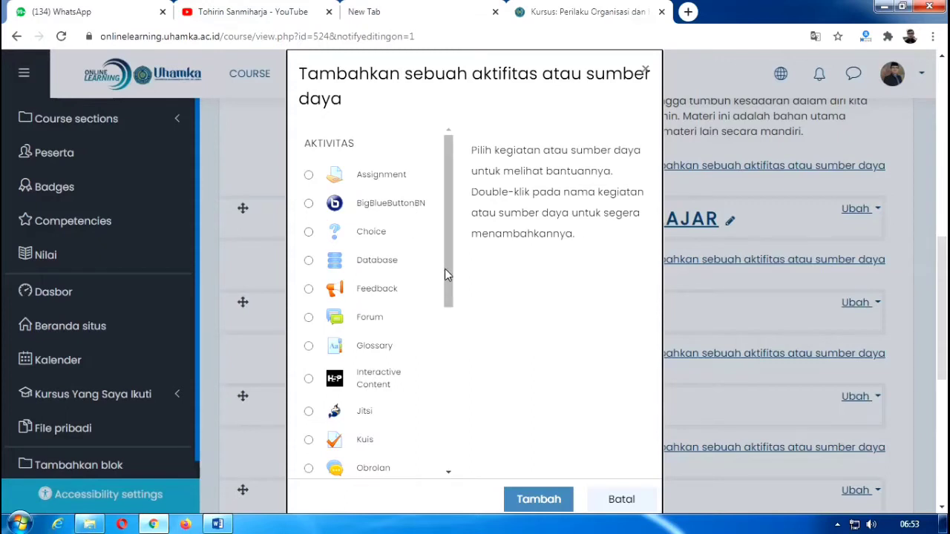
pyautogui.moveTo(445, 270)
pyautogui.mouseDown()
pyautogui.moveTo(446, 387)
pyautogui.moveTo(452, 259)
pyautogui.mouseUp()
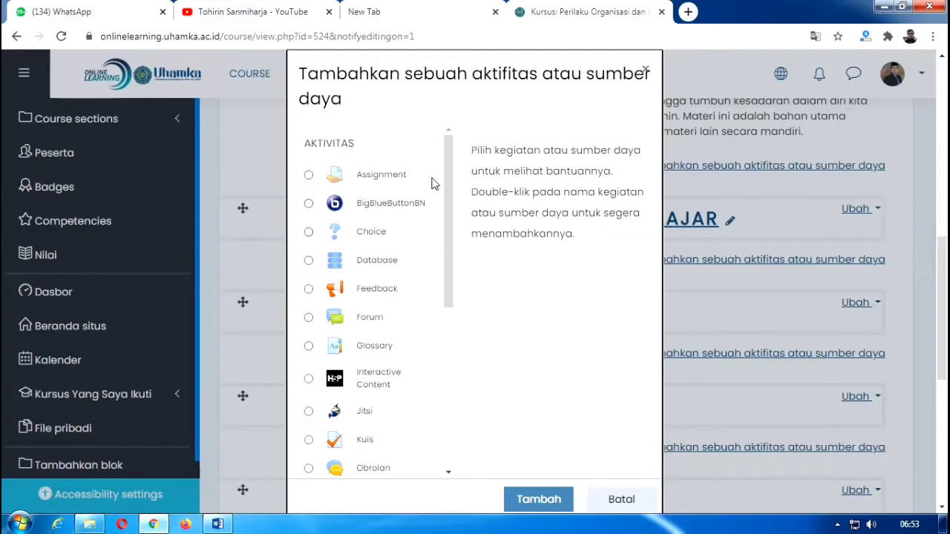
pyautogui.moveTo(449, 250); pyautogui.dragTo(446, 406)
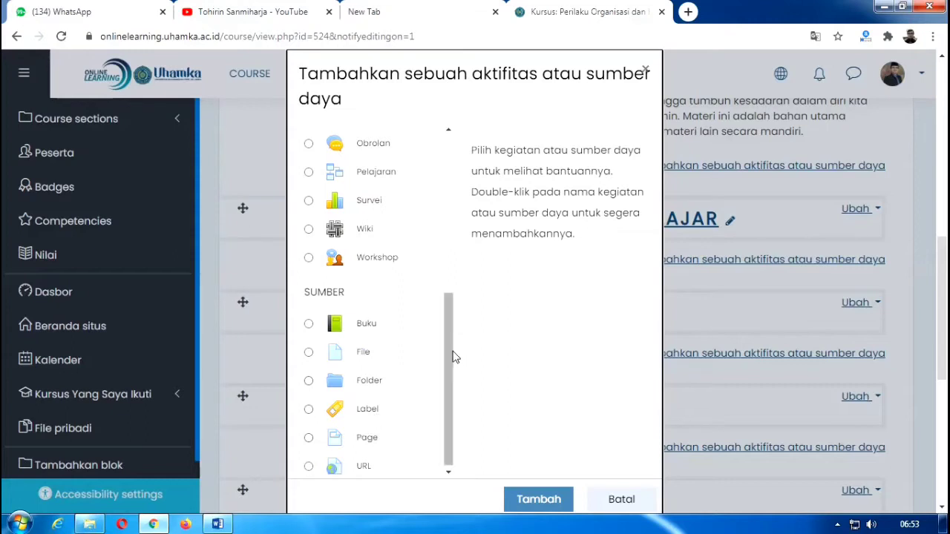
pyautogui.moveTo(452, 356); pyautogui.dragTo(464, 187)
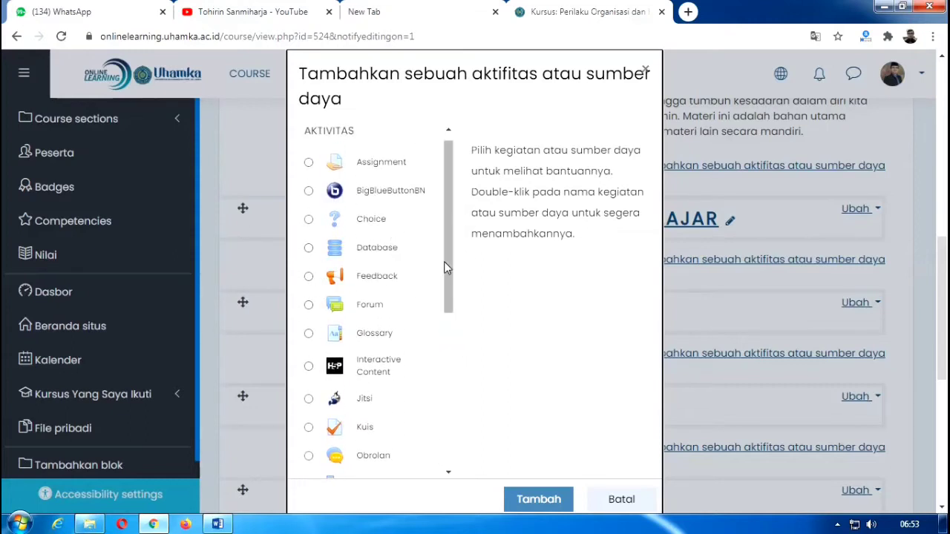
pyautogui.moveTo(445, 265); pyautogui.dragTo(445, 434)
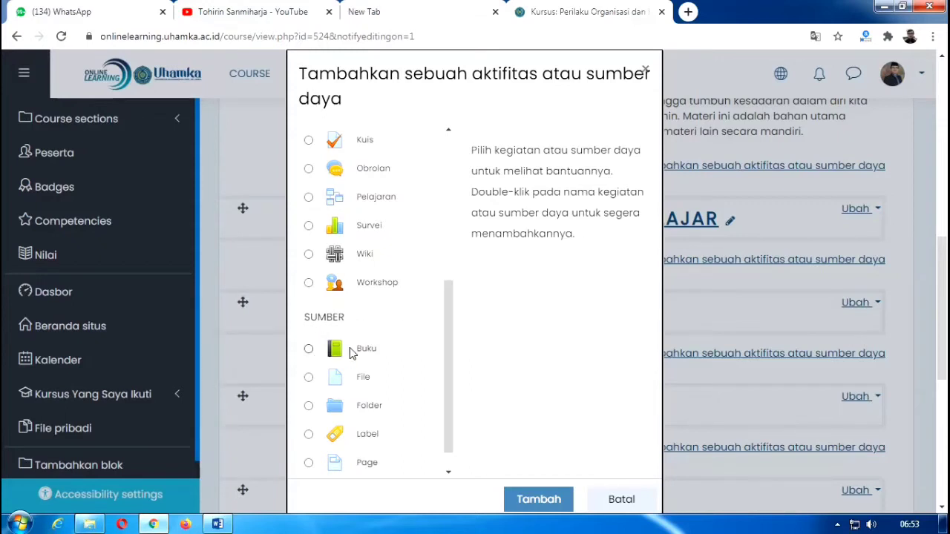
pyautogui.moveTo(453, 346); pyautogui.dragTo(448, 358)
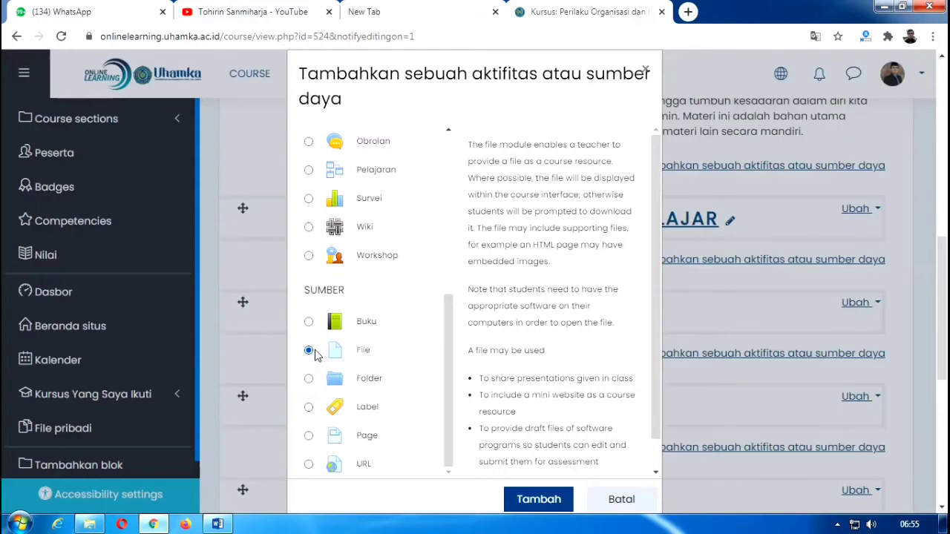
pyautogui.click(535, 499)
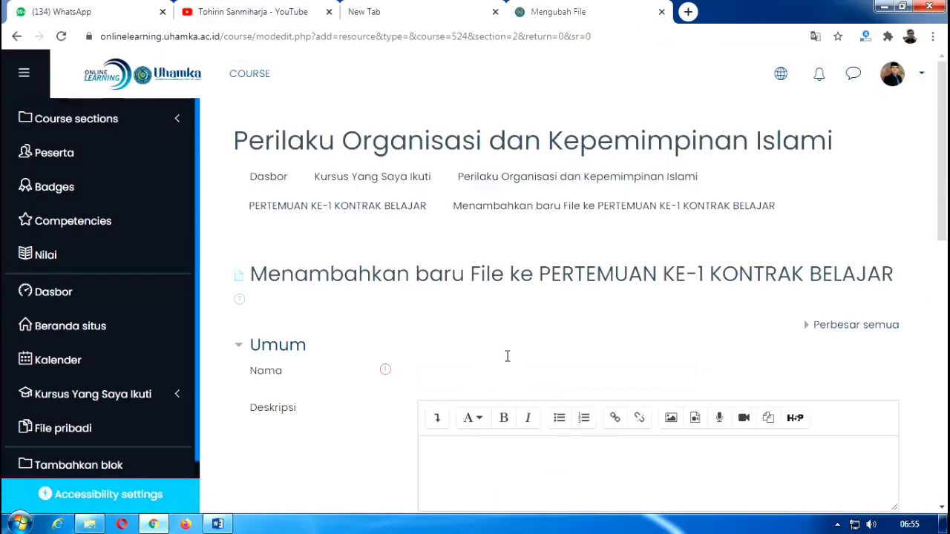
# - Name the new file resource "Silabus"
pyautogui.scroll(-1, 508, 340)
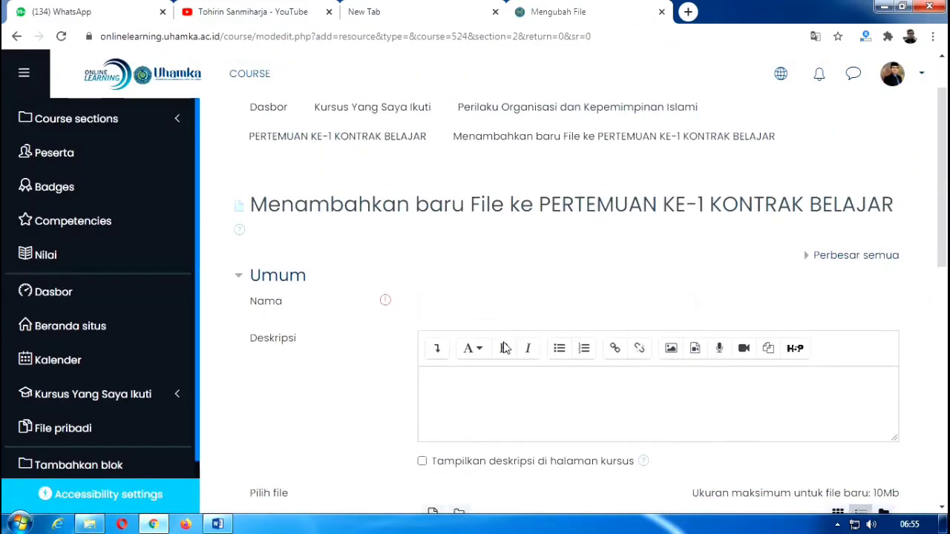
pyautogui.click(470, 304)
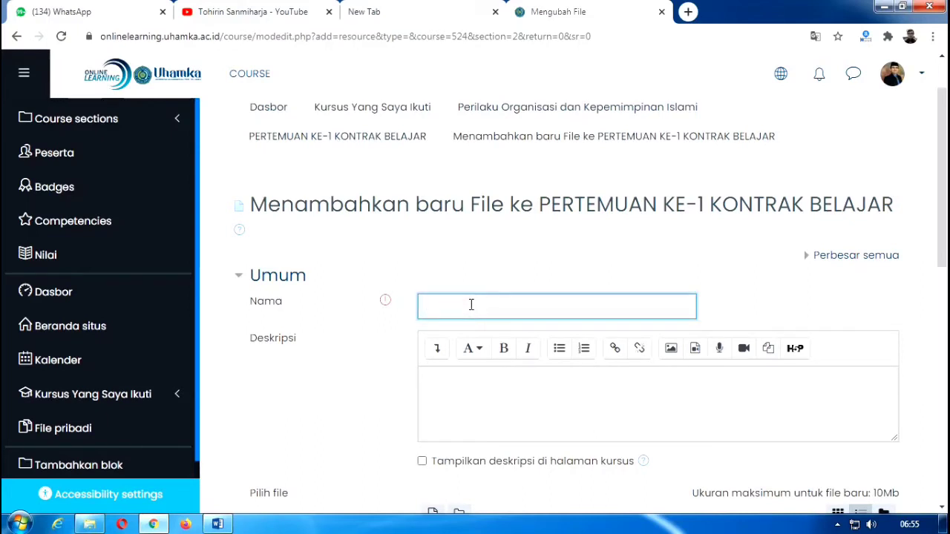
pyautogui.write('S')
pyautogui.write('ialbus')
pyautogui.press('BackSpace')
pyautogui.press('BackSpace')
pyautogui.press('BackSpace')
pyautogui.write('abus')
# - Enter "Silahkan baca silabus ini" as the description of the file resource
pyautogui.click(512, 386)
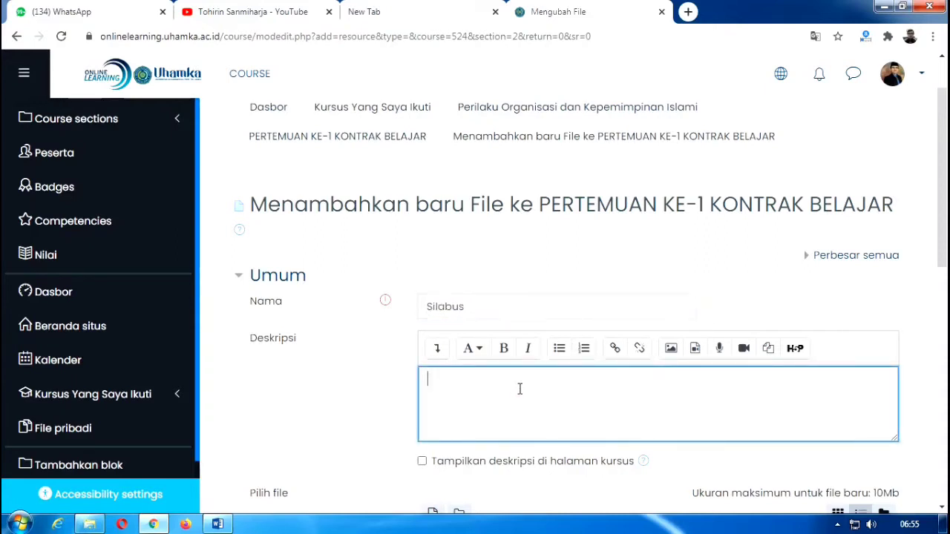
pyautogui.scroll(-1, 515, 387)
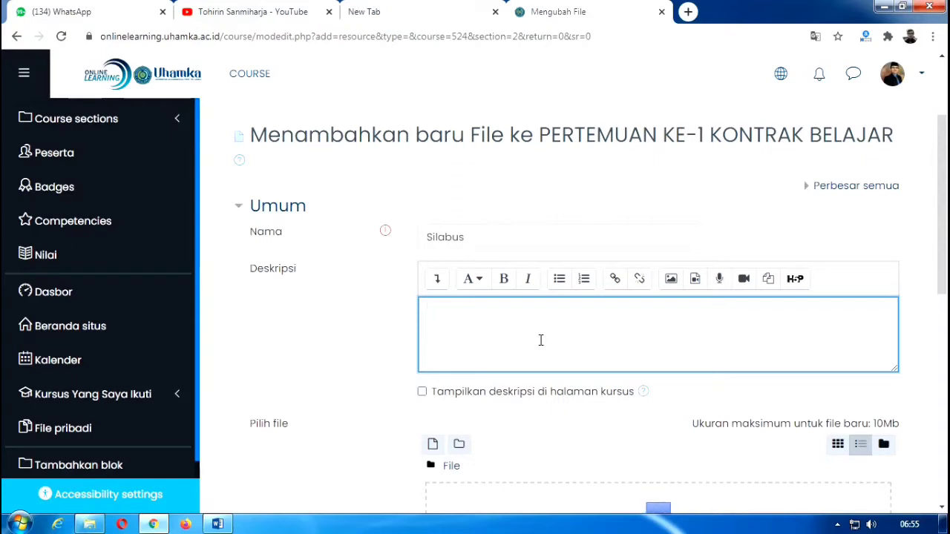
pyautogui.write('ahkan baca s')
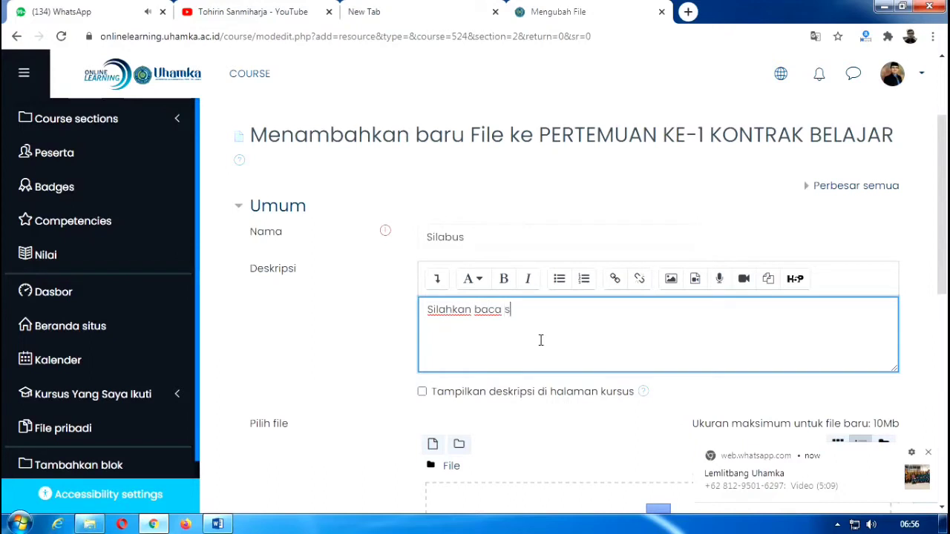
pyautogui.write('ilabus ini')
# - Enable showing the file resource's description on the course page
pyautogui.scroll(-1, 585, 327)
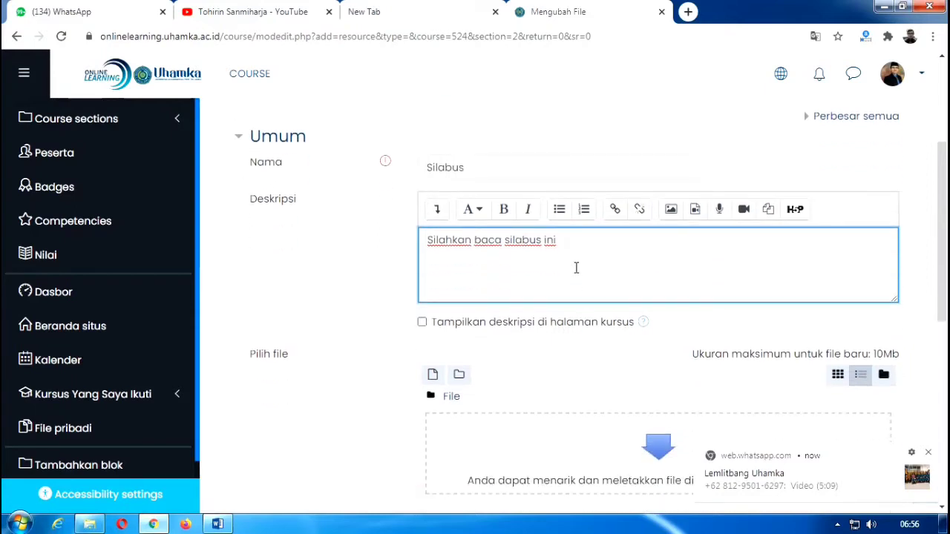
pyautogui.scroll(-2, 576, 268)
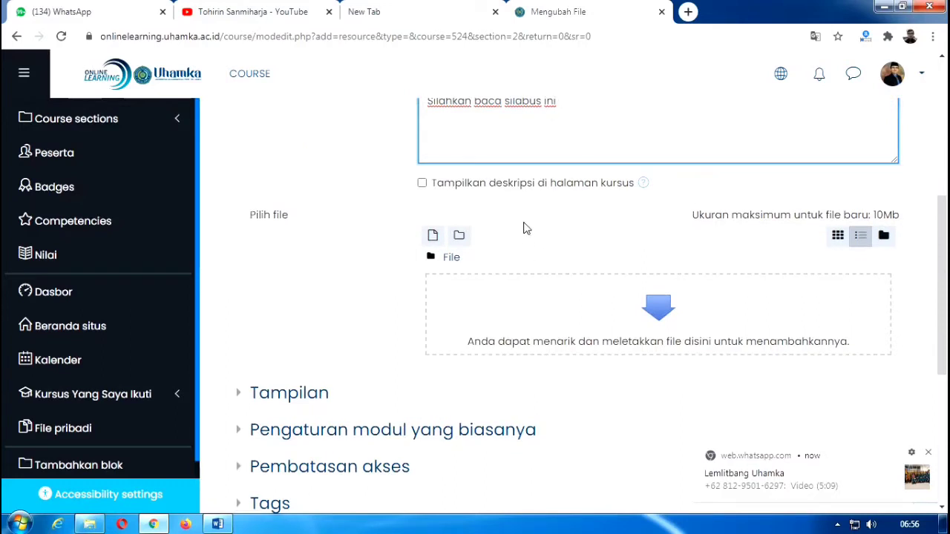
pyautogui.scroll(2, 524, 227)
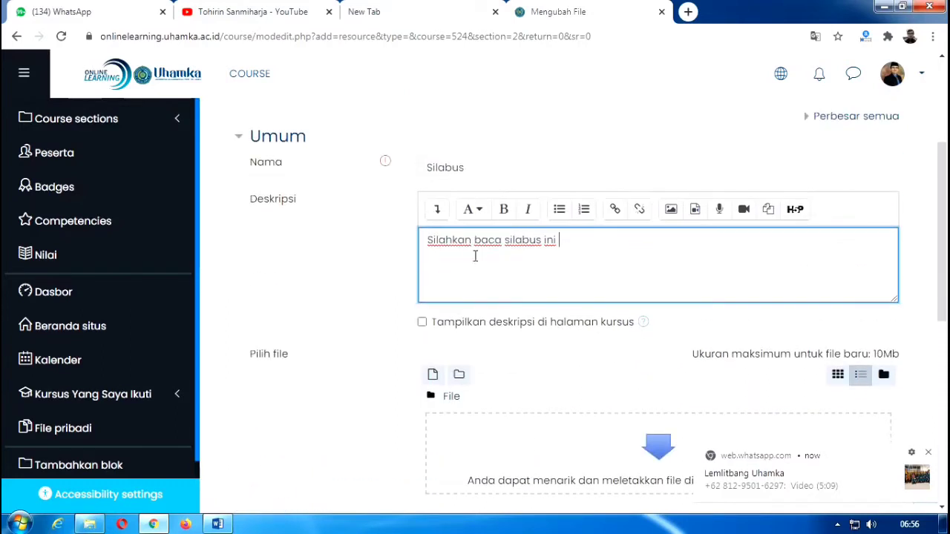
pyautogui.click(422, 322)
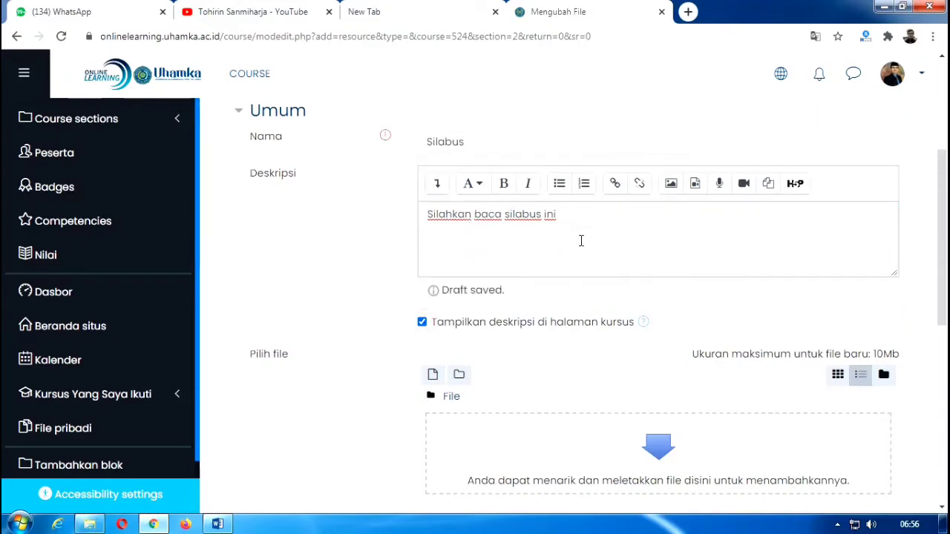
pyautogui.click(422, 322)
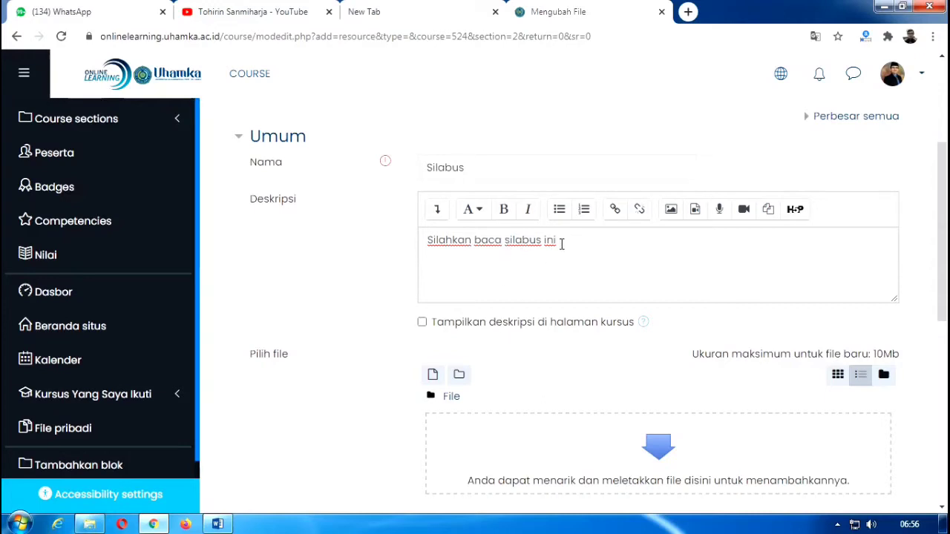
pyautogui.click(425, 324)
pyautogui.scroll(-1, 477, 280)
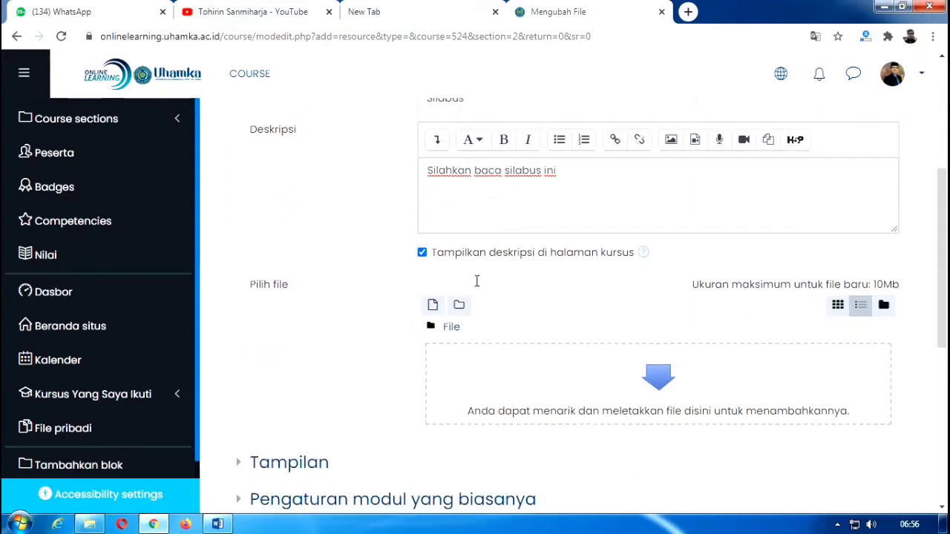
# - Start a file upload for the Silabus resource and browse to the folder DOSEN > Perkuliahan Genap 2019-2020 on drive D
pyautogui.scroll(-1, 482, 280)
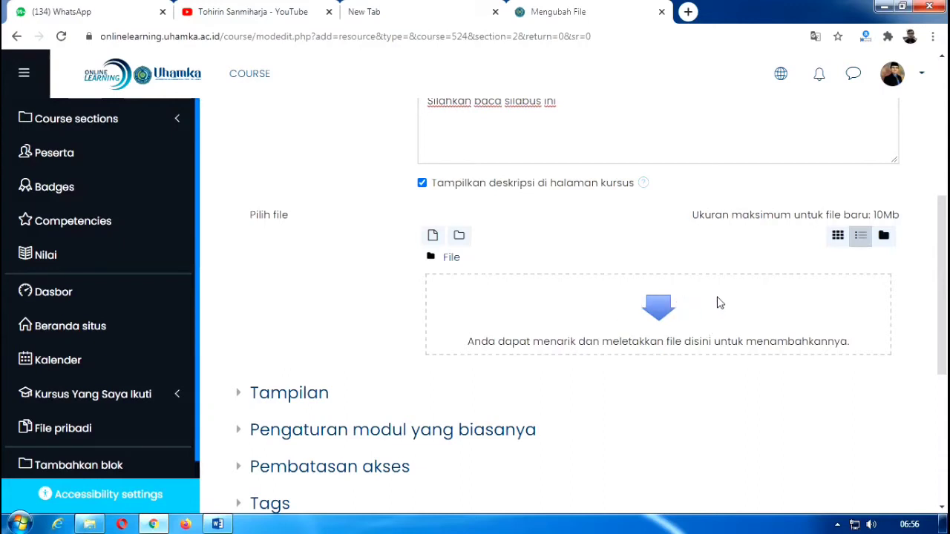
pyautogui.click(434, 236)
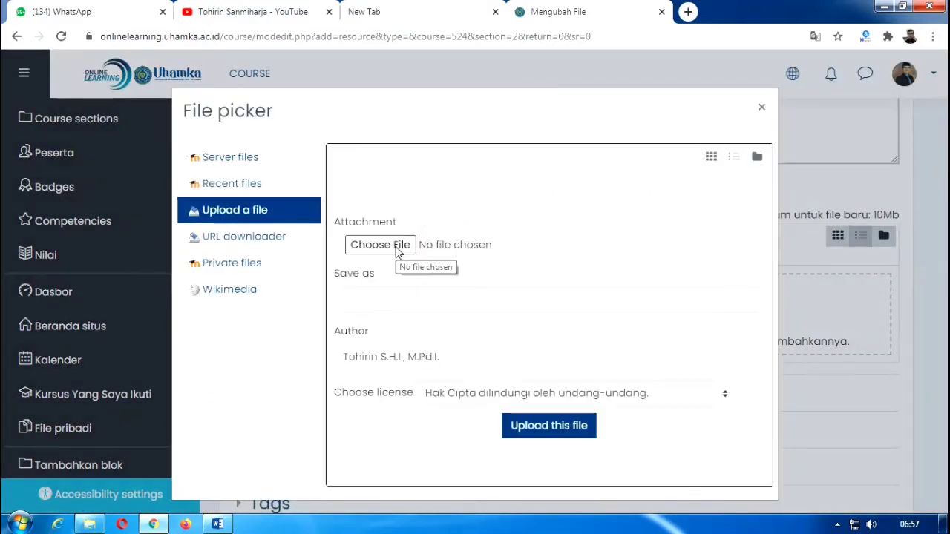
pyautogui.click(397, 250)
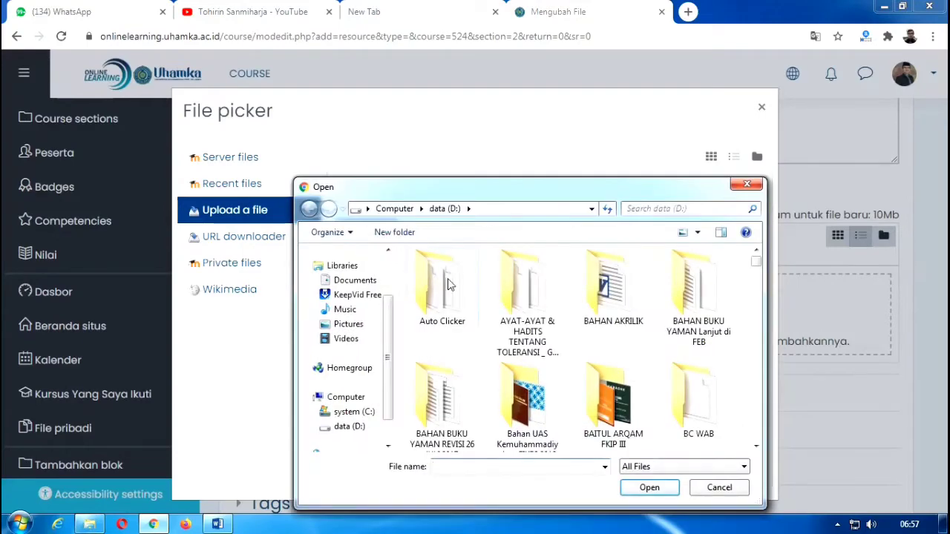
pyautogui.click(591, 208)
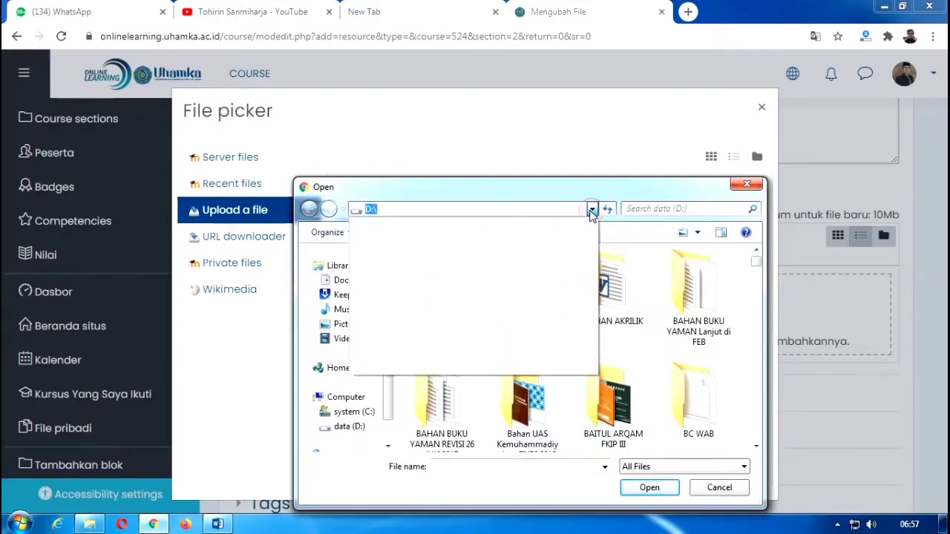
pyautogui.click(591, 210)
pyautogui.click(591, 210)
pyautogui.click(592, 209)
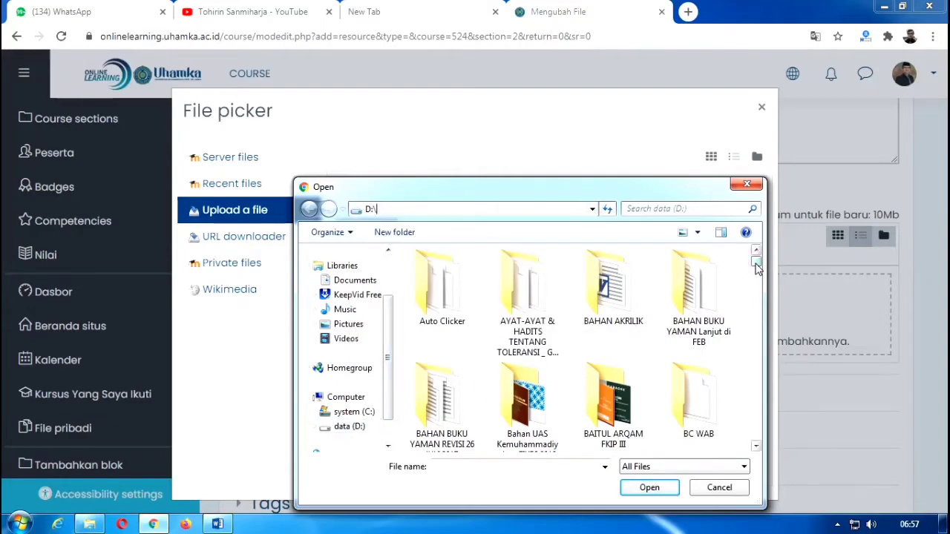
pyautogui.moveTo(755, 264)
pyautogui.mouseDown()
pyautogui.moveTo(755, 272)
pyautogui.moveTo(755, 262)
pyautogui.mouseUp()
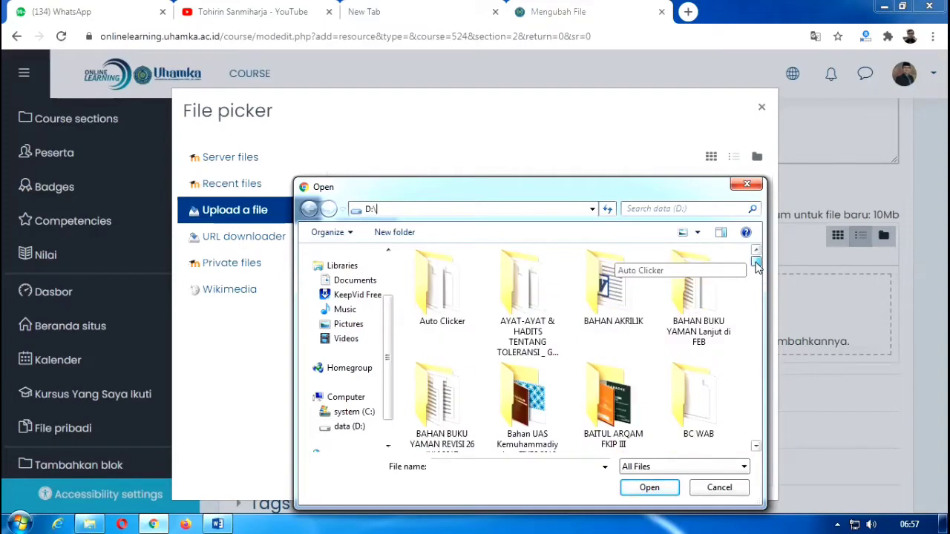
pyautogui.click(755, 445)
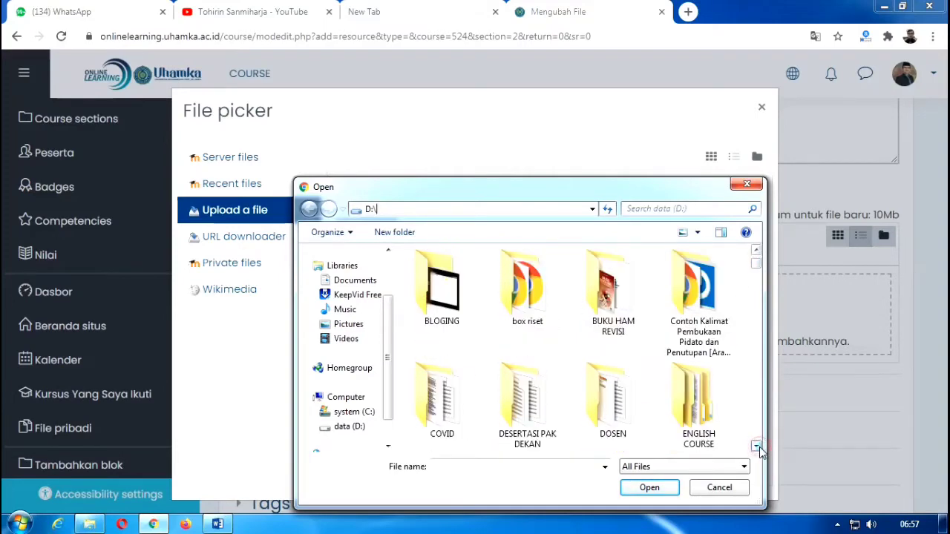
pyautogui.doubleClick(610, 398)
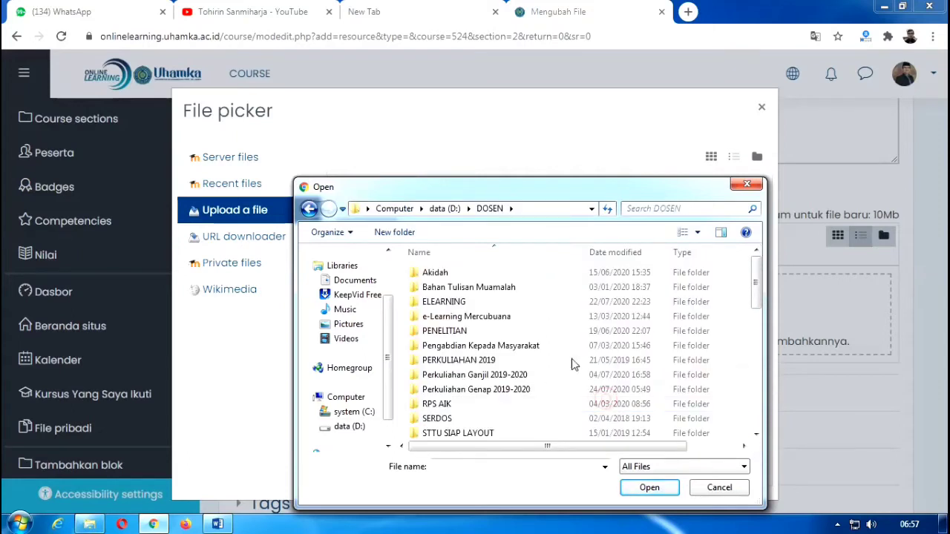
pyautogui.doubleClick(515, 389)
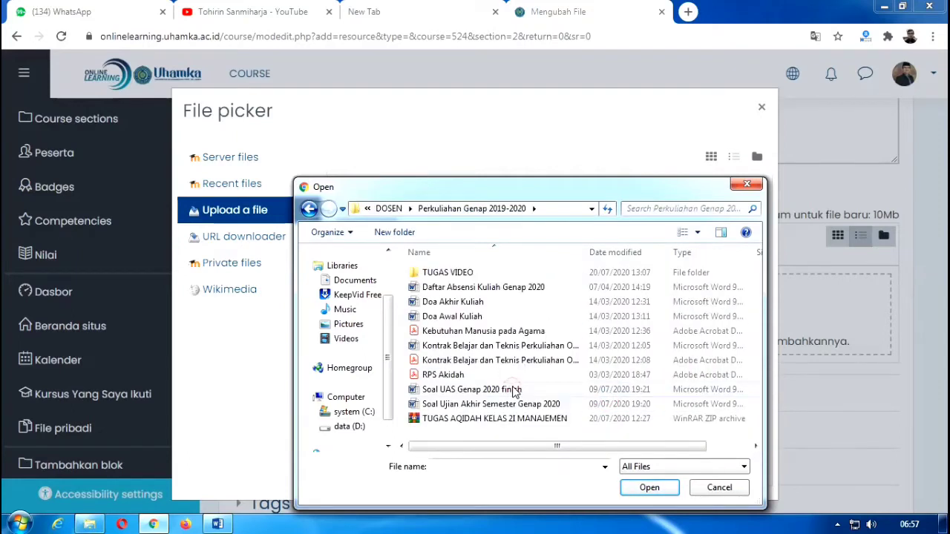
# - Choose the PDF file RPS Akidah and upload it to the resource
pyautogui.click(440, 375)
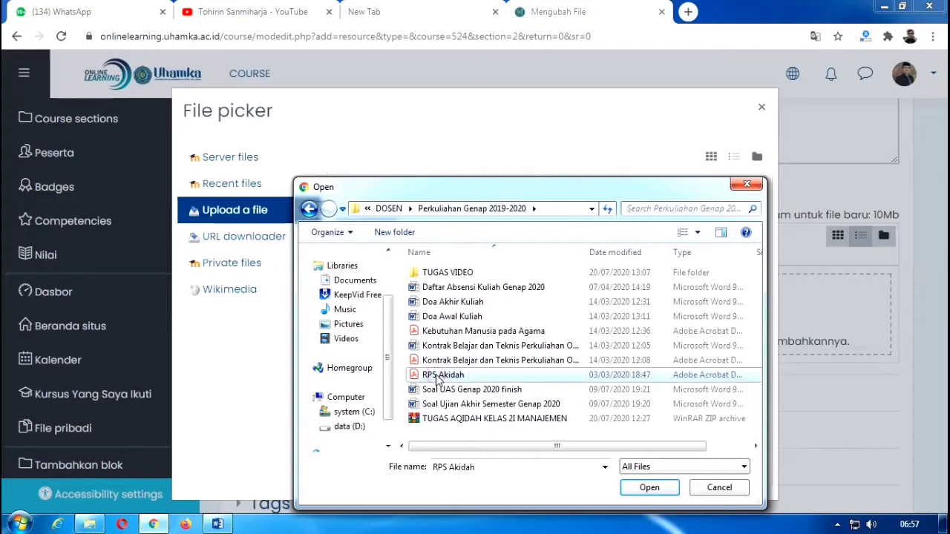
pyautogui.click(650, 488)
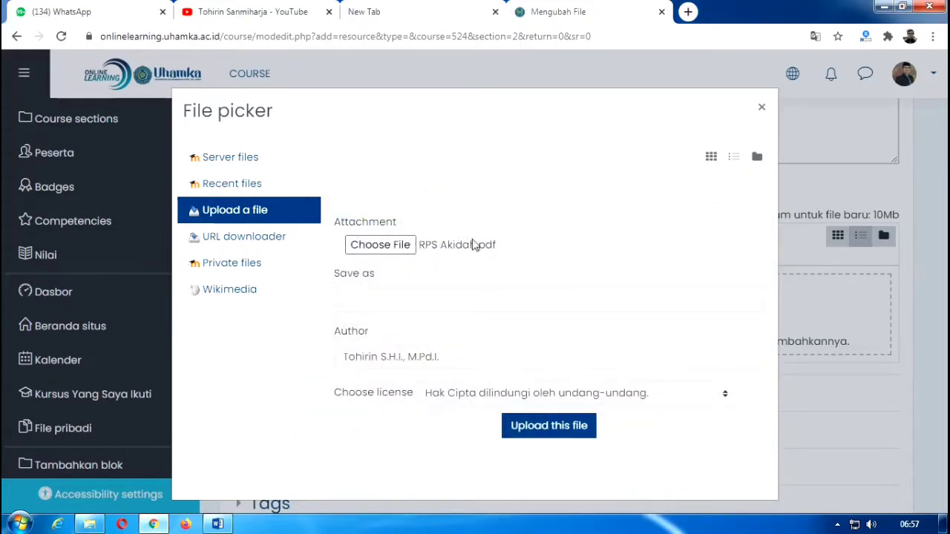
pyautogui.click(567, 436)
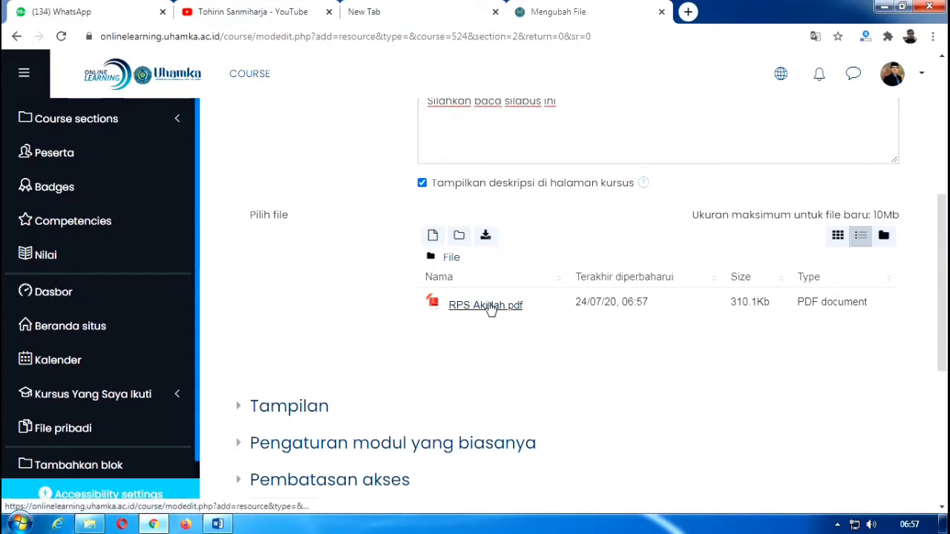
# - Examine the file resource's display (Tampilan), access restriction (Pembatasan akses) and Tags settings, including the available restriction types
pyautogui.scroll(-1, 547, 319)
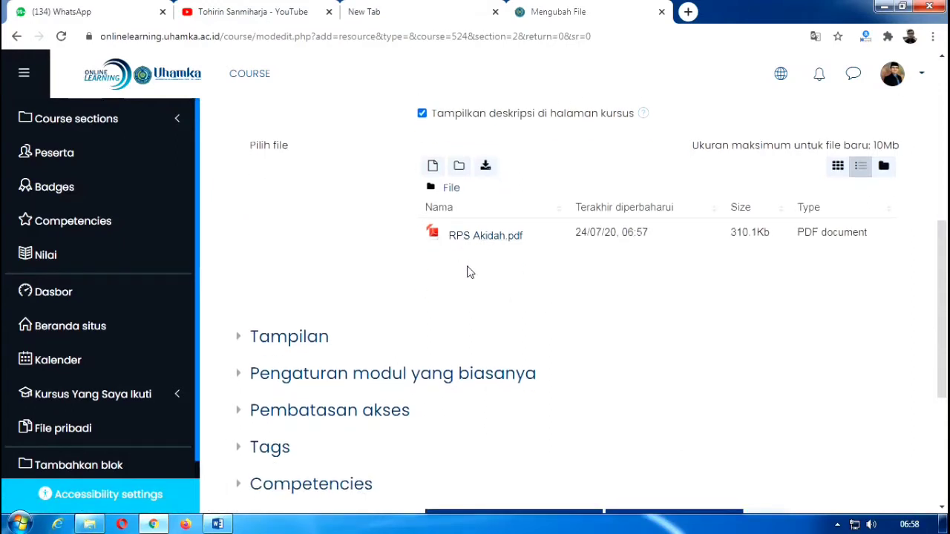
pyautogui.scroll(-1, 466, 273)
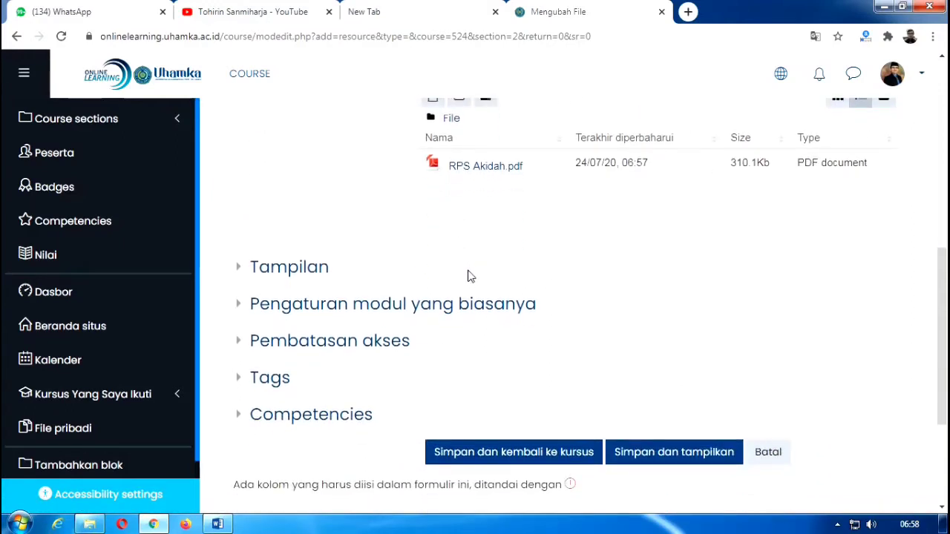
pyautogui.click(281, 273)
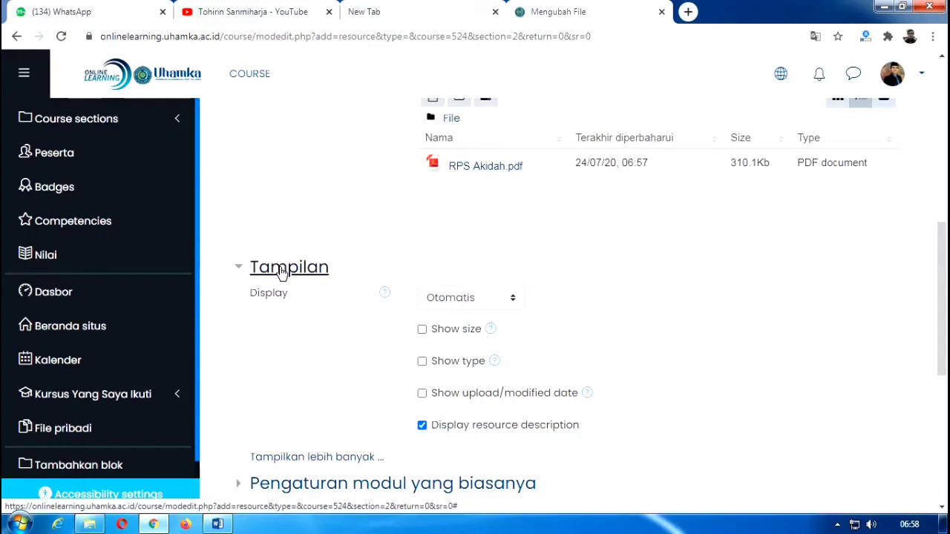
pyautogui.click(282, 273)
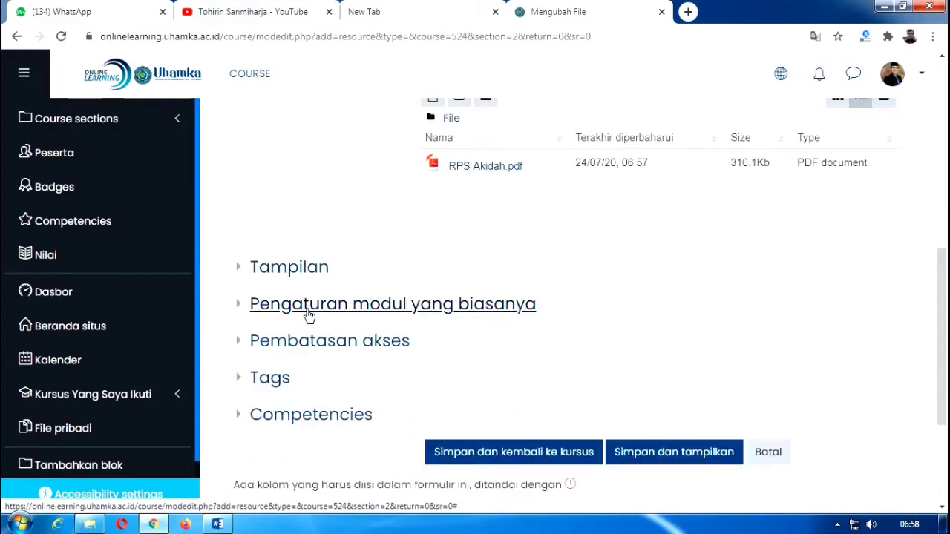
pyautogui.click(320, 343)
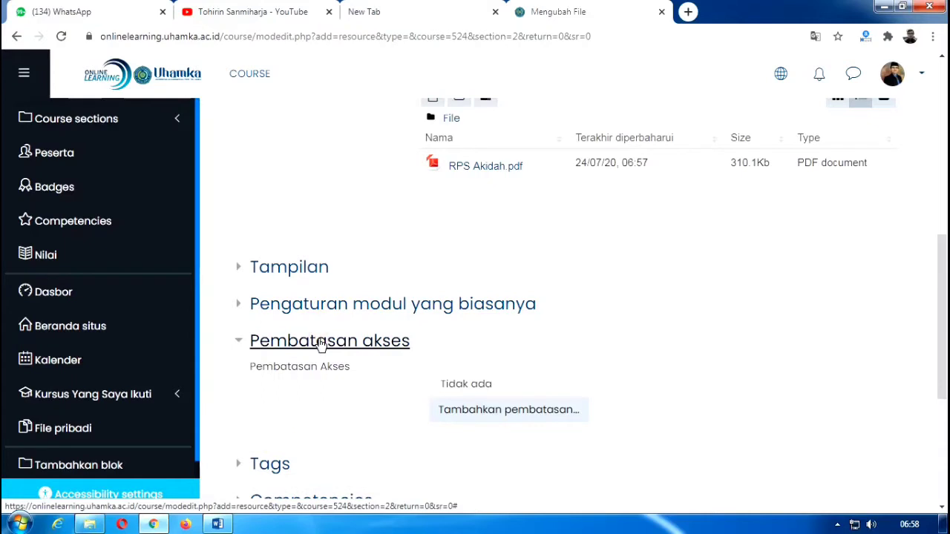
pyautogui.click(449, 417)
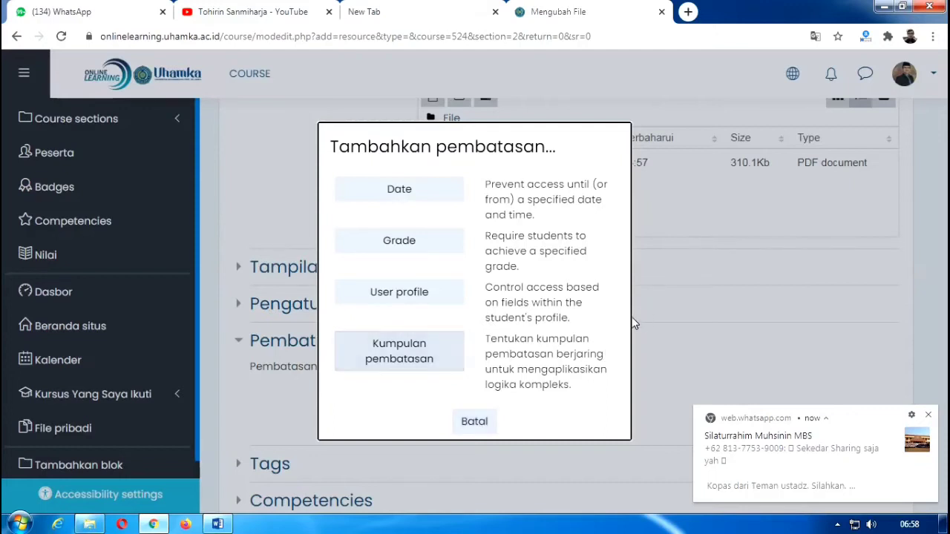
pyautogui.click(476, 422)
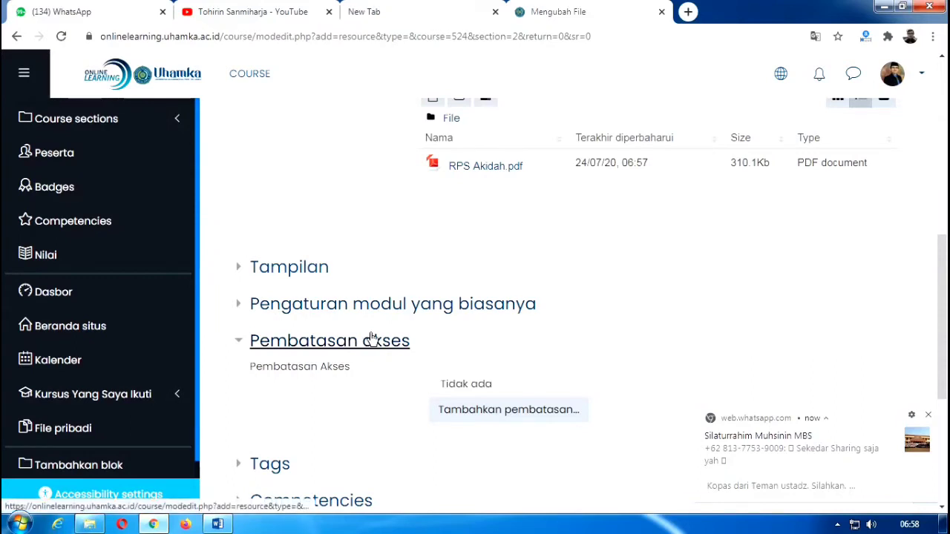
pyautogui.scroll(-2, 367, 336)
pyautogui.click(279, 328)
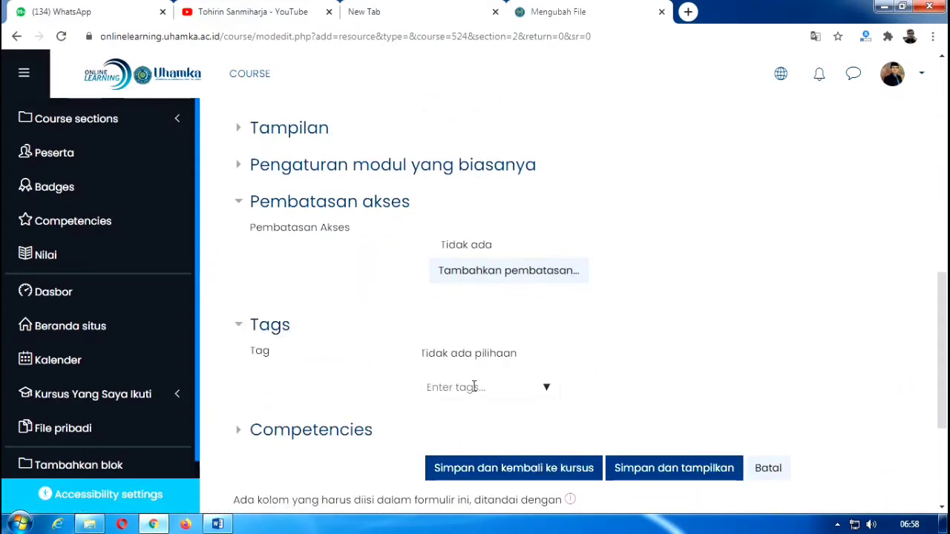
pyautogui.click(282, 326)
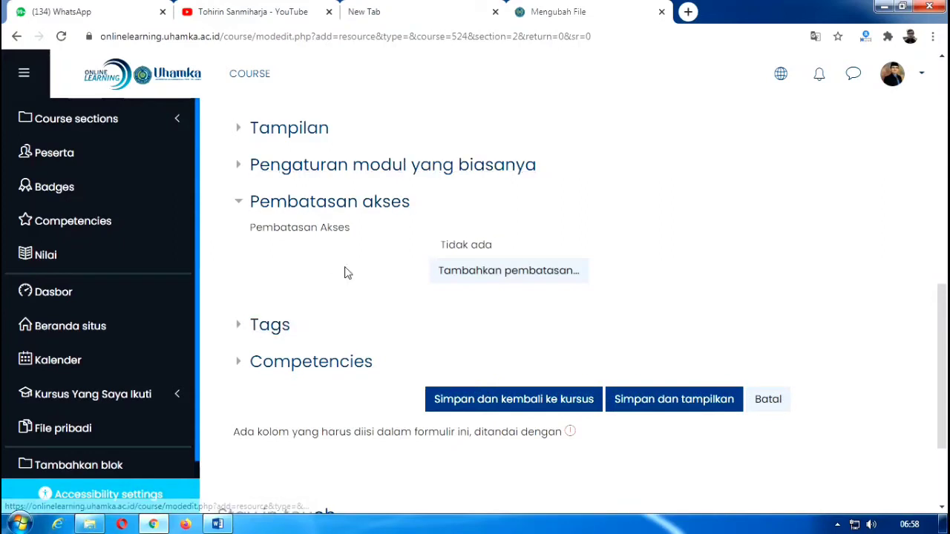
pyautogui.click(318, 211)
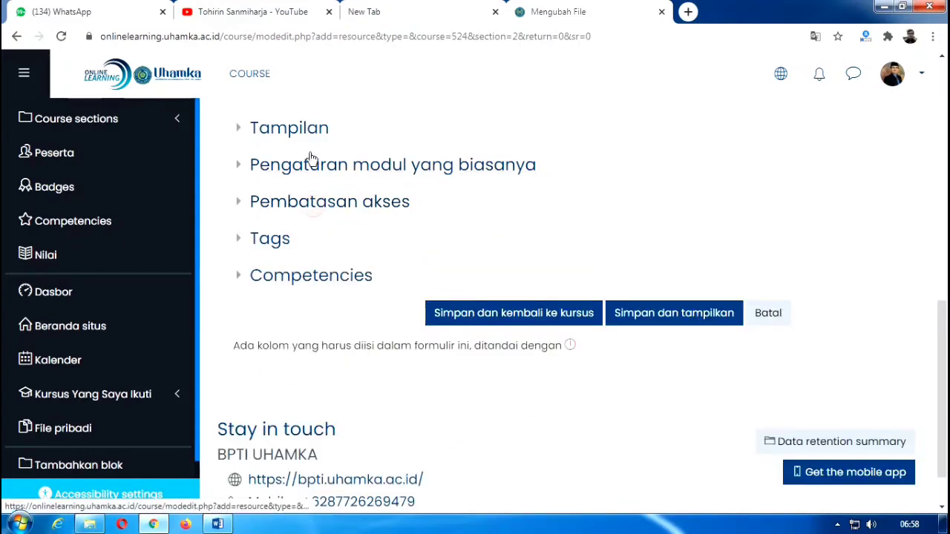
pyautogui.scroll(2, 333, 216)
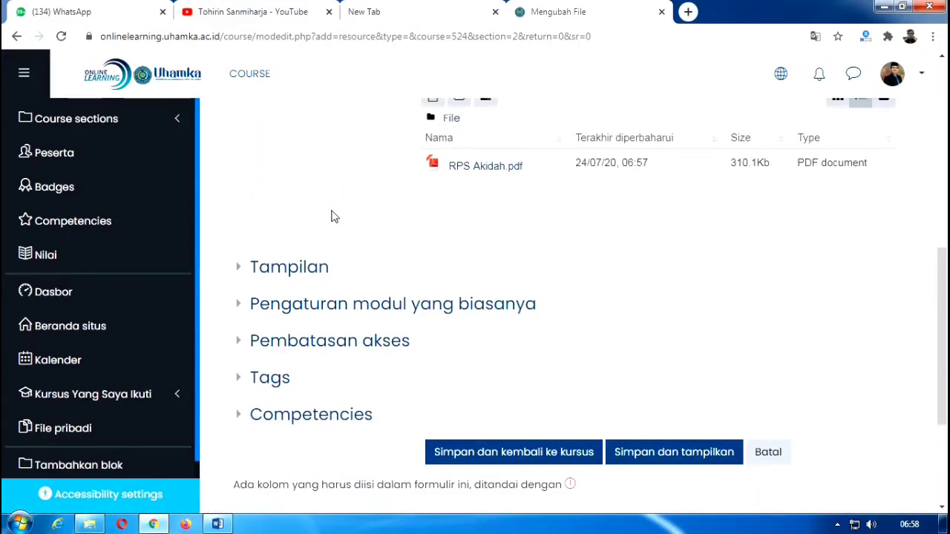
# - Save and display the Silabus resource, and return to the page of the course Perilaku Organisasi dan Kepemimpinan Islami
pyautogui.scroll(-1, 498, 203)
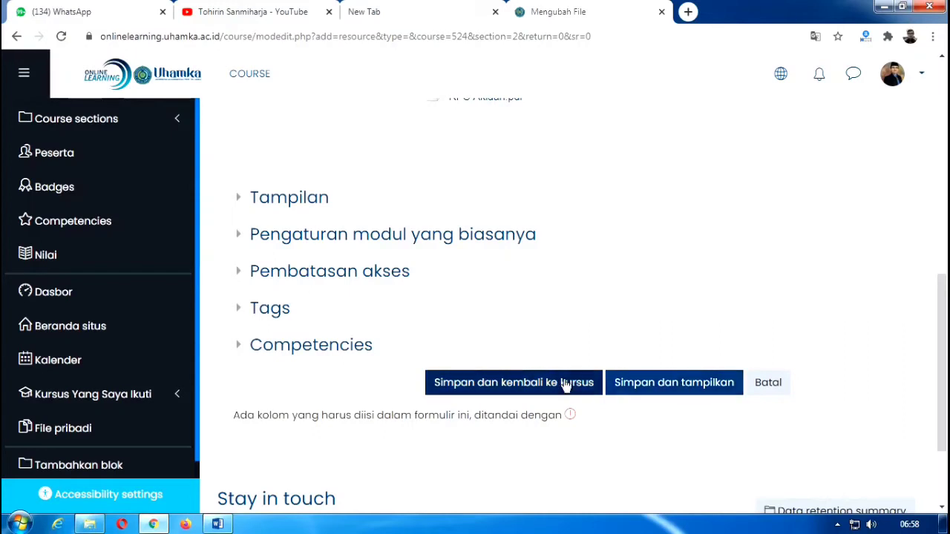
pyautogui.click(651, 384)
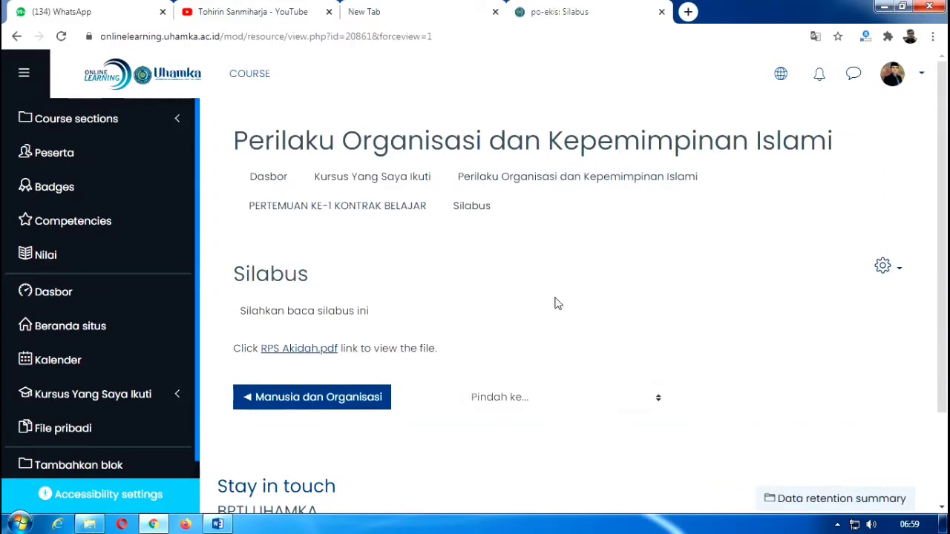
pyautogui.click(512, 176)
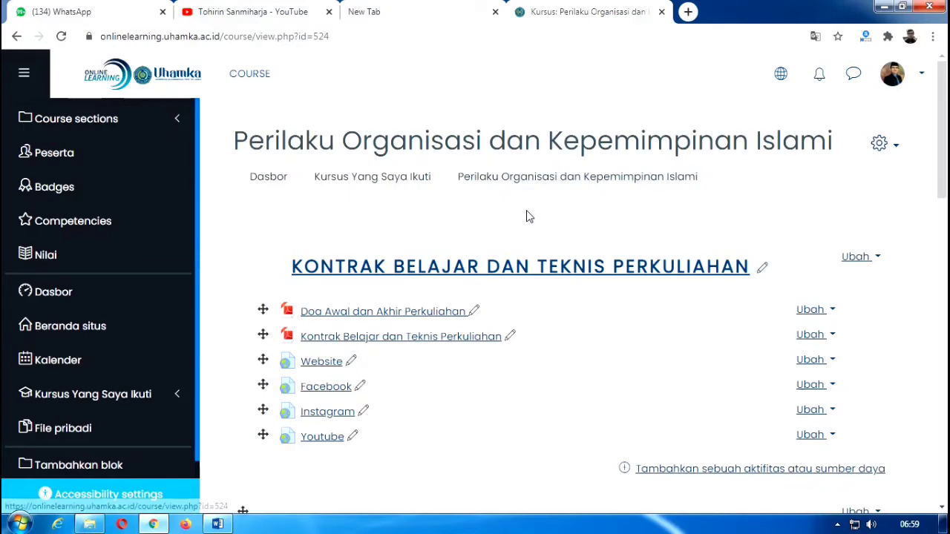
# - Add another File resource to the section PERTEMUAN KE-1 KONTRAK BELAJAR
pyautogui.scroll(-7, 529, 215)
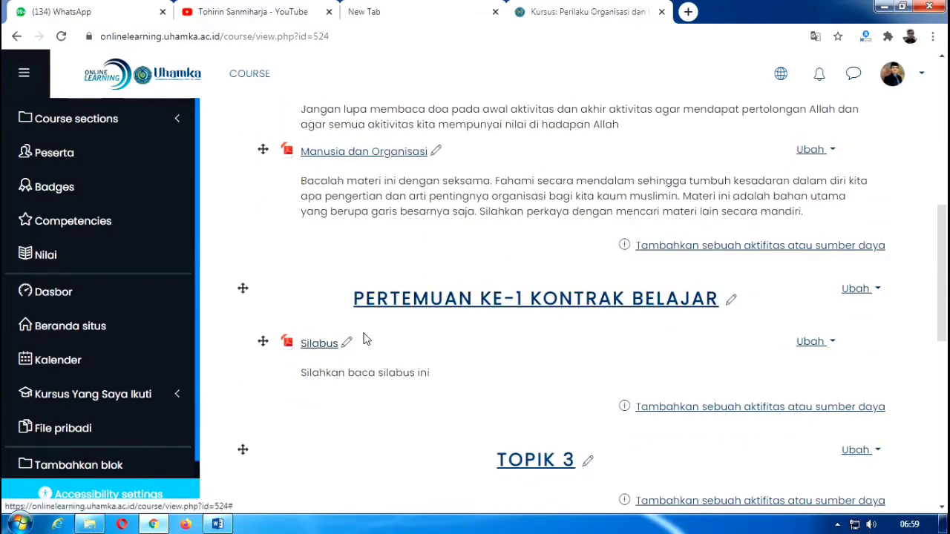
pyautogui.scroll(-1, 385, 312)
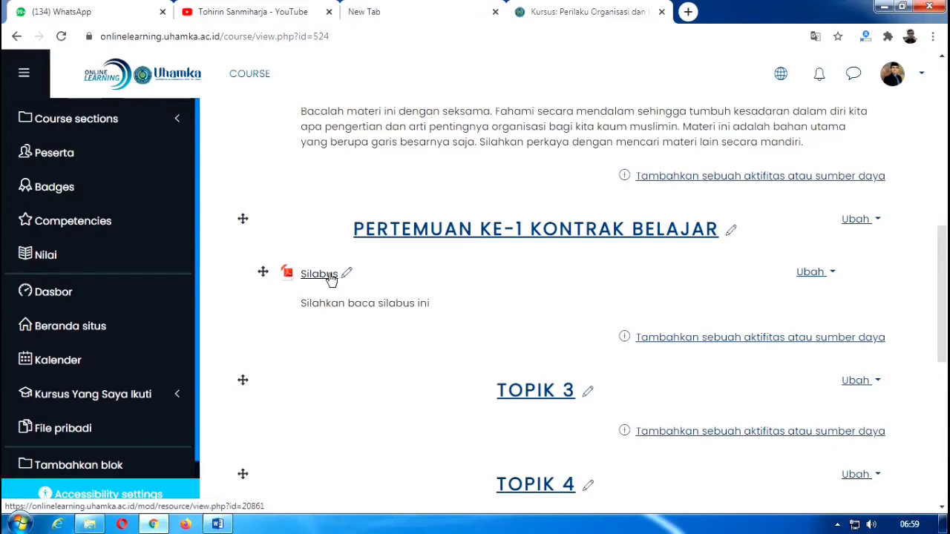
pyautogui.click(626, 339)
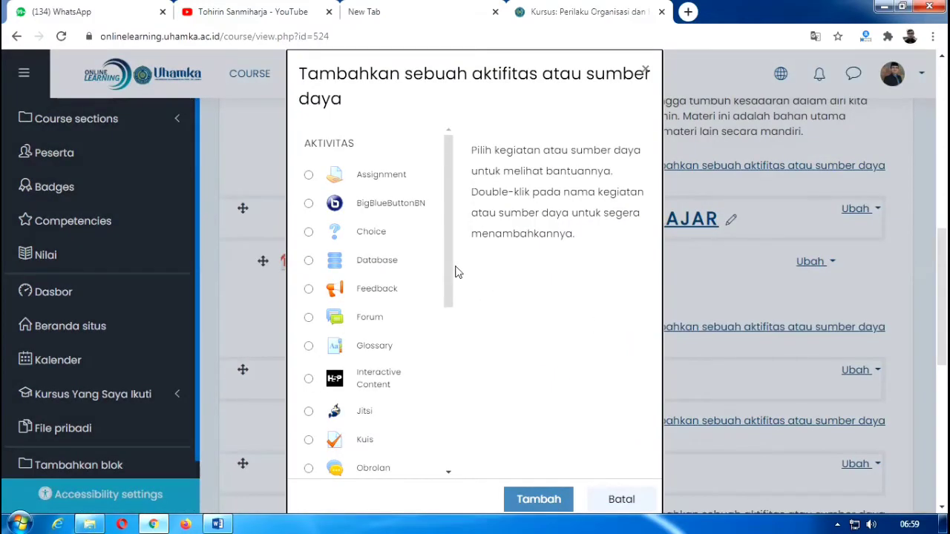
pyautogui.moveTo(445, 281); pyautogui.dragTo(438, 415)
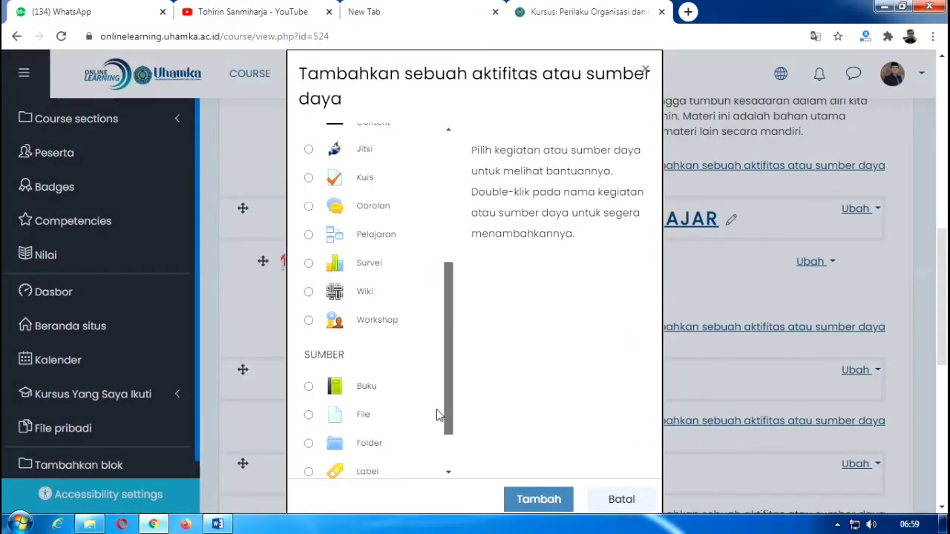
pyautogui.click(362, 415)
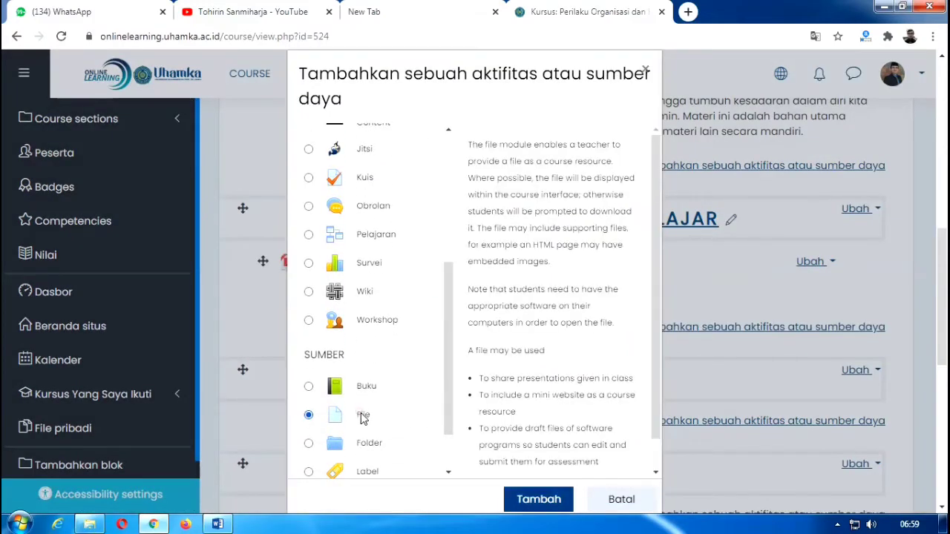
pyautogui.click(534, 500)
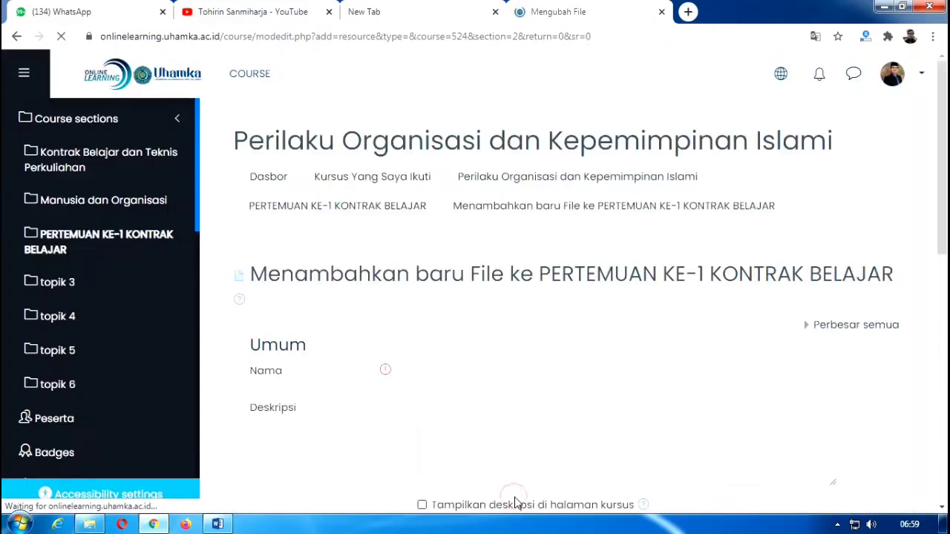
# - Name the new file resource "Kebutuhan Manusia pada Agama"
pyautogui.click(455, 378)
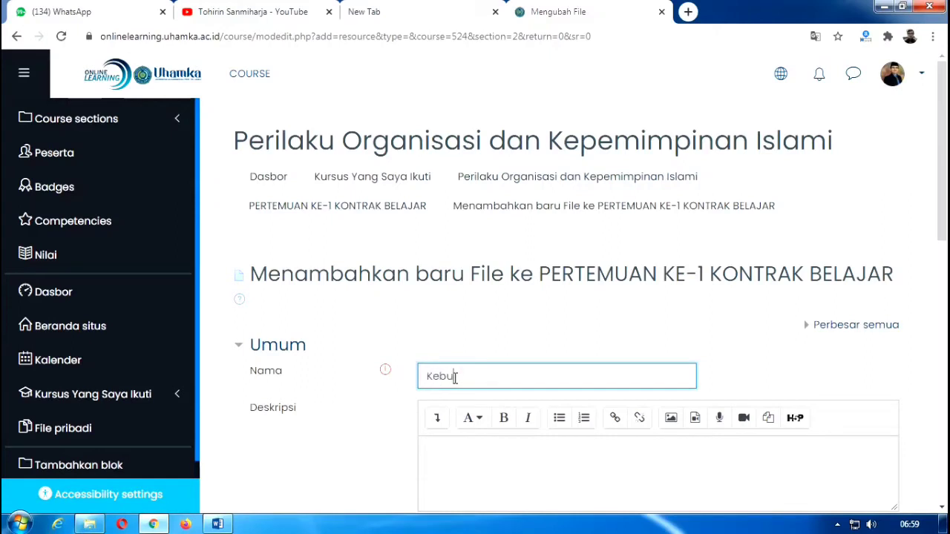
pyautogui.write('Kebutuhan Manusi')
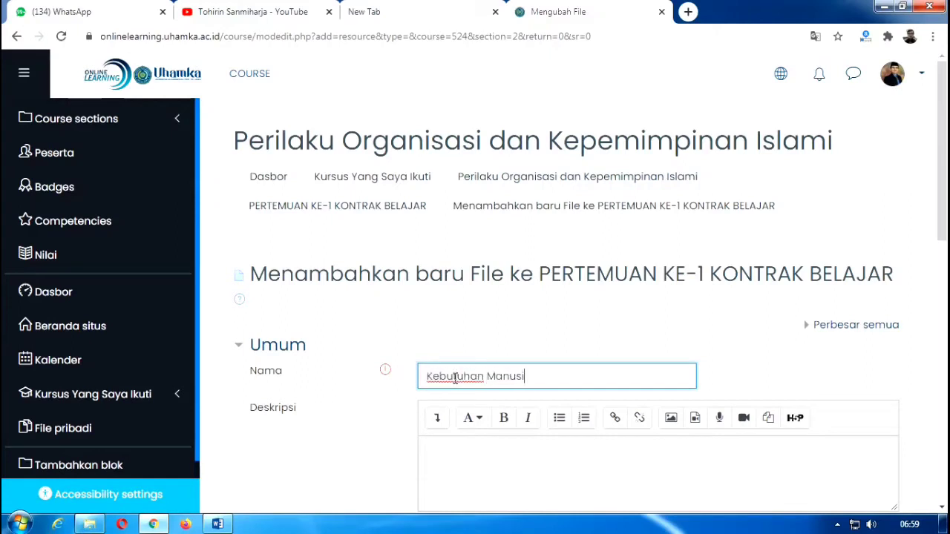
pyautogui.write('a pada Agama')
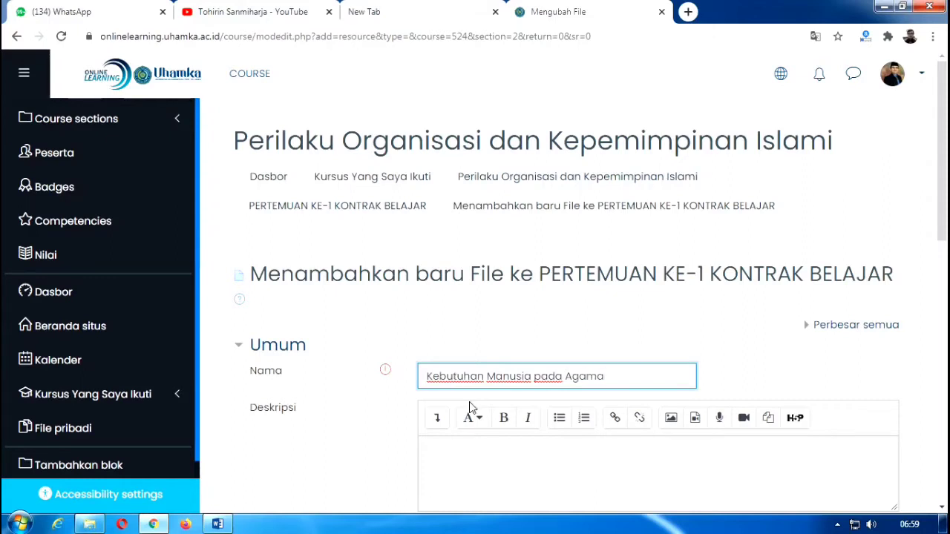
# - Enter the file resource's description "Materi pertemuan pertama. Silahkan download dan pelajari!" and enable displaying it on the course page
pyautogui.click(495, 493)
pyautogui.scroll(-1, 497, 489)
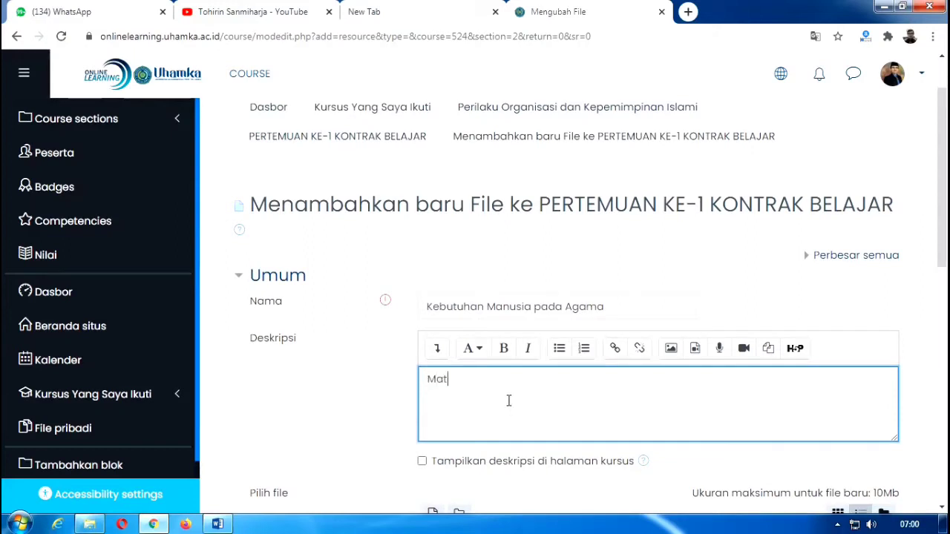
pyautogui.write('Materi pertemuan ')
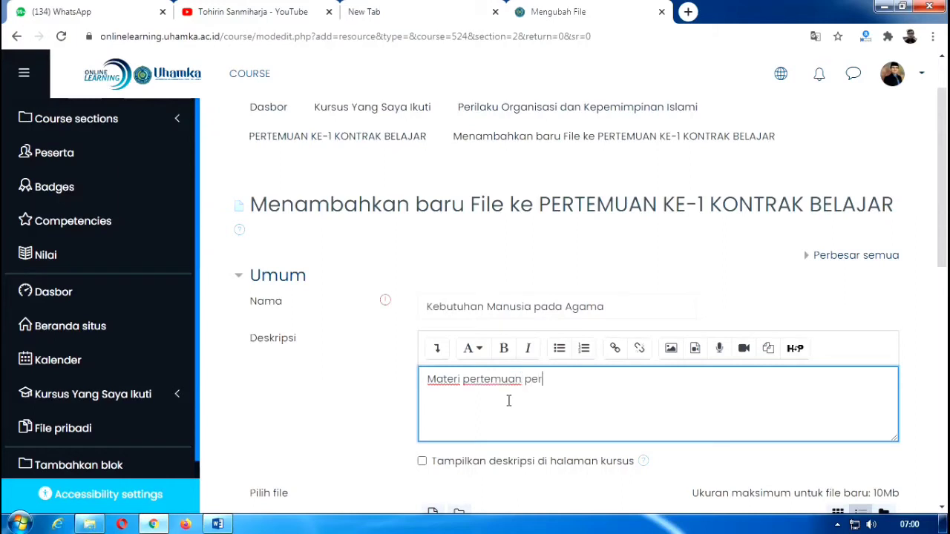
pyautogui.write('pertama. Silahkan do')
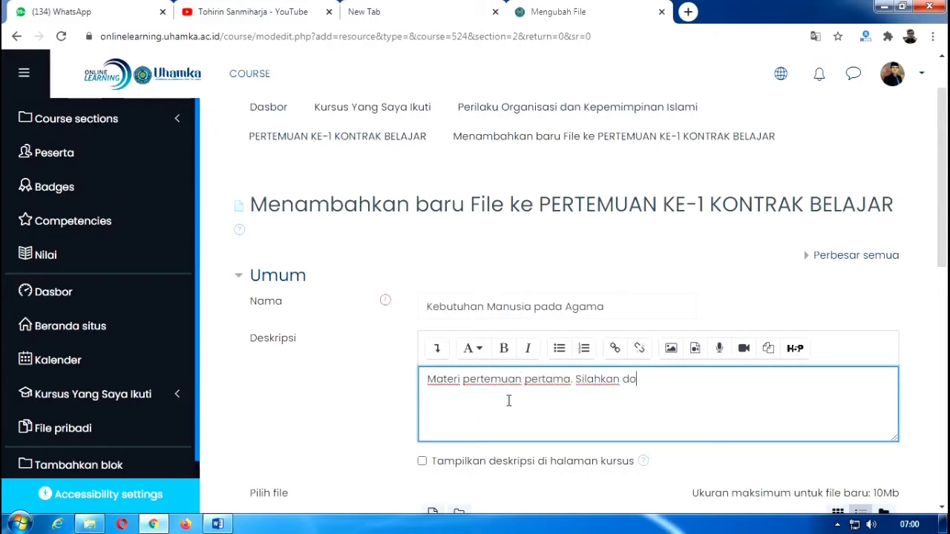
pyautogui.write('wnload dan pelajari!')
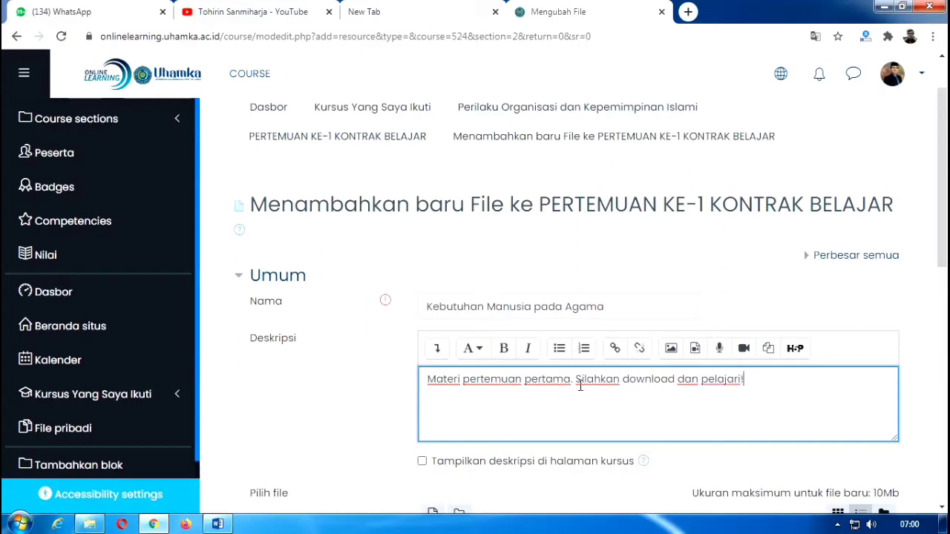
pyautogui.scroll(-1, 580, 387)
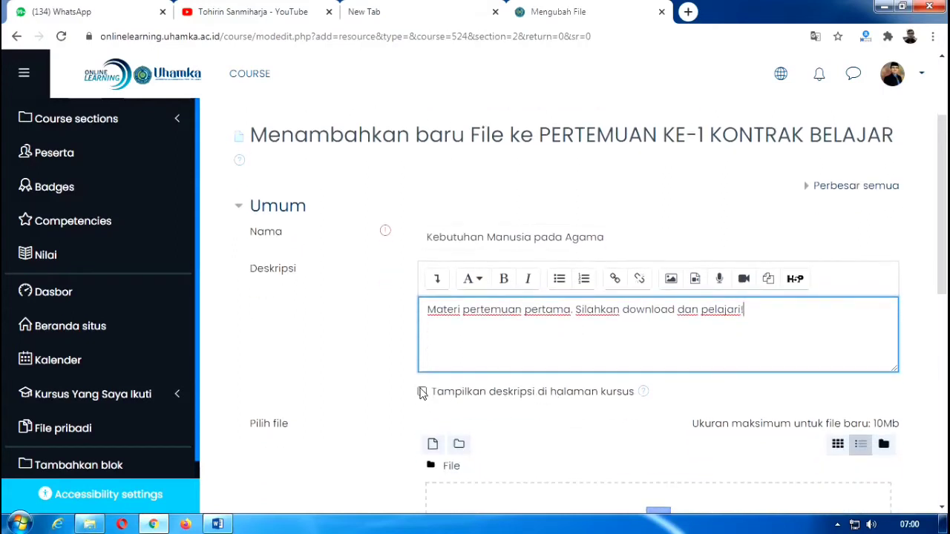
pyautogui.click(422, 391)
# - Upload the PDF "Kebutuhan Manusia pada Agama" from the folder Perkuliahan Genap 2019-2020 to the file resource
pyautogui.scroll(-3, 519, 387)
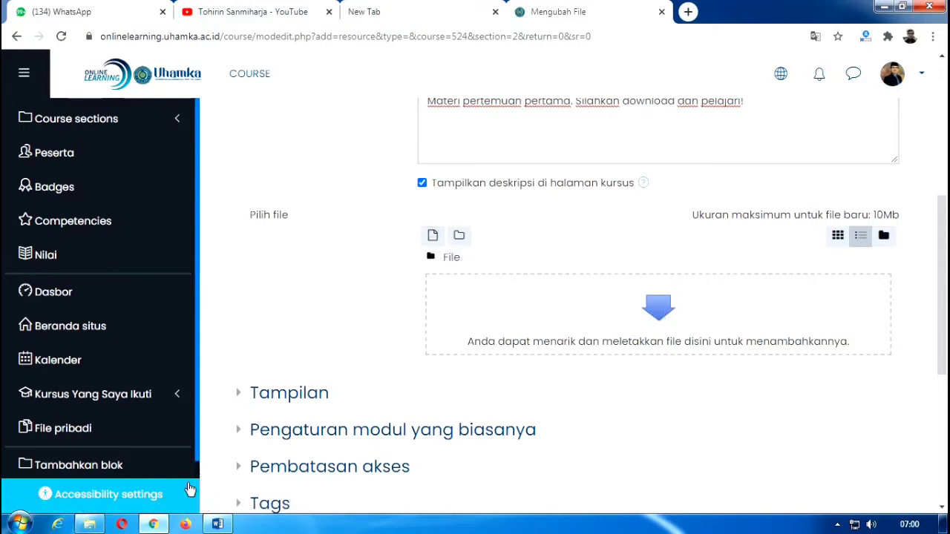
pyautogui.click(99, 525)
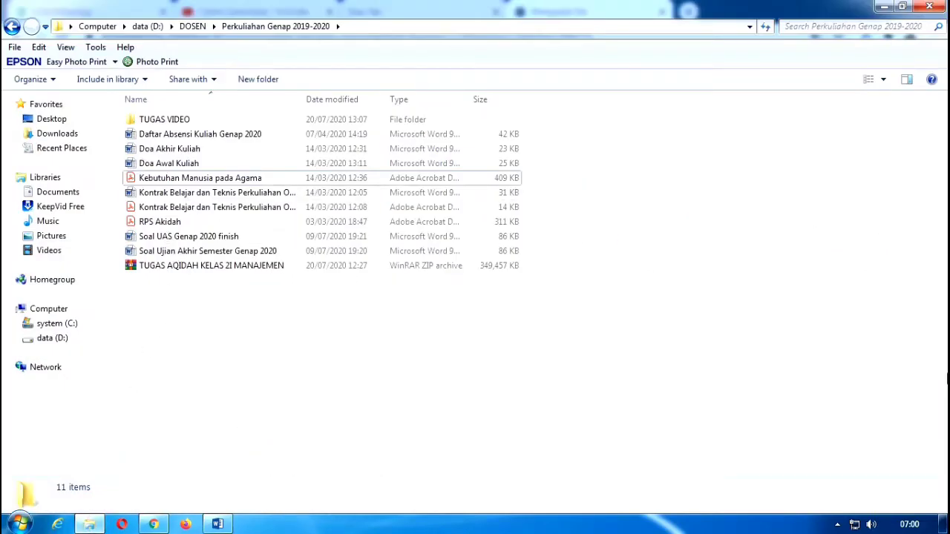
pyautogui.click(189, 180)
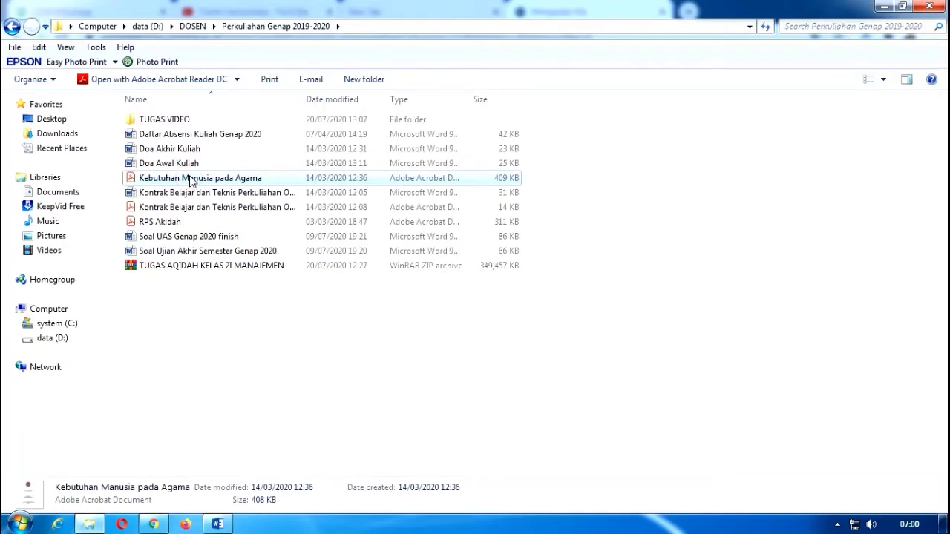
pyautogui.moveTo(190, 181); pyautogui.dragTo(644, 349)
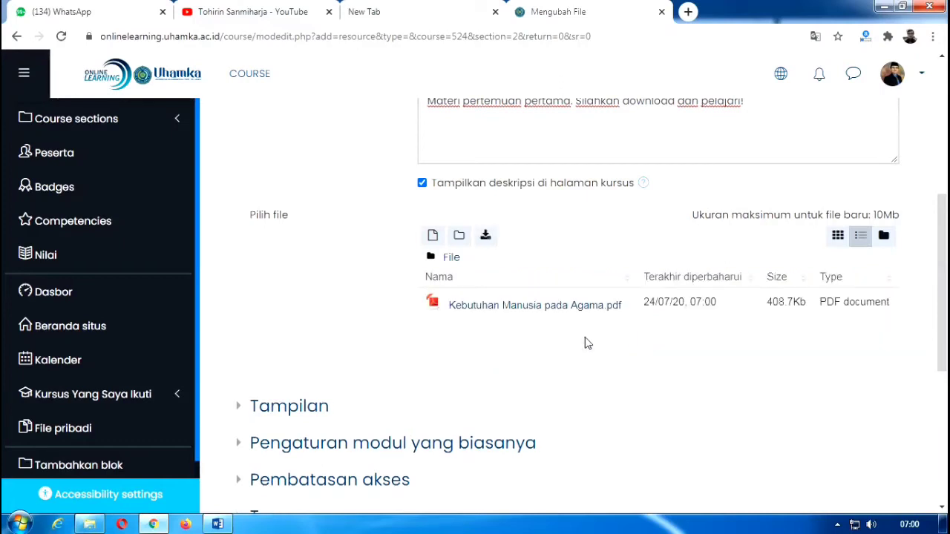
# - Save the Kebutuhan Manusia pada Agama resource and return to the course page
pyautogui.scroll(-2, 562, 350)
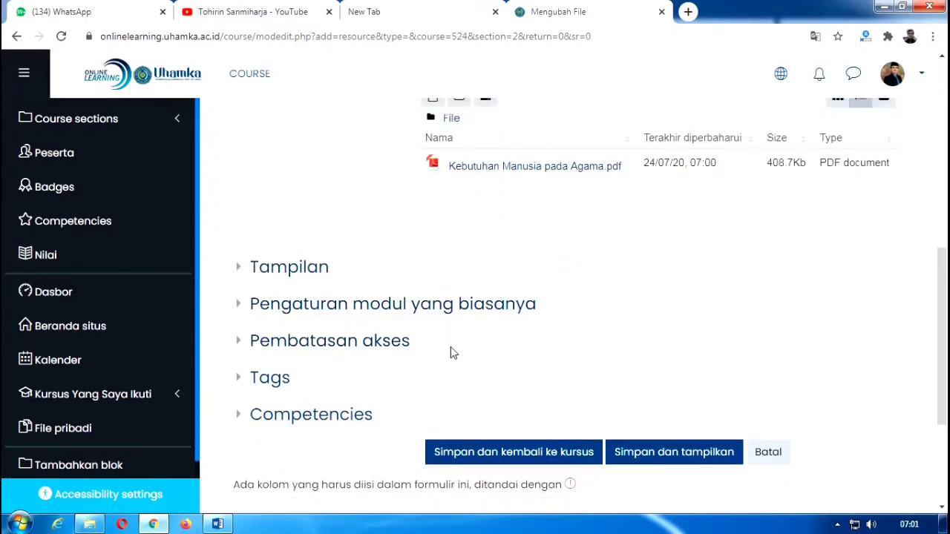
pyautogui.scroll(-1, 451, 351)
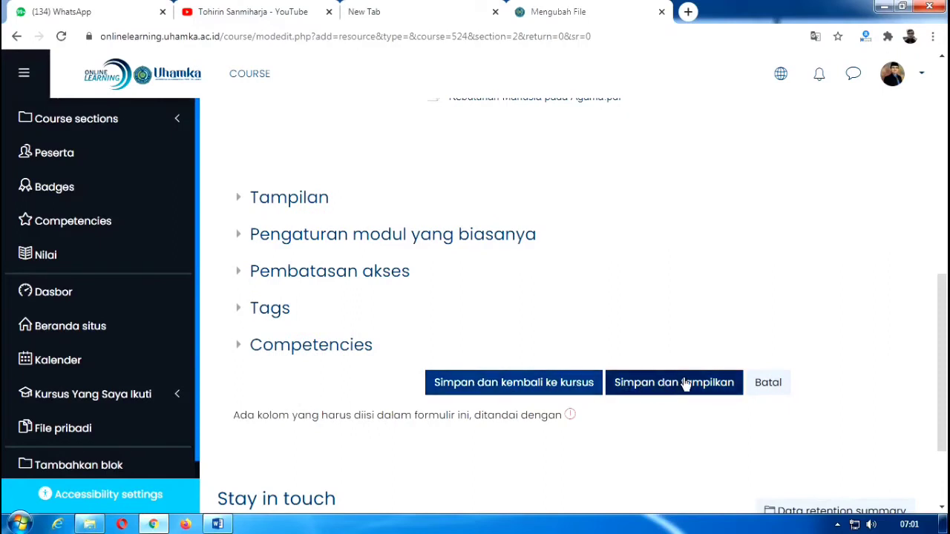
pyautogui.click(529, 386)
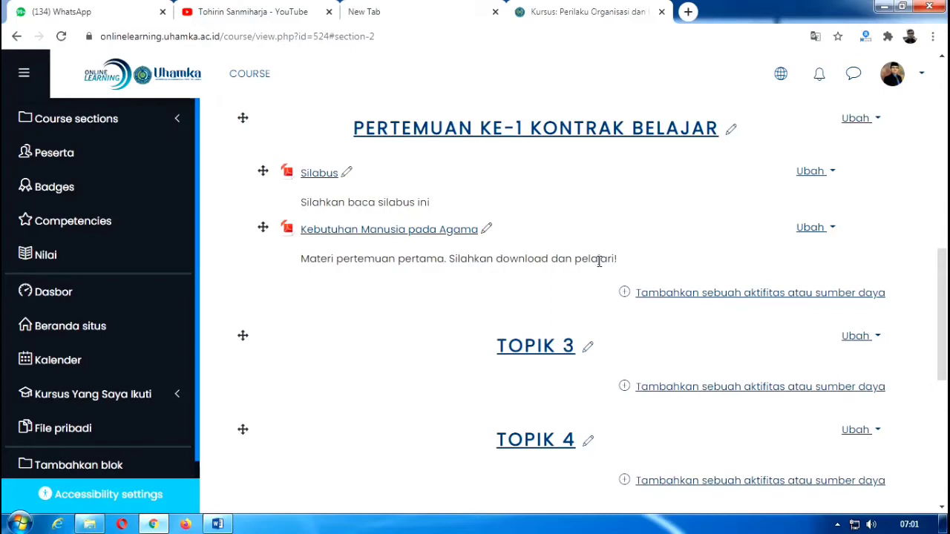
# - Add a Forum activity to the section PERTEMUAN KE-1 KONTRAK BELAJAR and name it "Forum Diskusi"
pyautogui.click(660, 295)
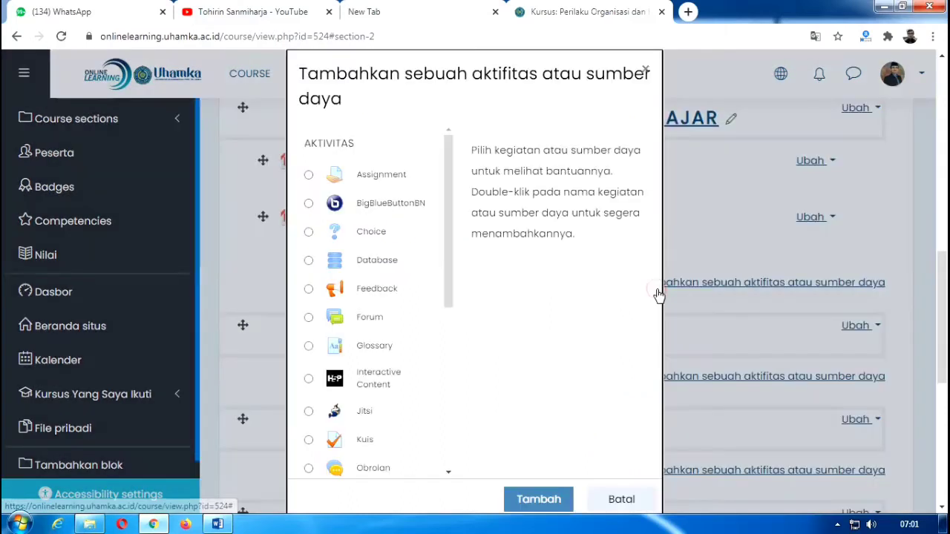
pyautogui.moveTo(448, 227); pyautogui.dragTo(449, 193)
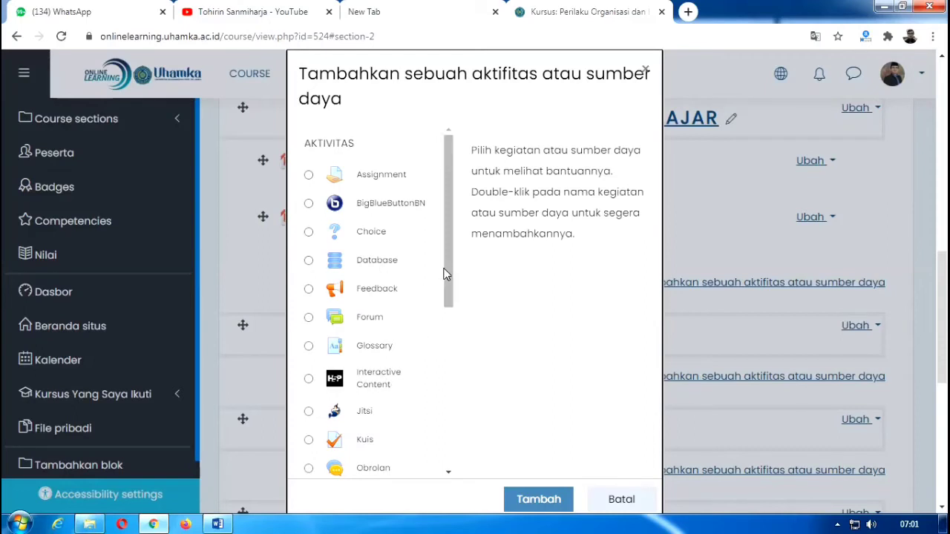
pyautogui.moveTo(445, 273); pyautogui.dragTo(445, 252)
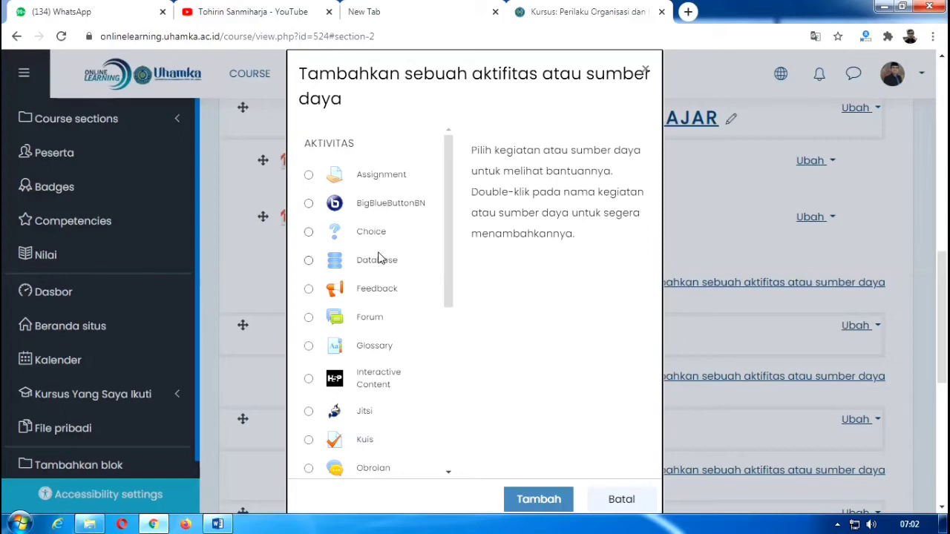
pyautogui.click(375, 319)
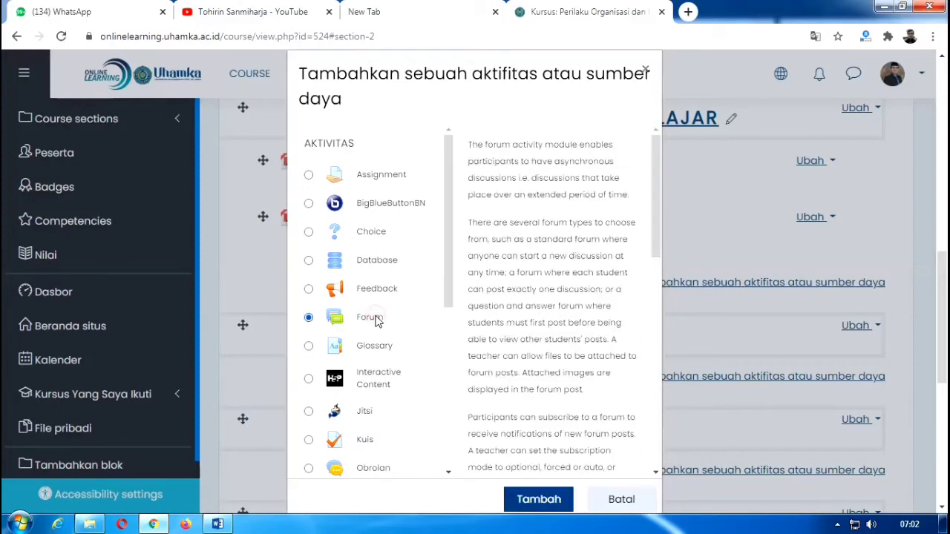
pyautogui.click(542, 500)
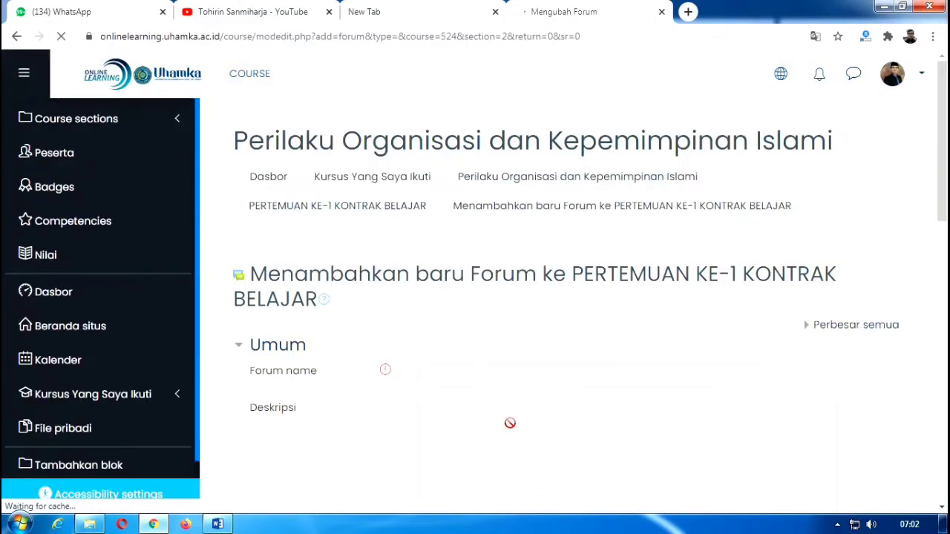
pyautogui.click(451, 376)
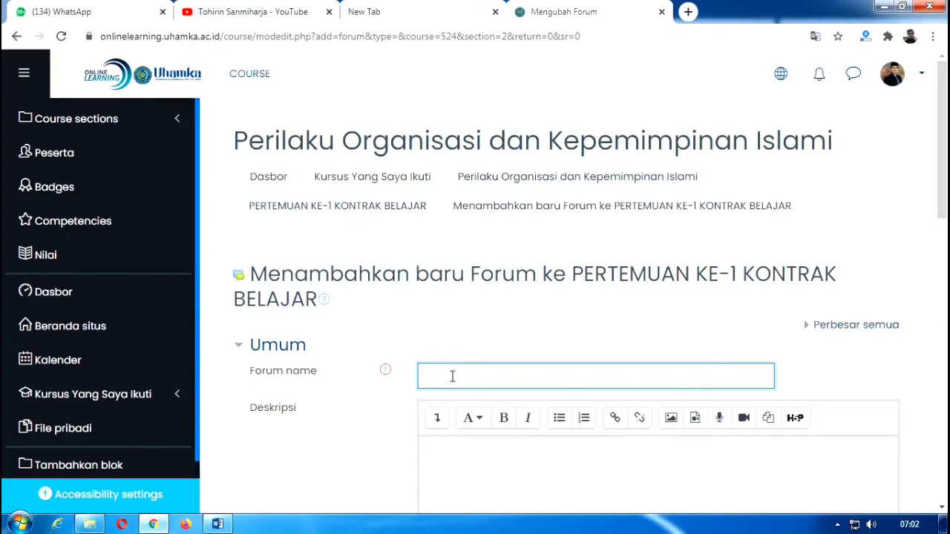
pyautogui.write('Forum Diskusi')
# - Describe the forum as "Silahkan teman-teman aktif di forum. Bagi yang tidak ada aktivitas di forum dianggap tidak hadir." and display the description on the course page
pyautogui.click(522, 468)
pyautogui.scroll(-3, 522, 468)
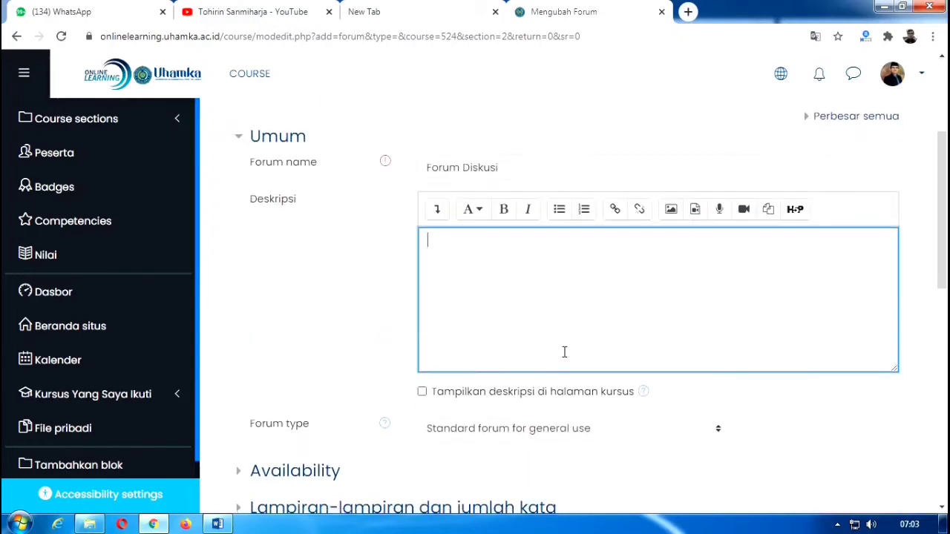
pyautogui.write('Silahkan teman-te')
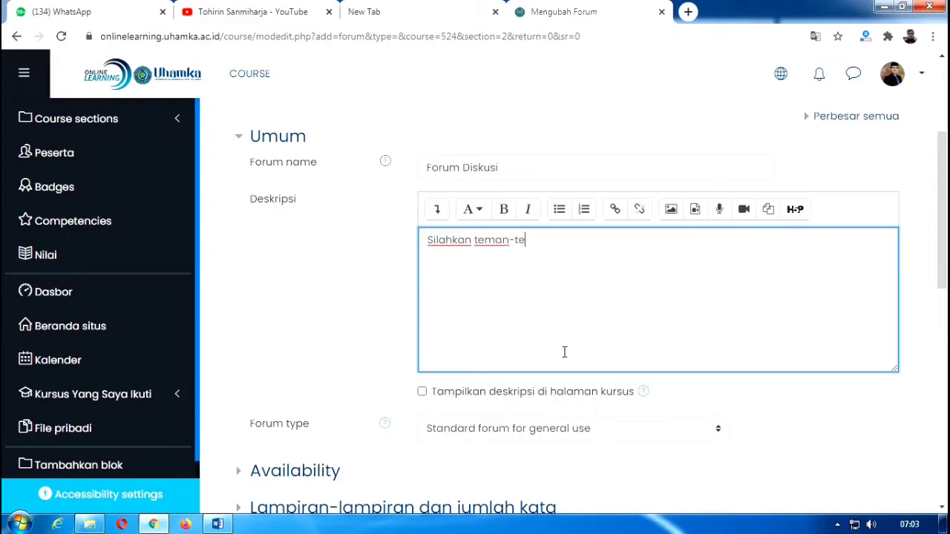
pyautogui.write('man aktif di forum')
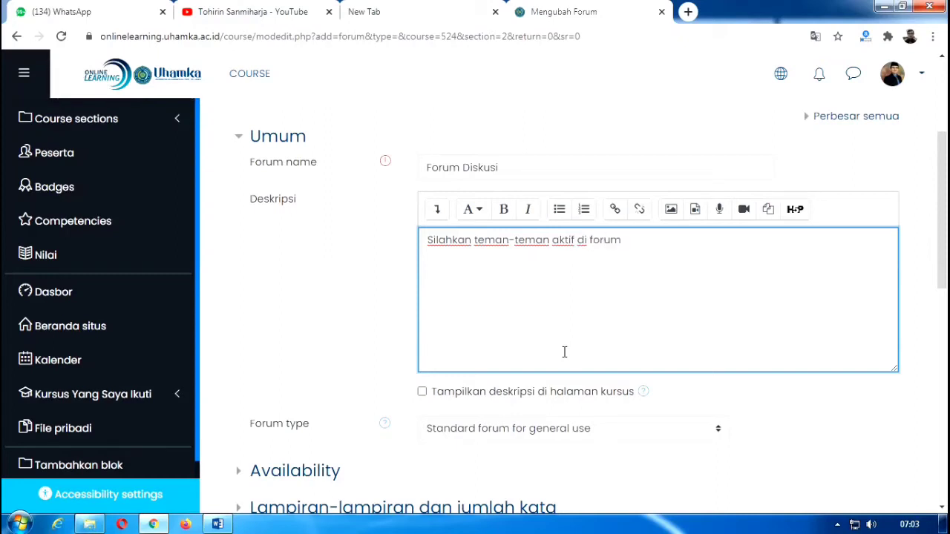
pyautogui.write('. Bagi yang tidak a')
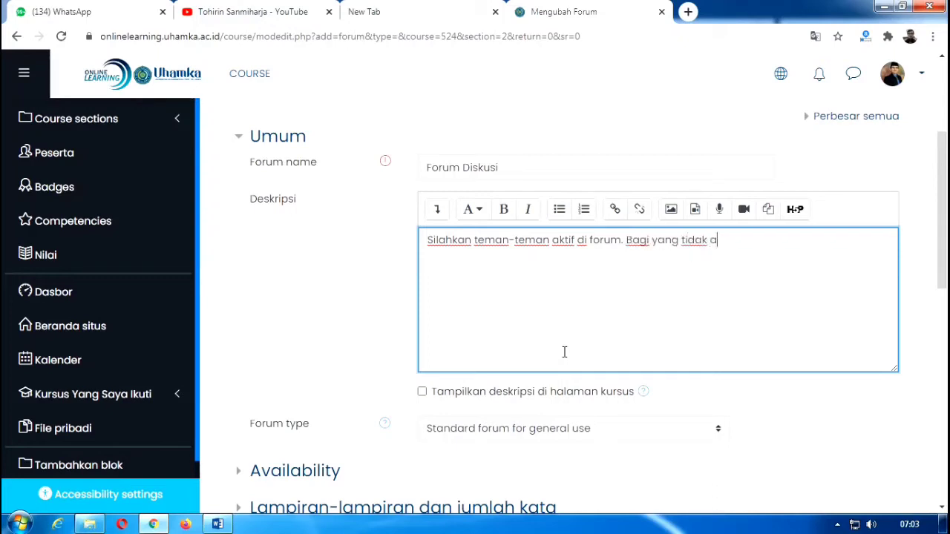
pyautogui.write('da aktivitas di forum diangga')
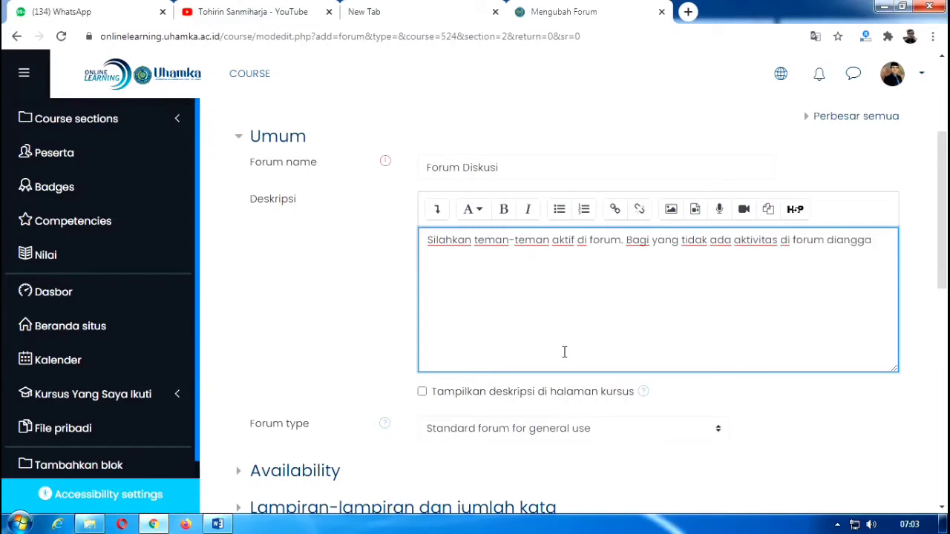
pyautogui.write('p tidak had')
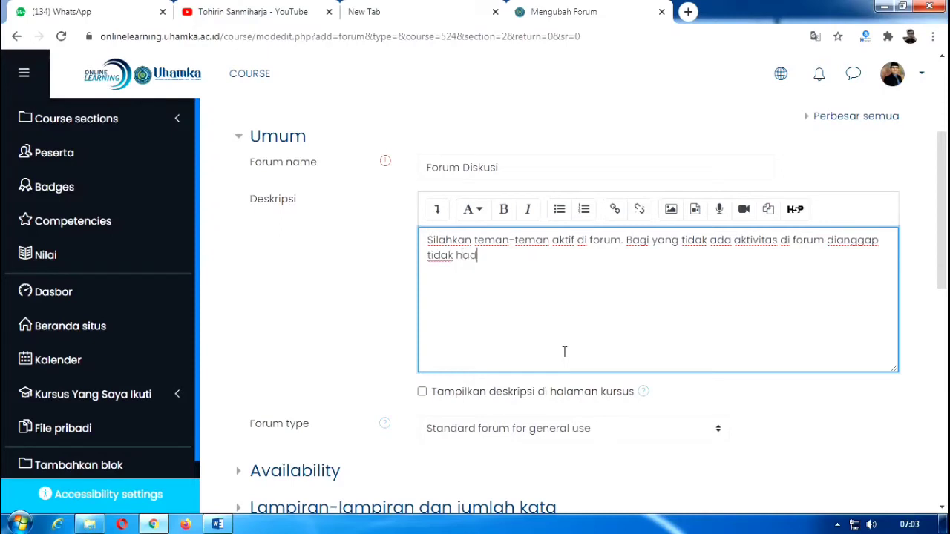
pyautogui.write('ir.')
pyautogui.scroll(-3, 437, 352)
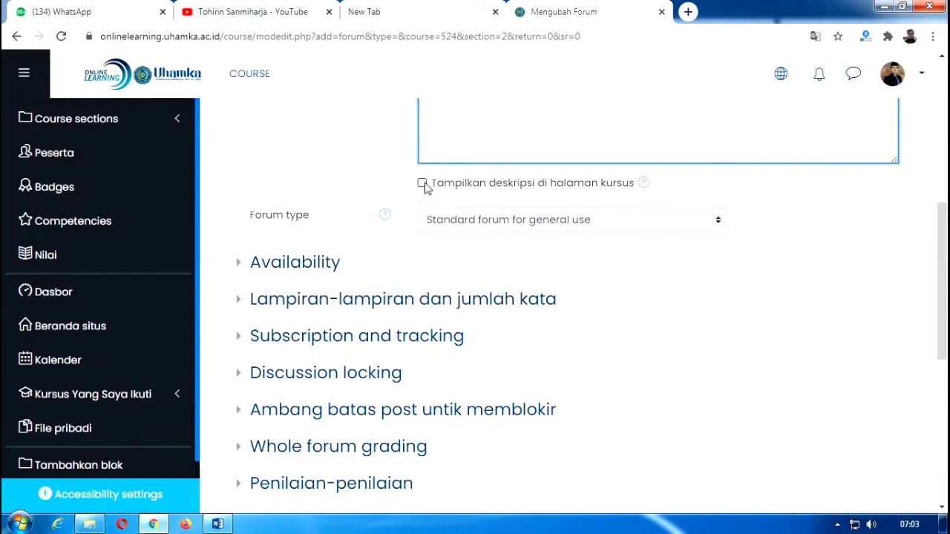
pyautogui.click(422, 184)
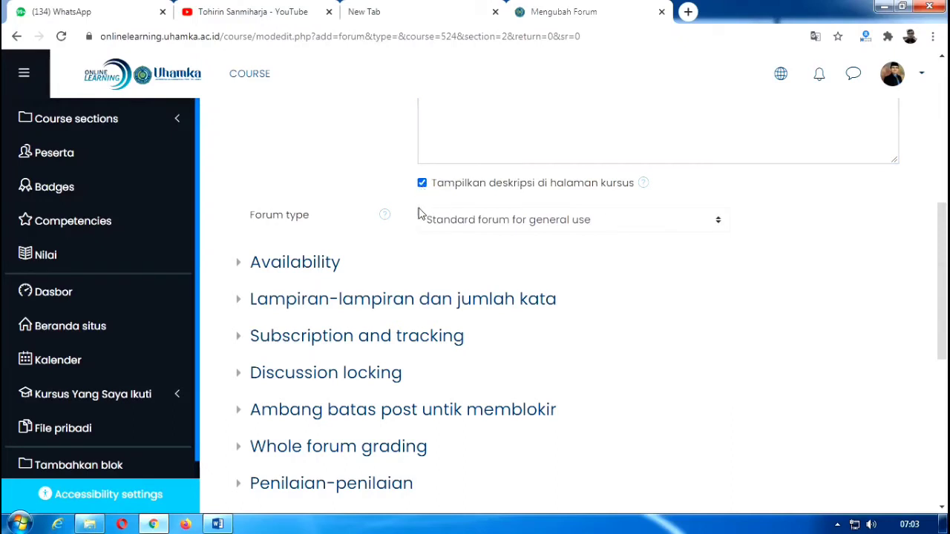
# - Save the Forum Diskusi activity with its remaining settings as they are and return to the course page
pyautogui.scroll(-1, 407, 249)
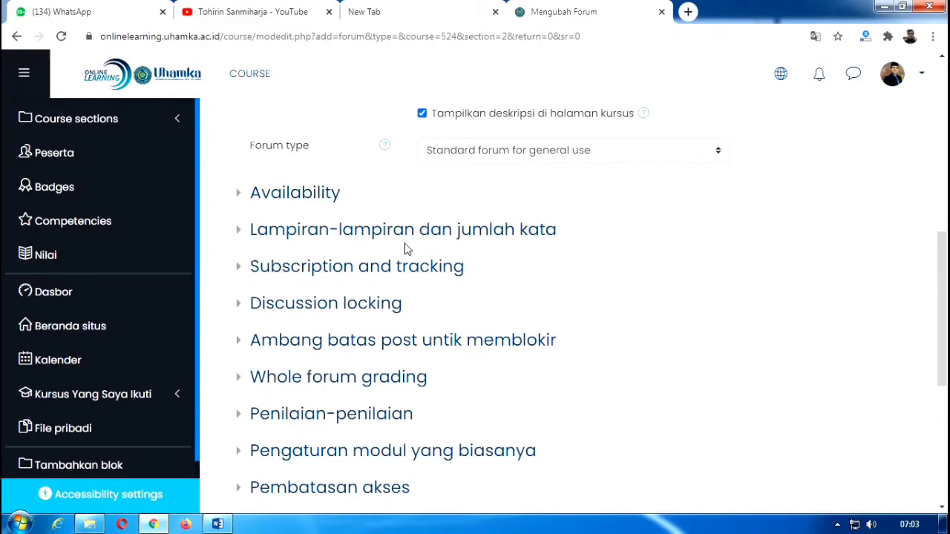
pyautogui.scroll(-1, 405, 248)
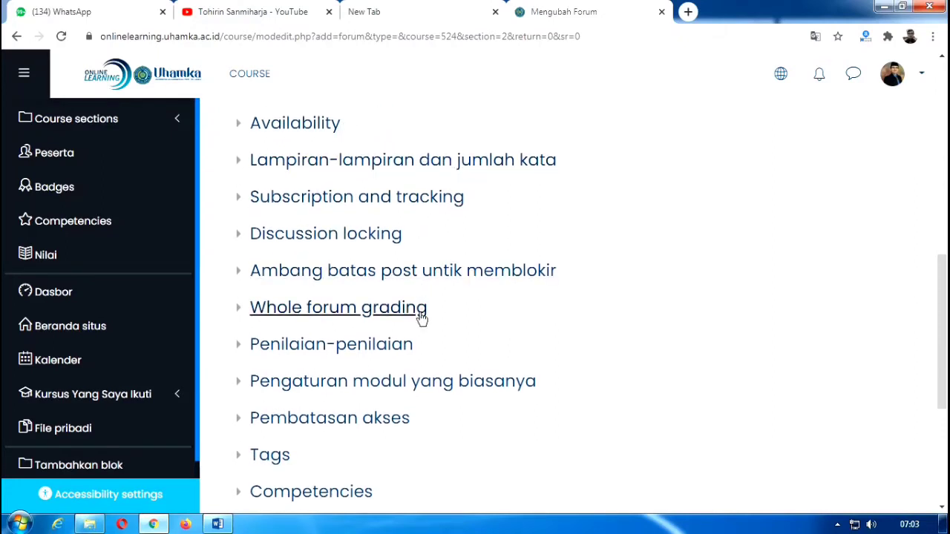
pyautogui.scroll(-1, 439, 328)
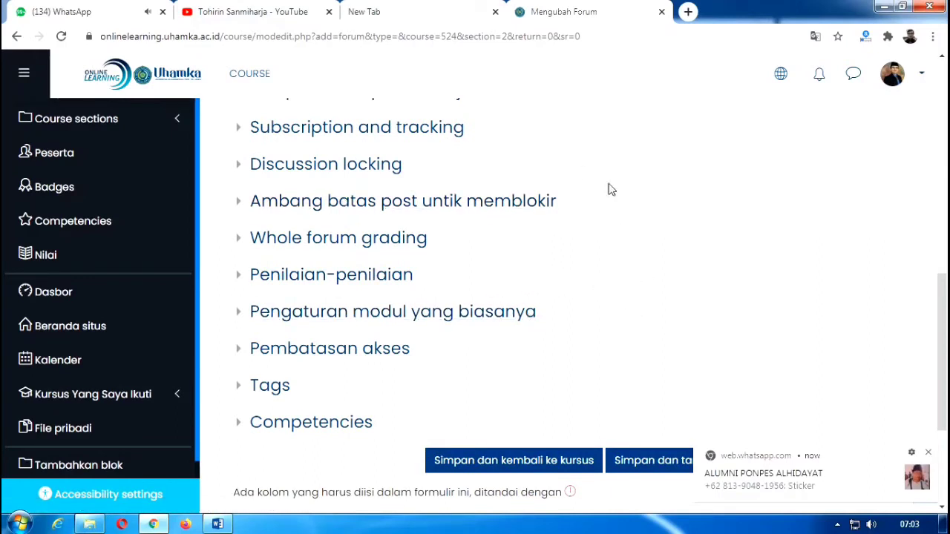
pyautogui.click(927, 454)
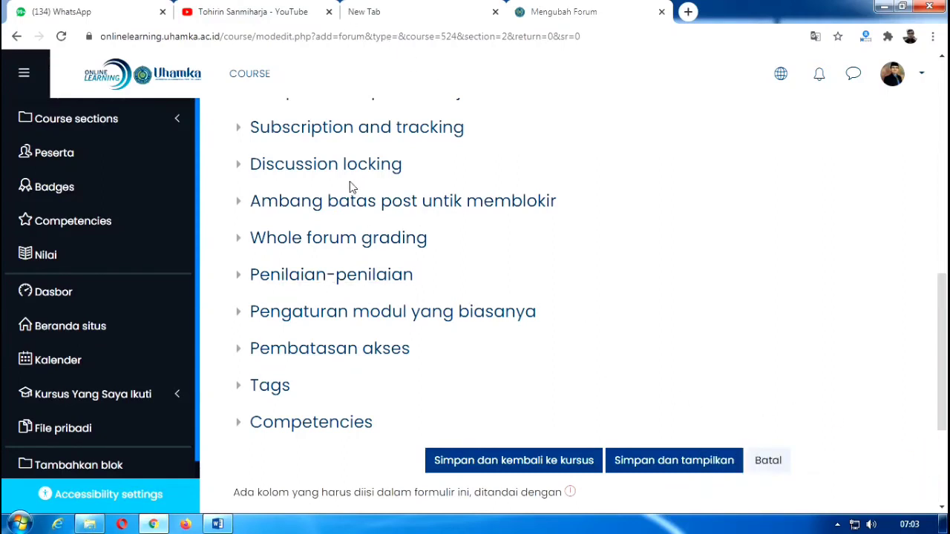
pyautogui.click(531, 461)
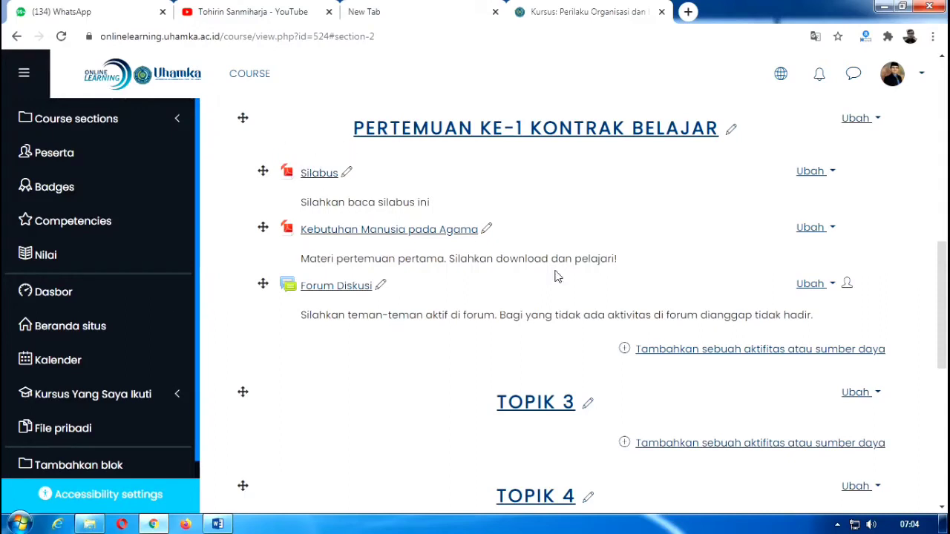
# - Open the document Doa Awal Kuliah from the folder Perkuliahan Genap 2019-2020 in Word, and switch back to the course page in Chrome
pyautogui.click(660, 355)
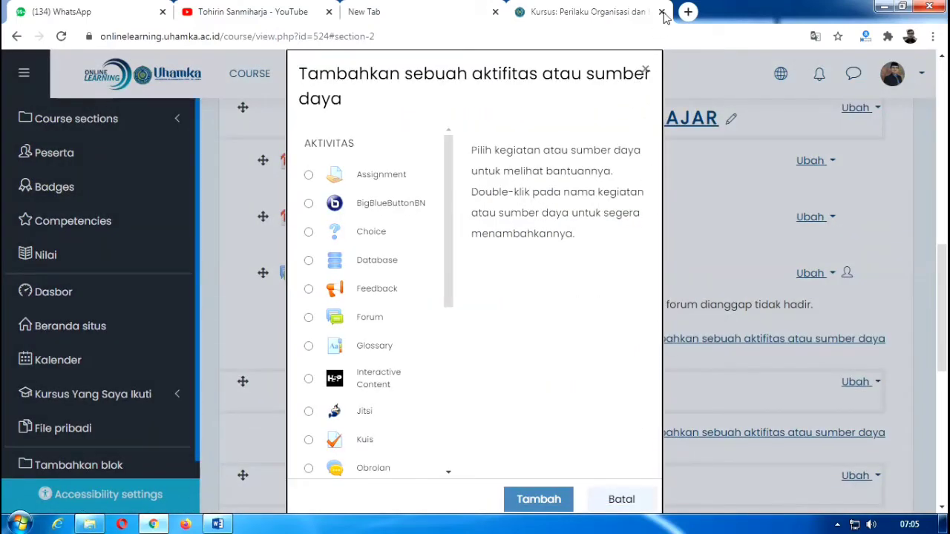
pyautogui.click(622, 499)
pyautogui.click(82, 525)
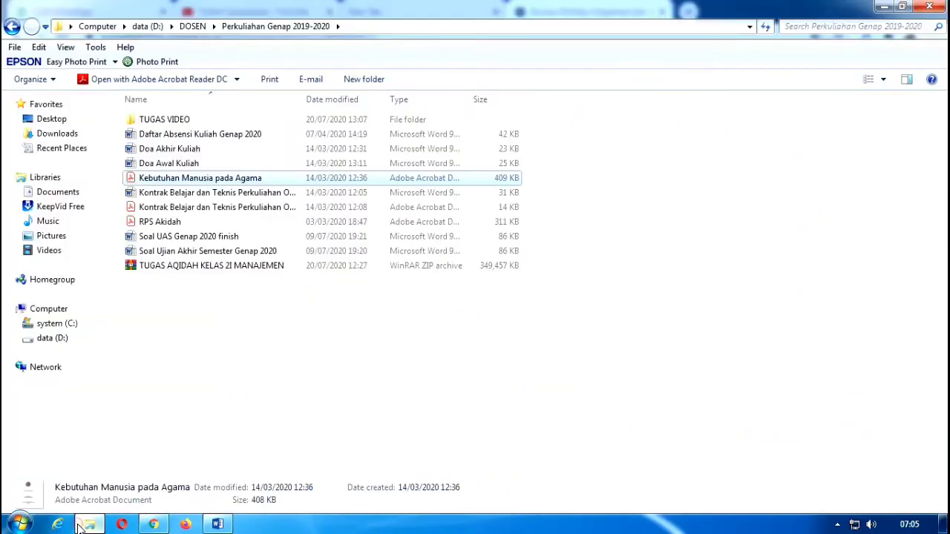
pyautogui.doubleClick(178, 150)
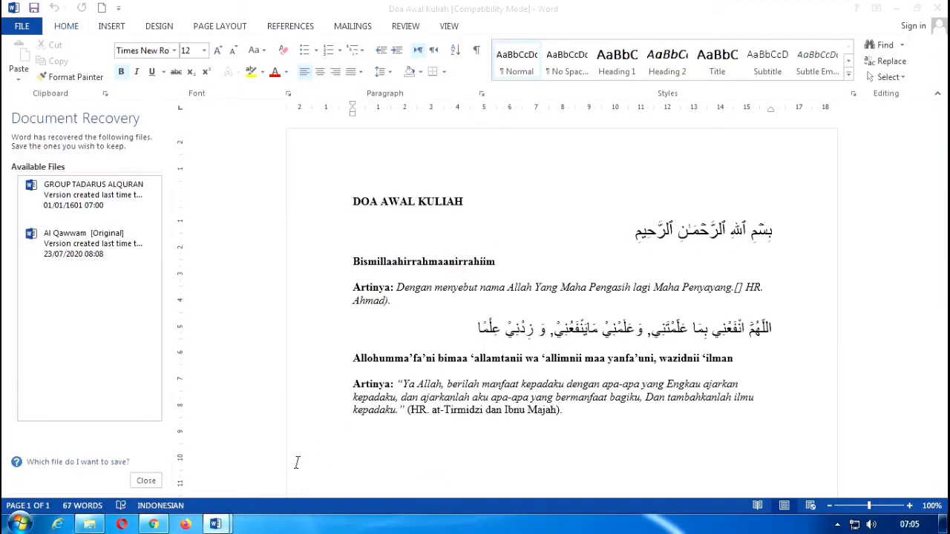
pyautogui.click(152, 524)
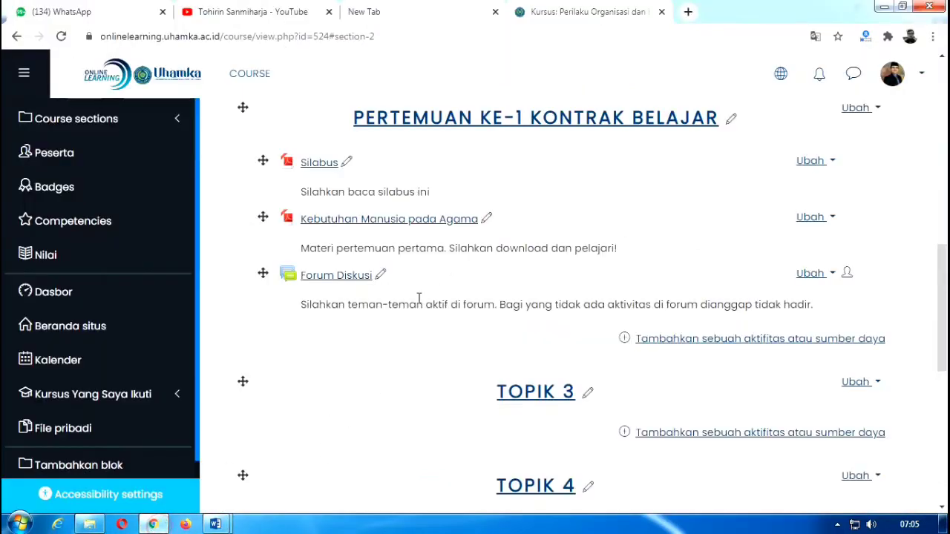
# - Add a Label resource to the section PERTEMUAN KE-1 KONTRAK BELAJAR and place the cursor in its label text
pyautogui.click(688, 340)
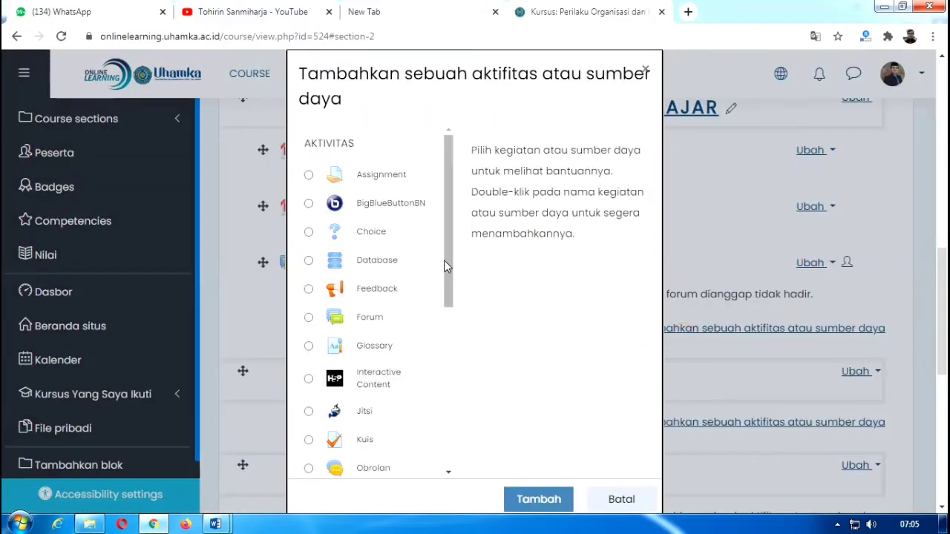
pyautogui.moveTo(446, 265); pyautogui.dragTo(442, 421)
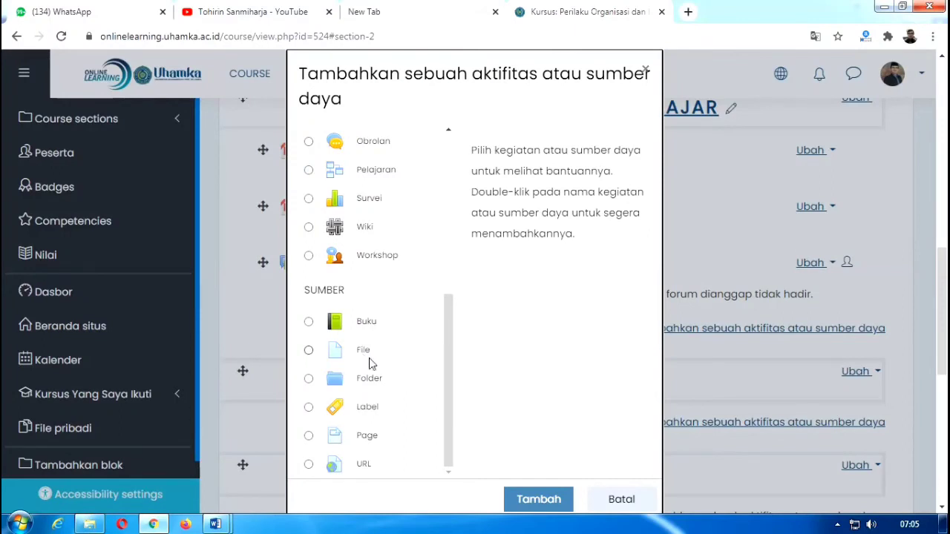
pyautogui.click(369, 412)
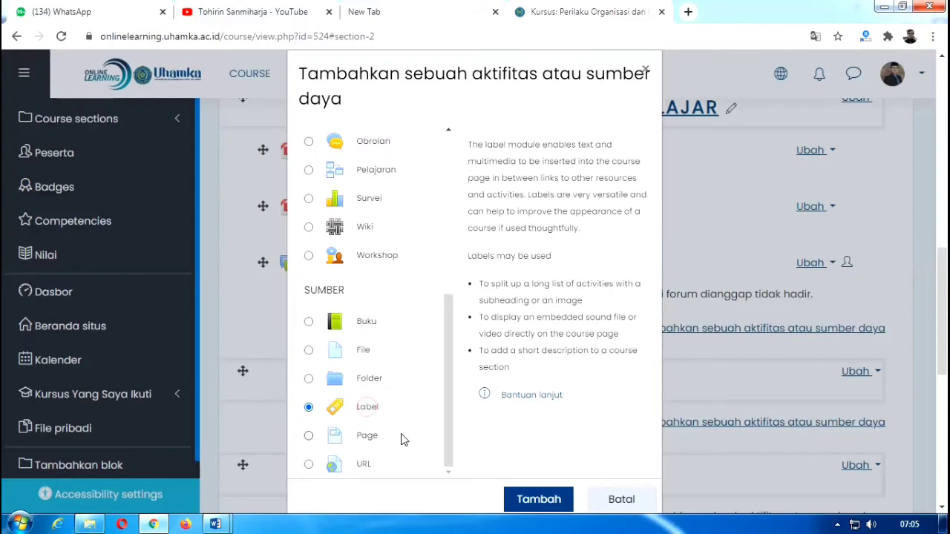
pyautogui.click(529, 501)
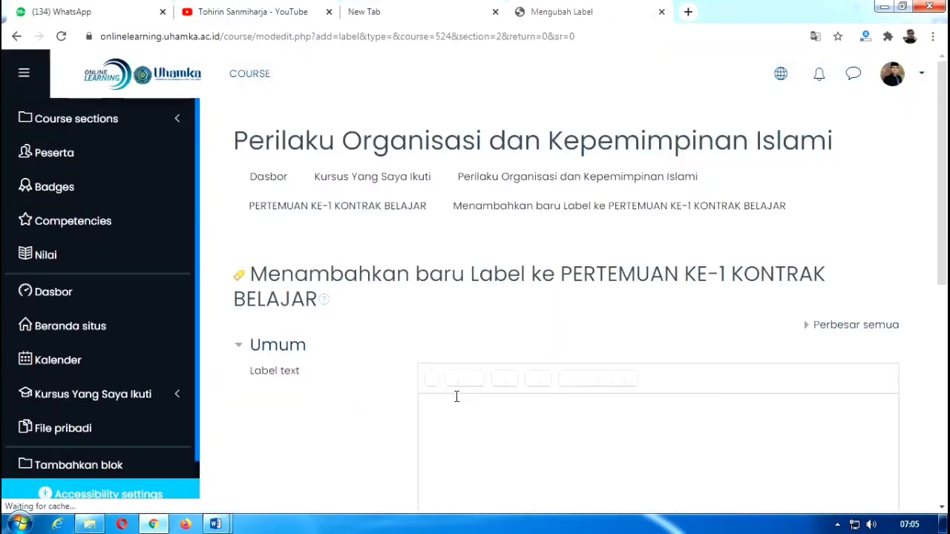
pyautogui.scroll(-1, 464, 422)
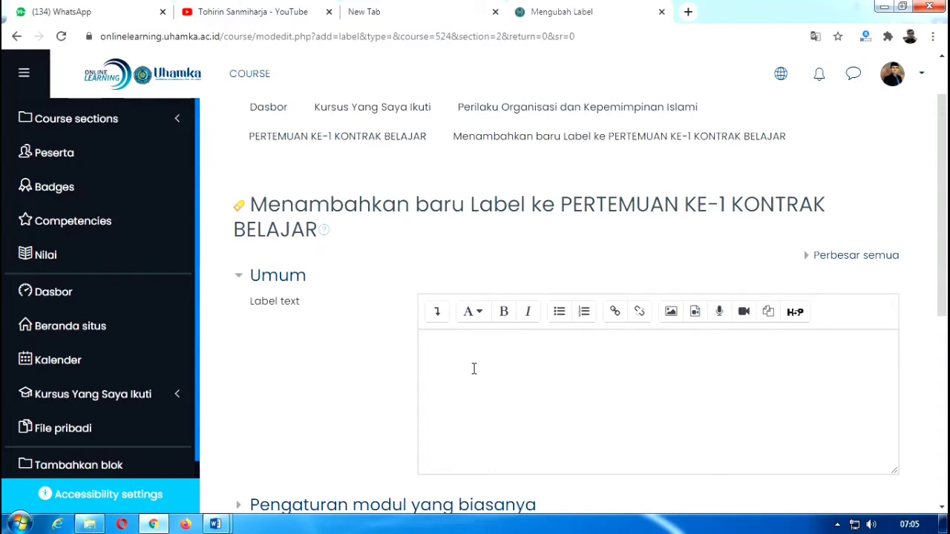
pyautogui.scroll(-2, 473, 369)
pyautogui.click(462, 221)
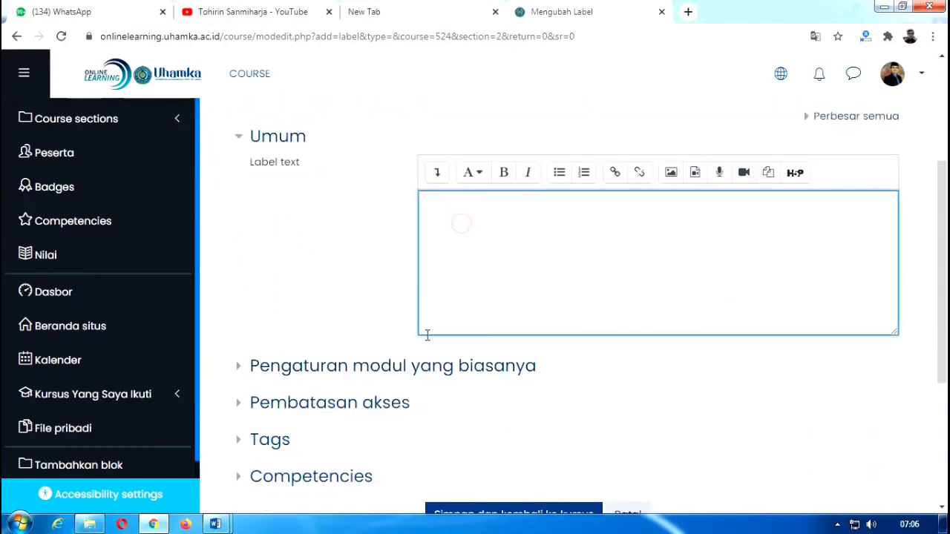
# - Switch to the document Doa Awal Kuliah in Word and copy its entire text, from the heading DOA AWAL KULIAH to the end
pyautogui.click(215, 524)
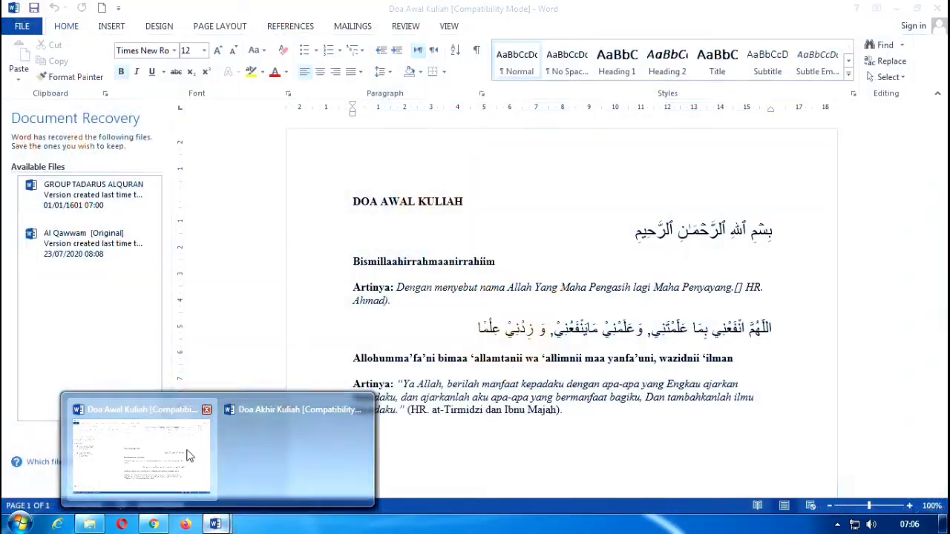
pyautogui.click(141, 454)
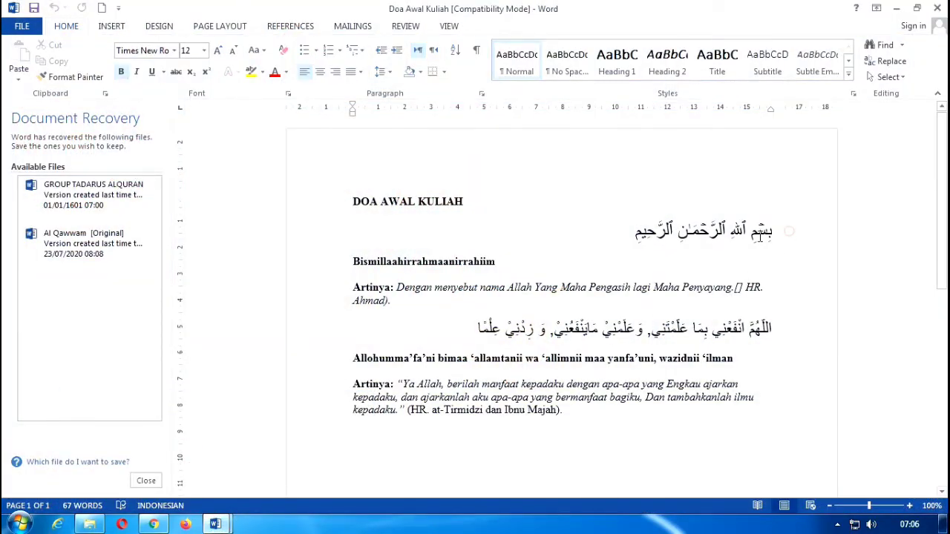
pyautogui.moveTo(787, 230); pyautogui.dragTo(719, 253)
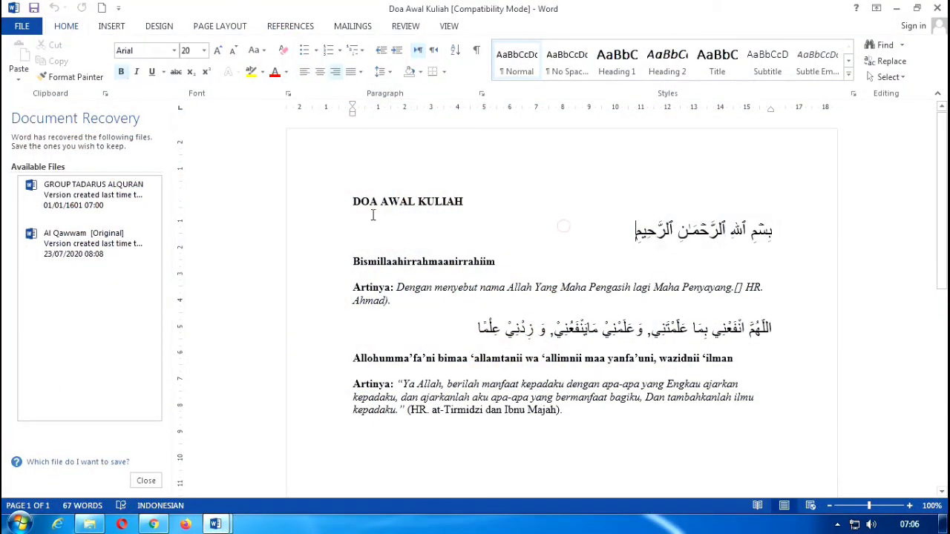
pyautogui.moveTo(352, 205); pyautogui.dragTo(504, 267)
pyautogui.moveTo(586, 303); pyautogui.dragTo(615, 442)
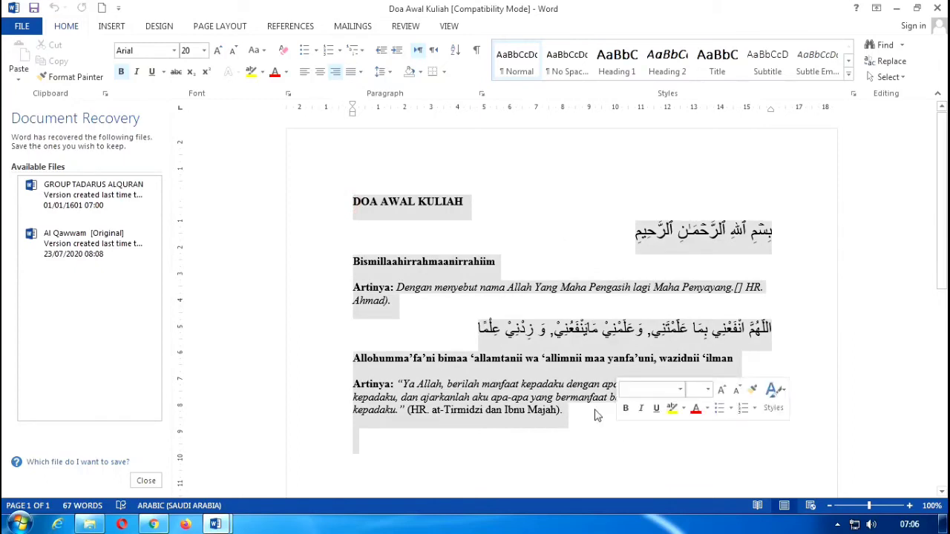
pyautogui.rightClick(412, 288)
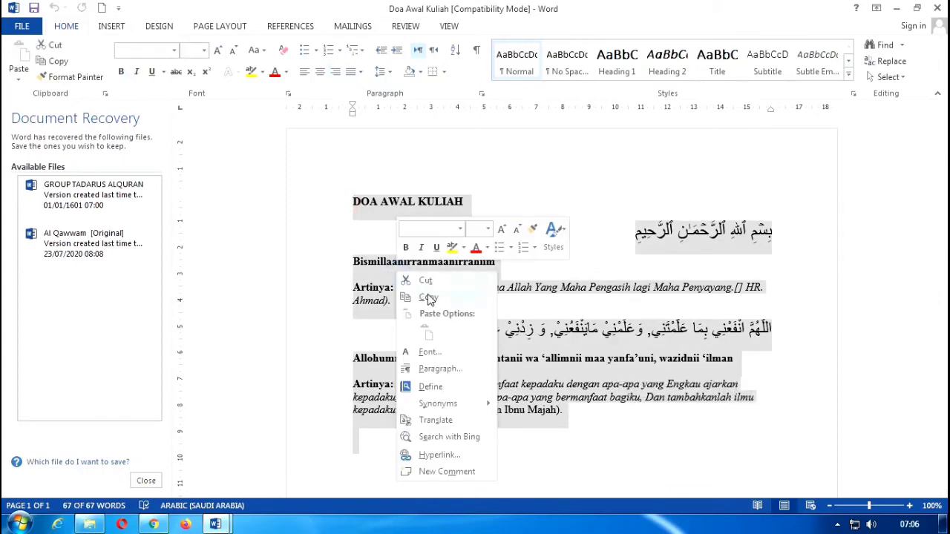
pyautogui.click(434, 300)
# - Back in Chrome, paste the copied prayer into the label text without its trailing empty lines, and save the label to the course page
pyautogui.click(153, 524)
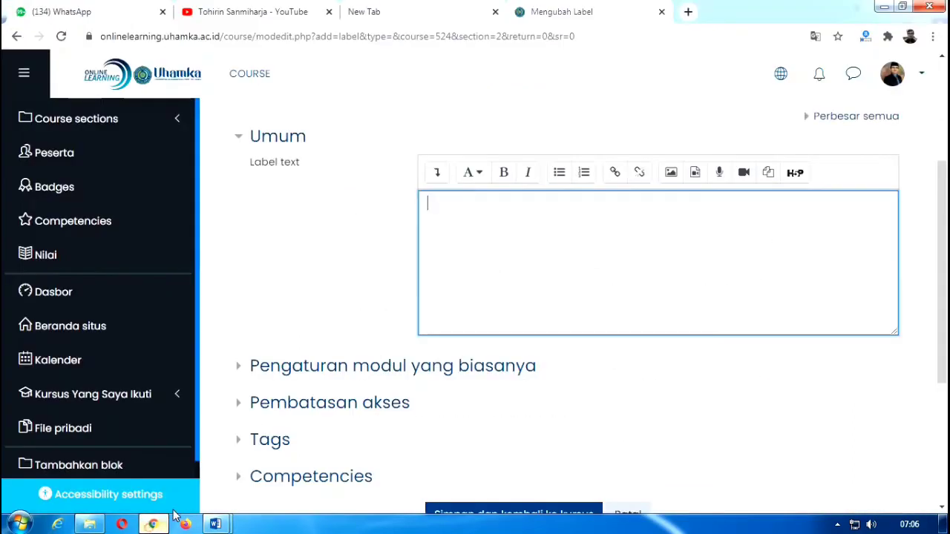
pyautogui.rightClick(496, 230)
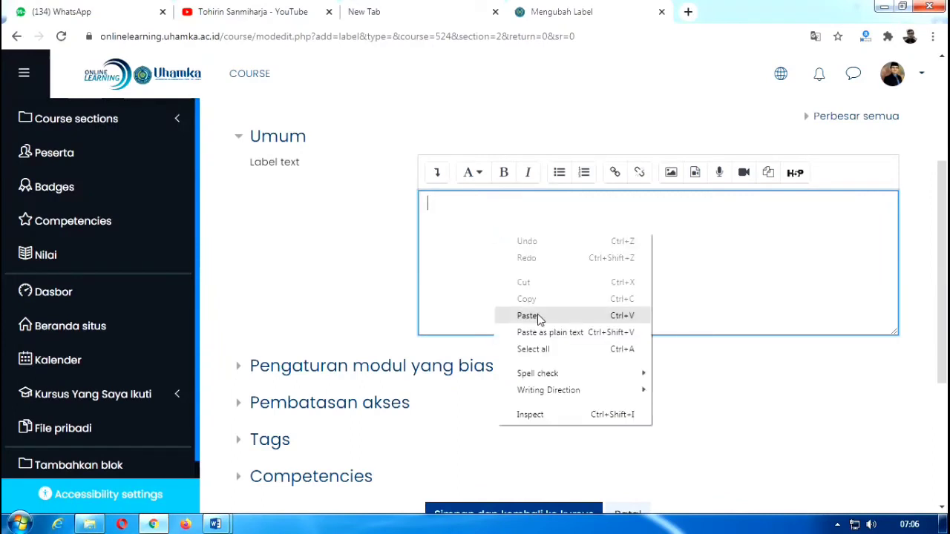
pyautogui.click(521, 313)
pyautogui.scroll(-3, 663, 250)
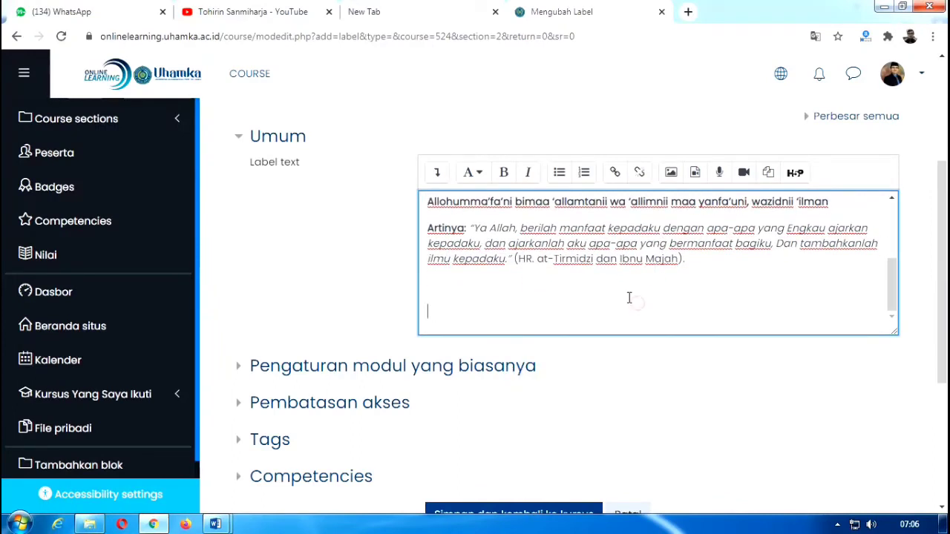
pyautogui.scroll(1, 637, 282)
pyautogui.press('BackSpace')
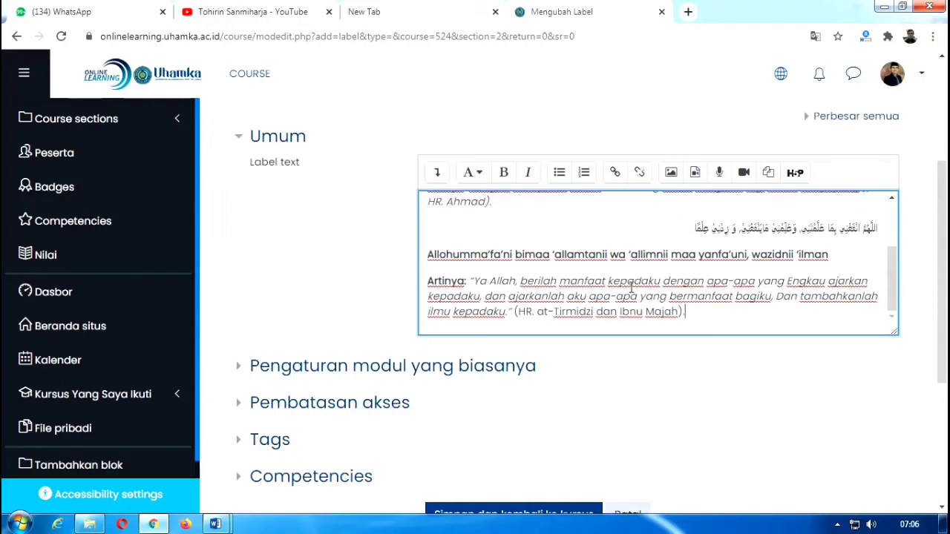
pyautogui.scroll(-2, 417, 365)
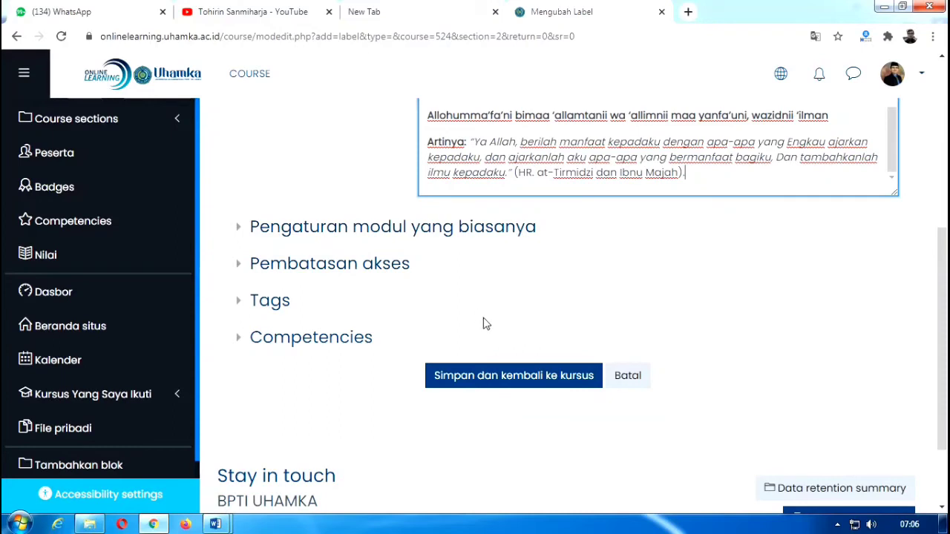
pyautogui.click(526, 379)
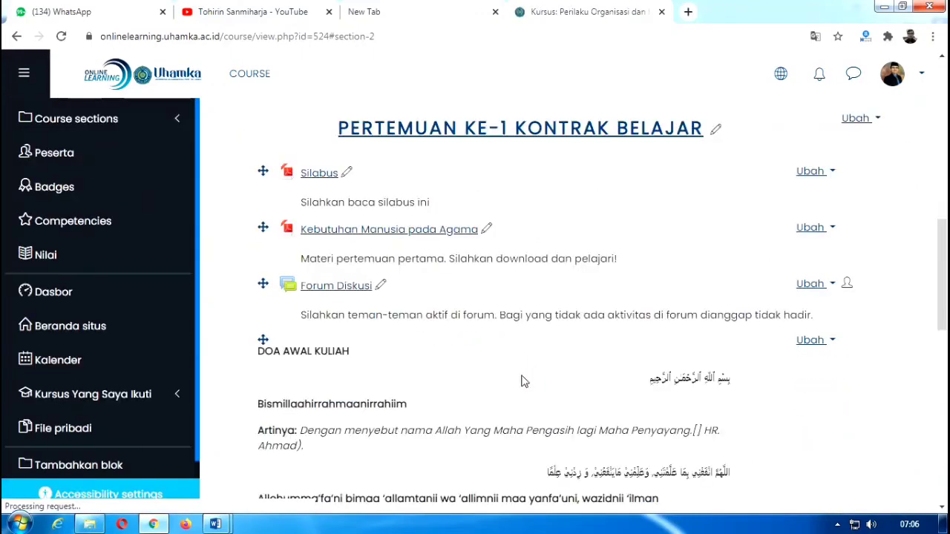
# - Move the DOA AWAL KULIAH label to the top of the section PERTEMUAN KE-1 KONTRAK BELAJAR, above Silabus
pyautogui.scroll(-1, 527, 347)
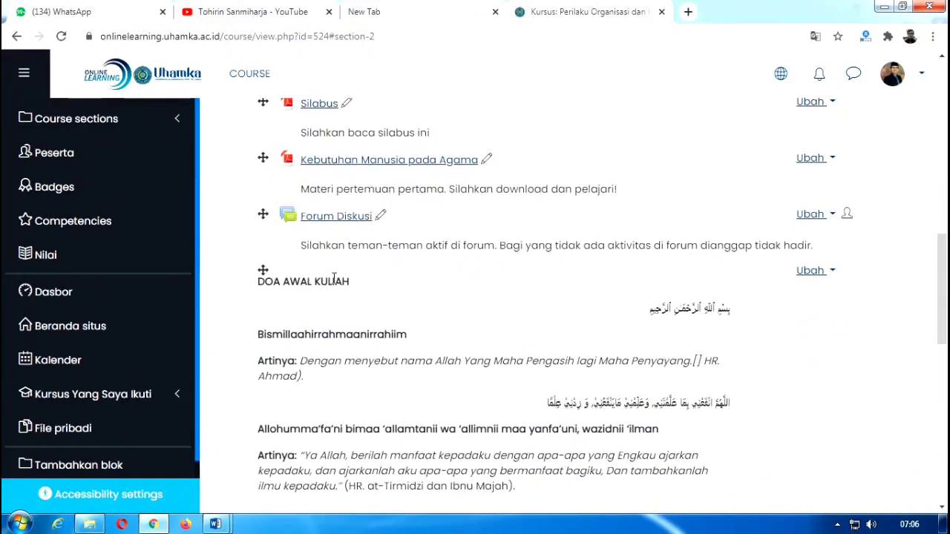
pyautogui.scroll(1, 378, 293)
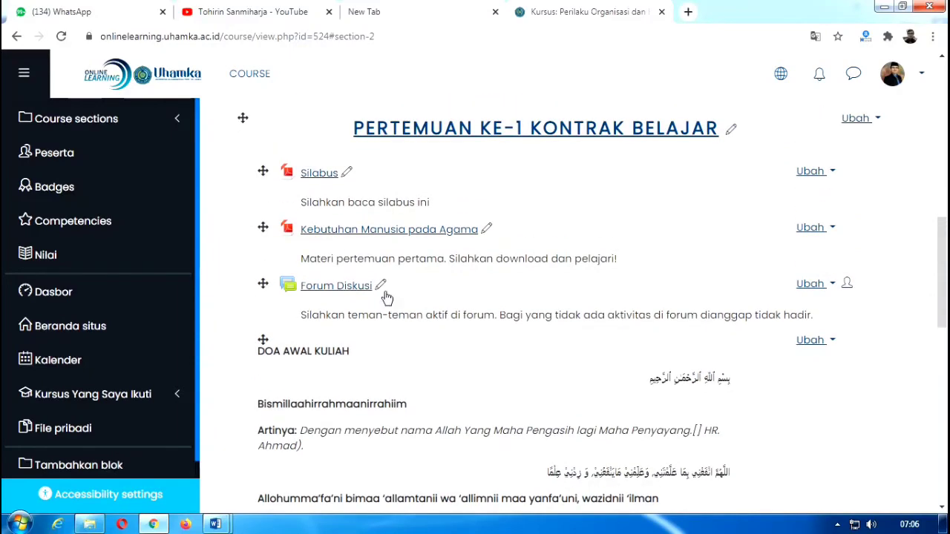
pyautogui.scroll(-2, 504, 310)
pyautogui.scroll(-1, 728, 251)
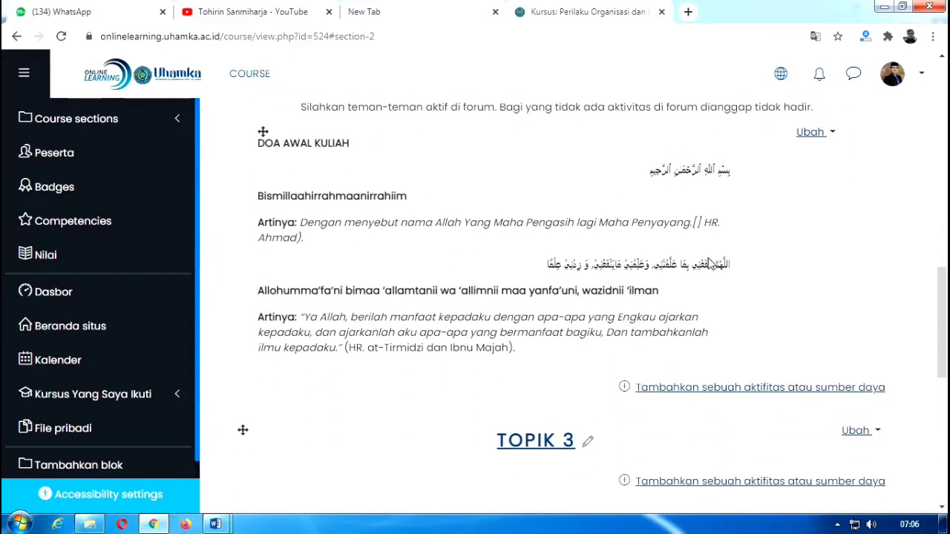
pyautogui.scroll(1, 652, 257)
pyautogui.scroll(1, 651, 256)
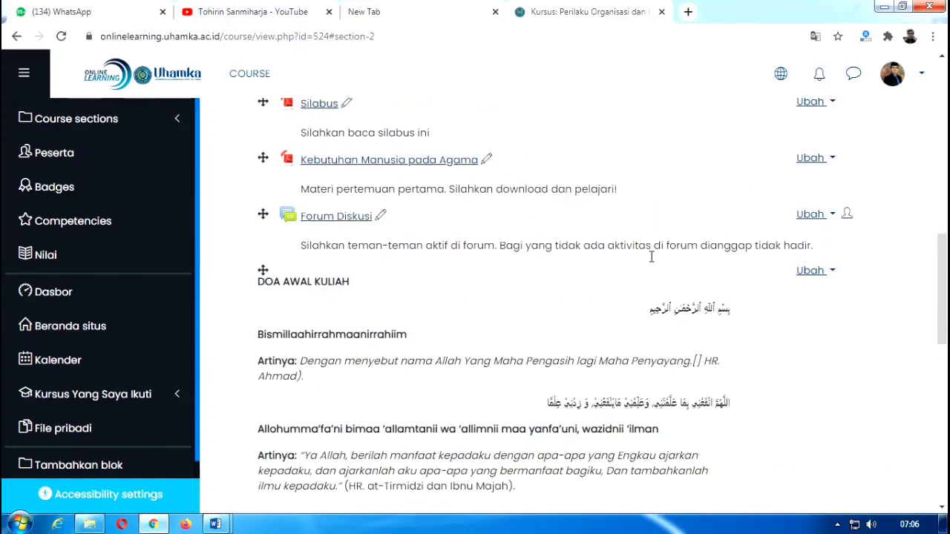
pyautogui.scroll(1, 608, 268)
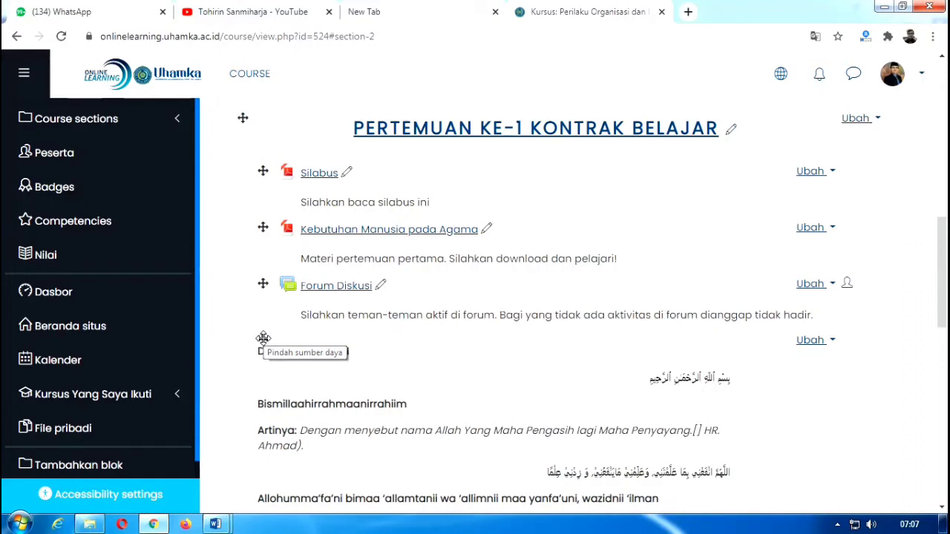
pyautogui.moveTo(263, 338); pyautogui.dragTo(266, 164)
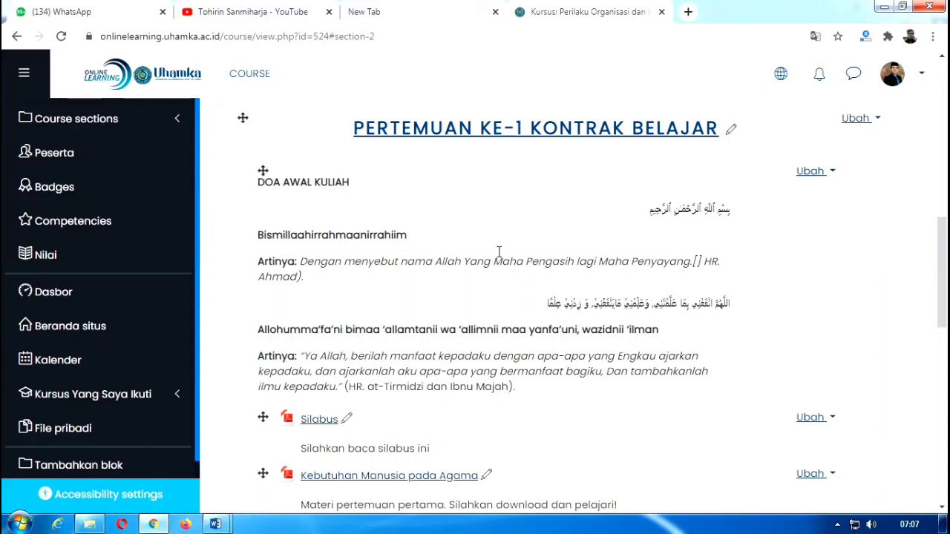
# - Add another Label resource to the section PERTEMUAN KE-1 KONTRAK BELAJAR
pyautogui.scroll(-2, 549, 297)
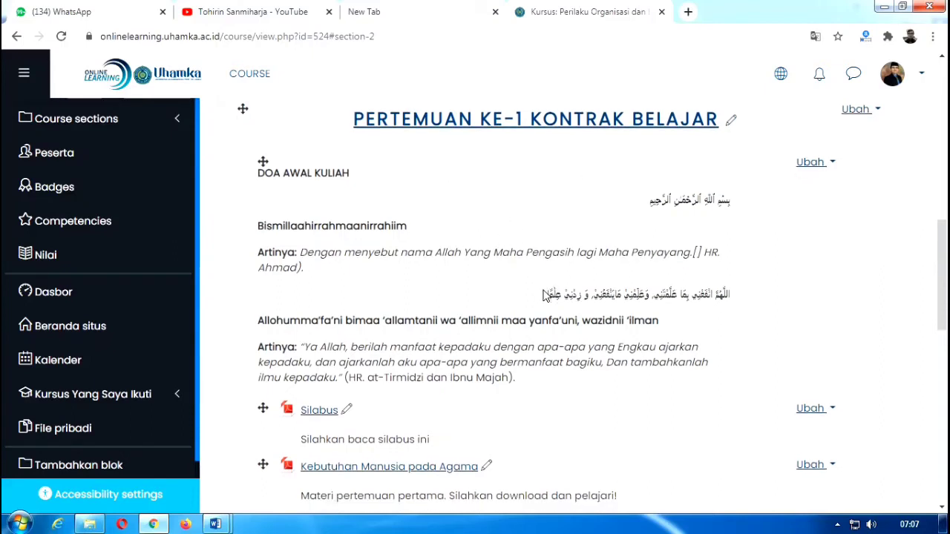
pyautogui.scroll(-1, 560, 312)
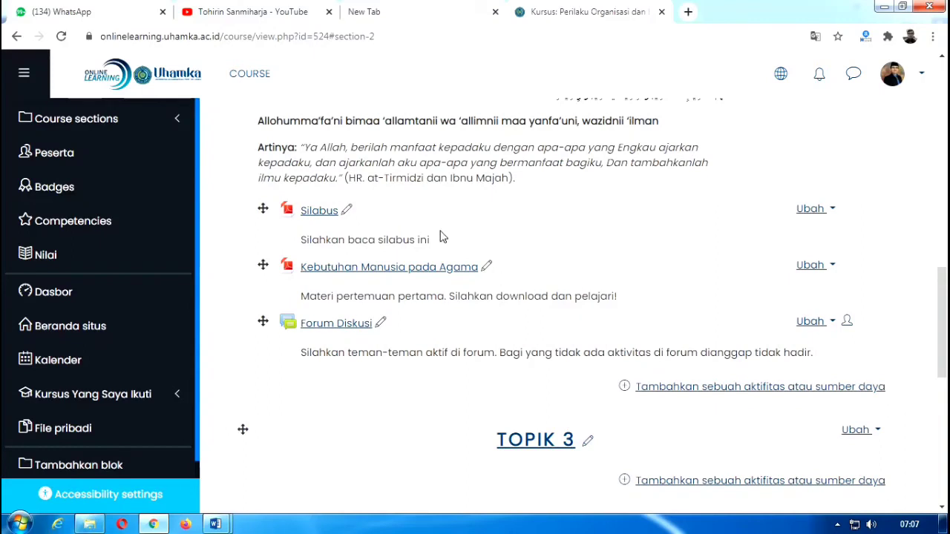
pyautogui.scroll(1, 446, 238)
pyautogui.scroll(-1, 529, 289)
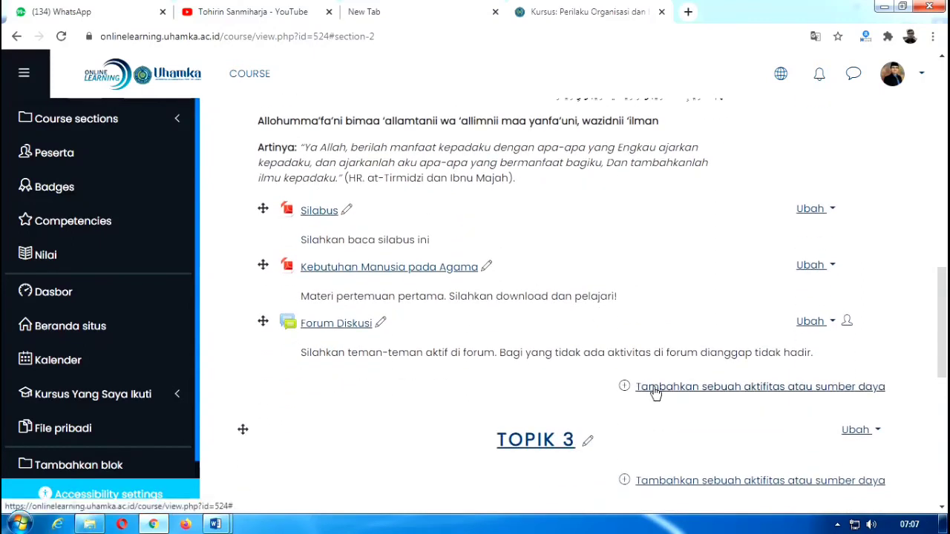
pyautogui.click(656, 393)
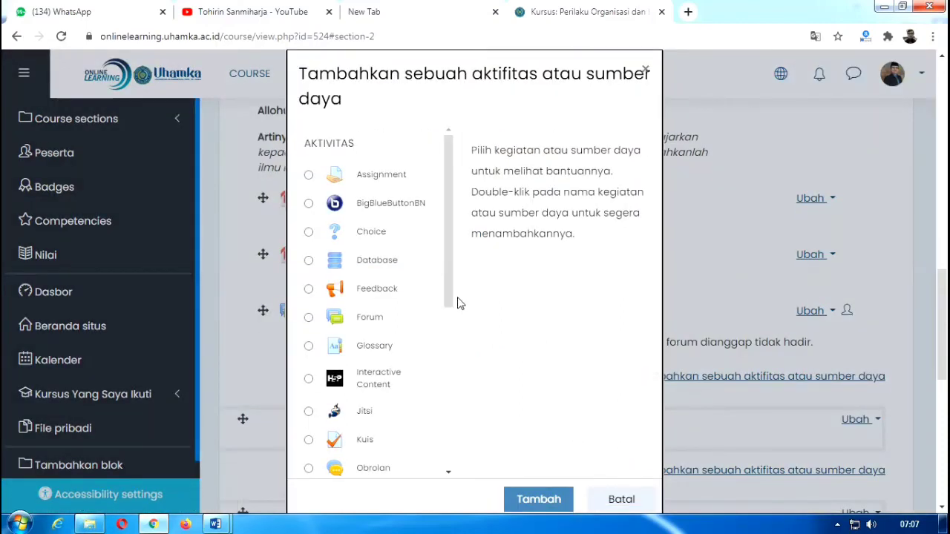
pyautogui.moveTo(454, 300); pyautogui.dragTo(444, 441)
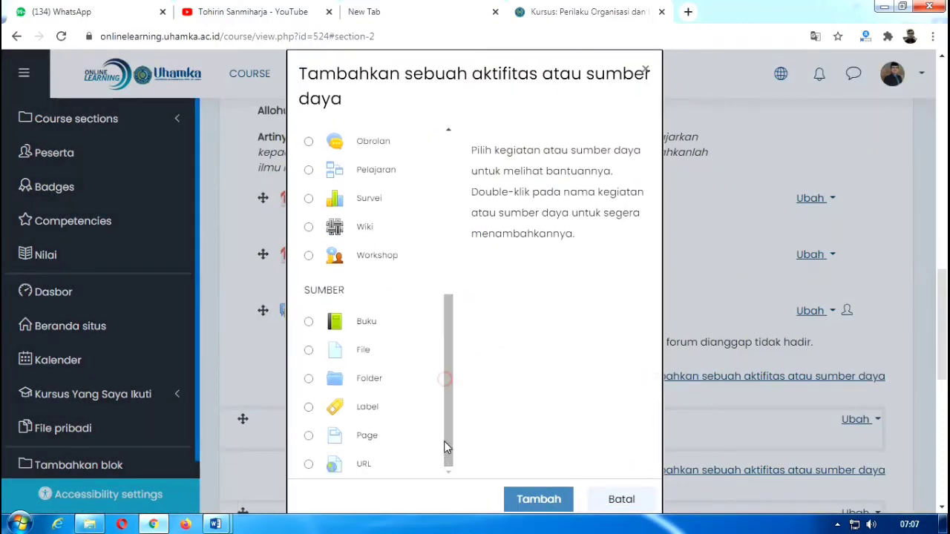
pyautogui.click(356, 413)
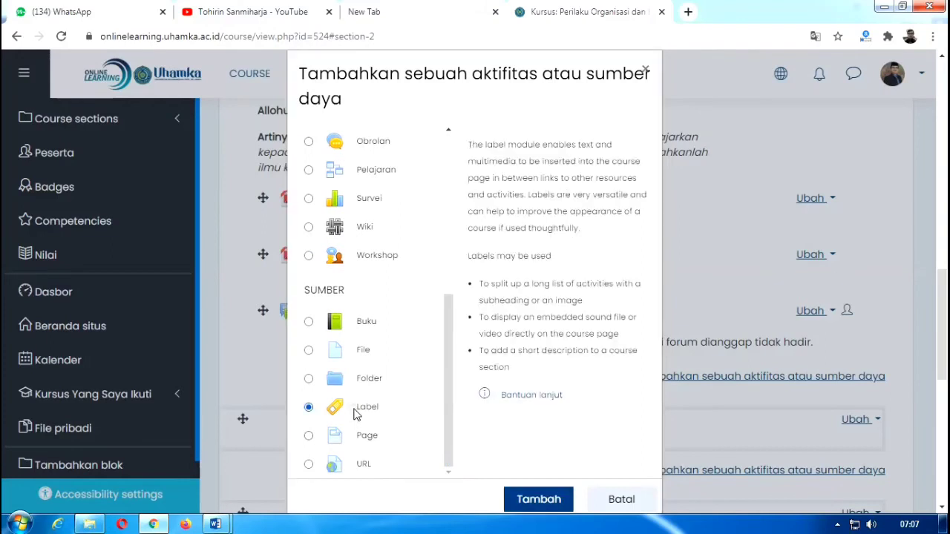
pyautogui.click(537, 500)
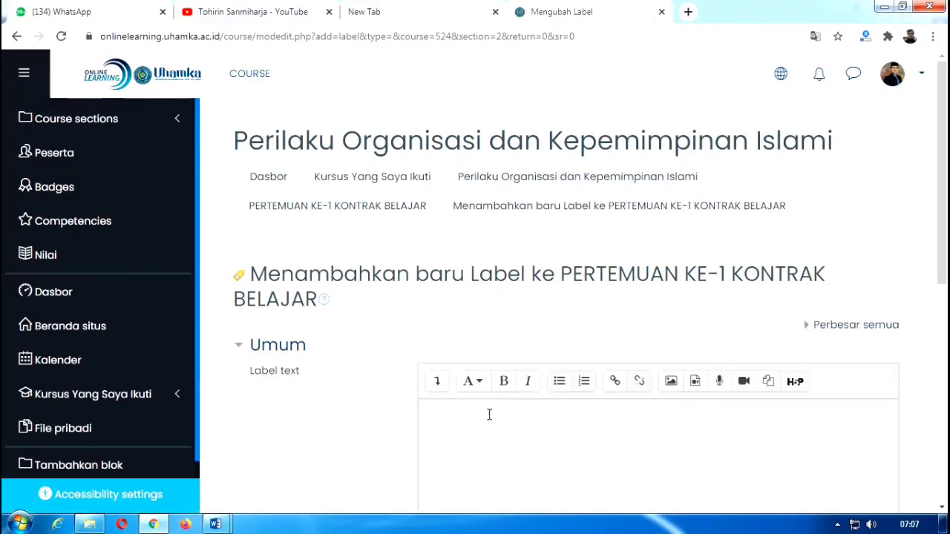
# - Try to open the document Doa Akhir Kuliah from the folder Perkuliahan Genap 2019-2020 in File Explorer
pyautogui.click(89, 525)
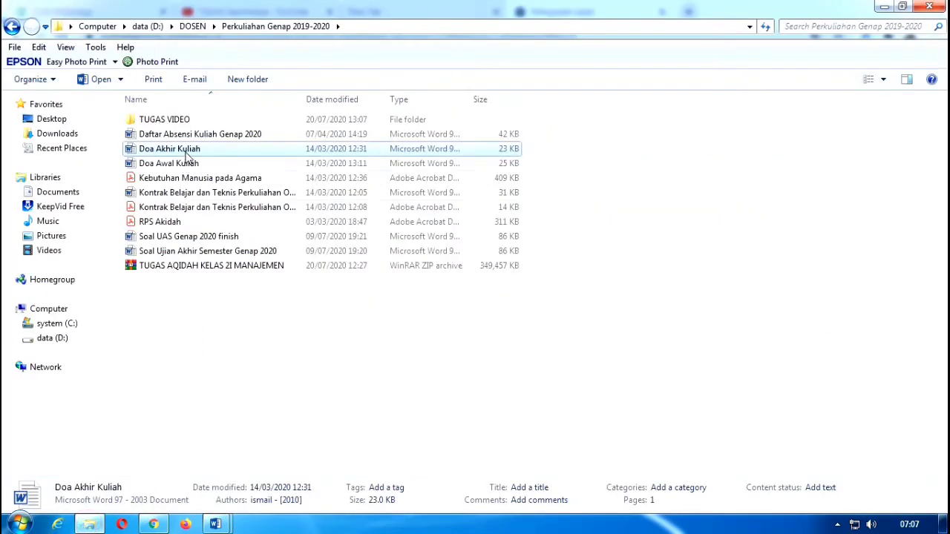
pyautogui.doubleClick(169, 164)
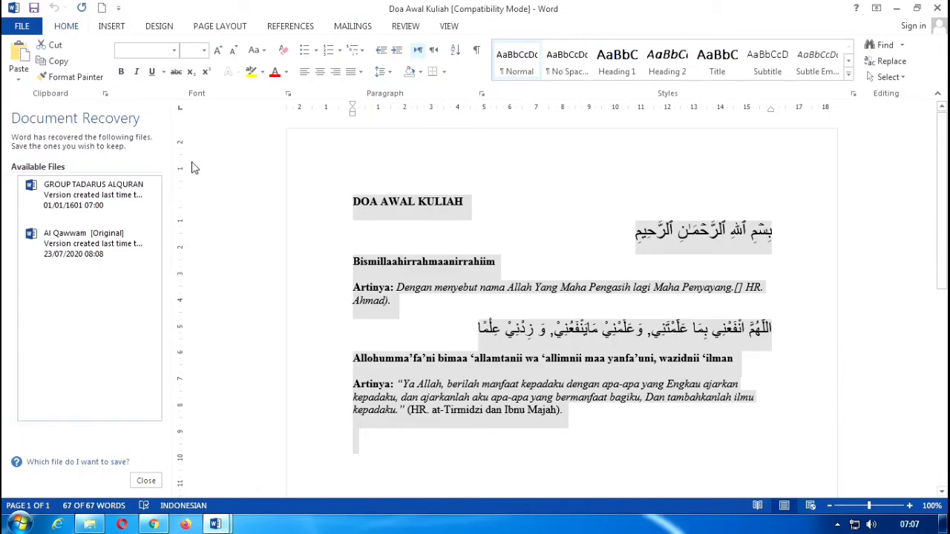
pyautogui.click(99, 524)
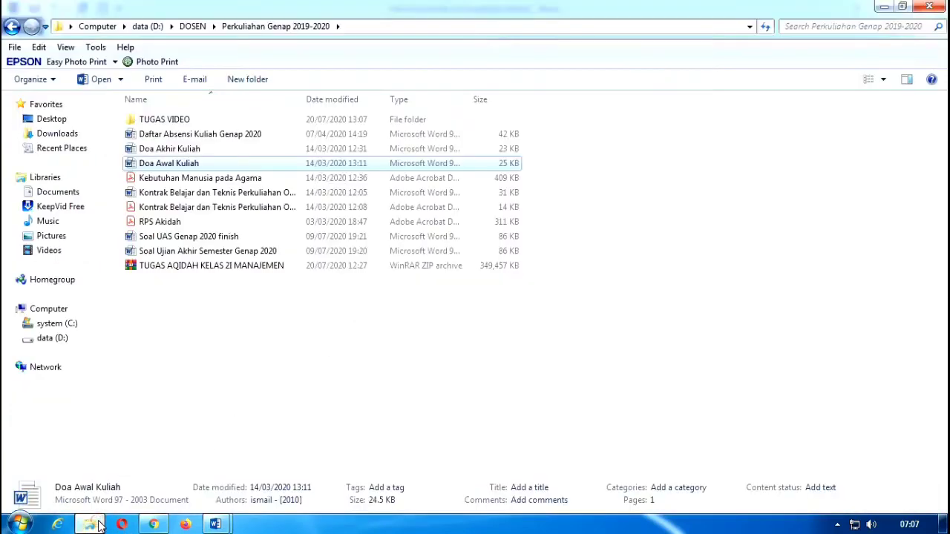
pyautogui.doubleClick(186, 164)
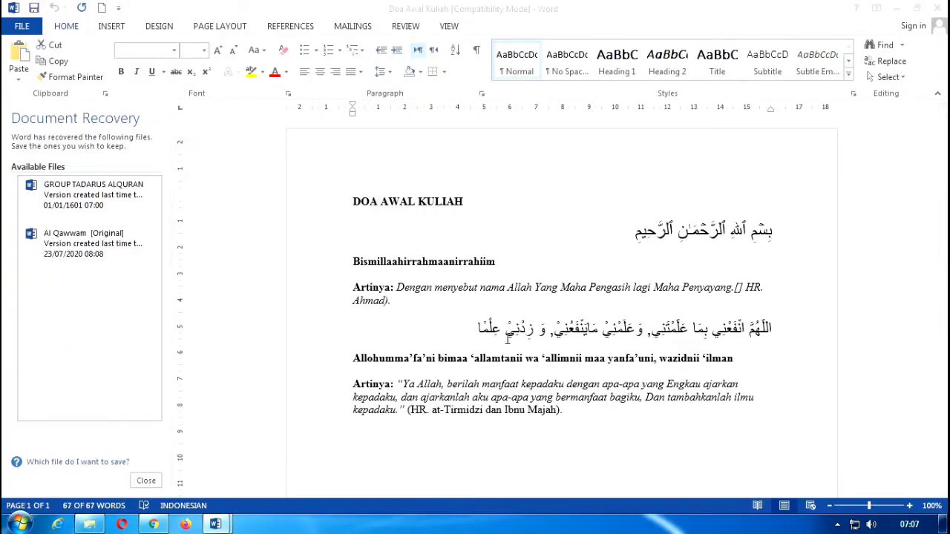
pyautogui.click(90, 524)
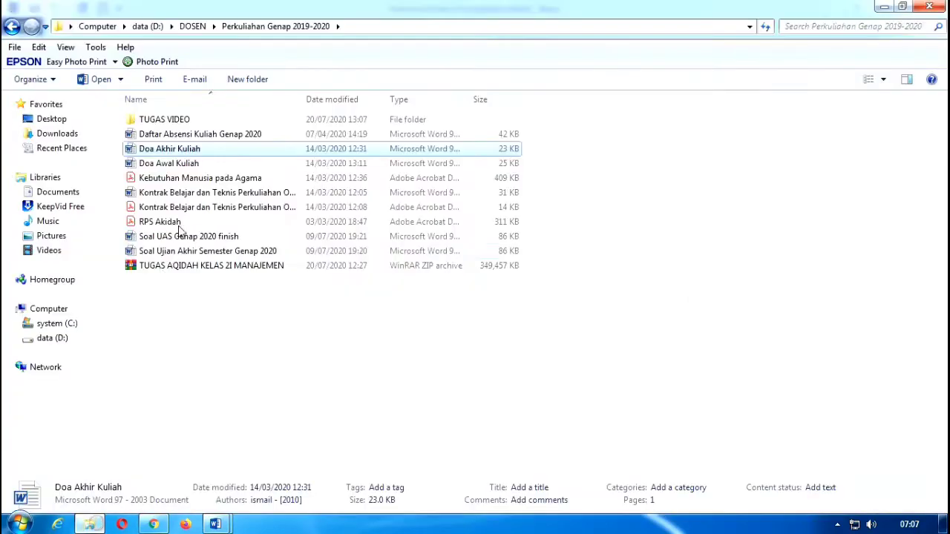
pyautogui.doubleClick(186, 170)
pyautogui.click(477, 260)
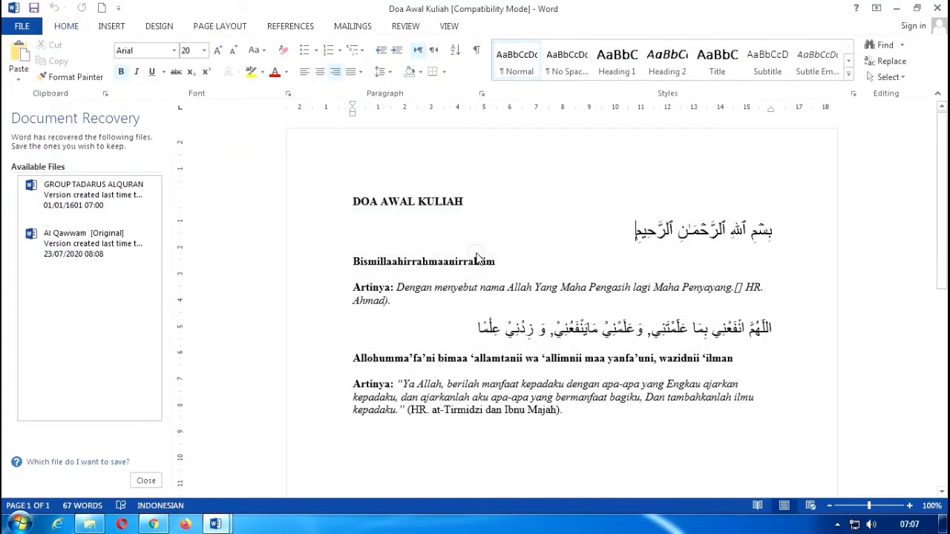
pyautogui.click(91, 525)
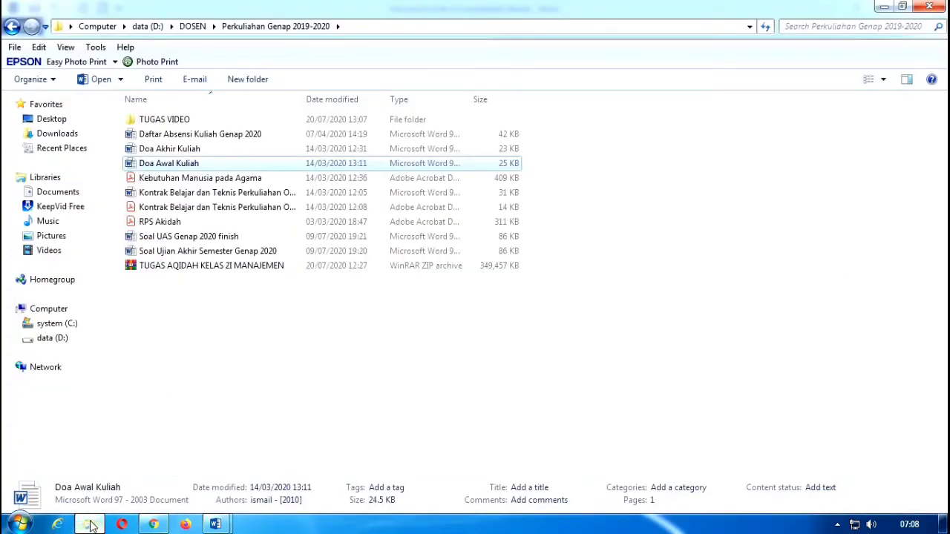
# - Switch to the Word document Doa Awal Kuliah and copy its entire text, including the heading
pyautogui.click(216, 524)
pyautogui.click(148, 445)
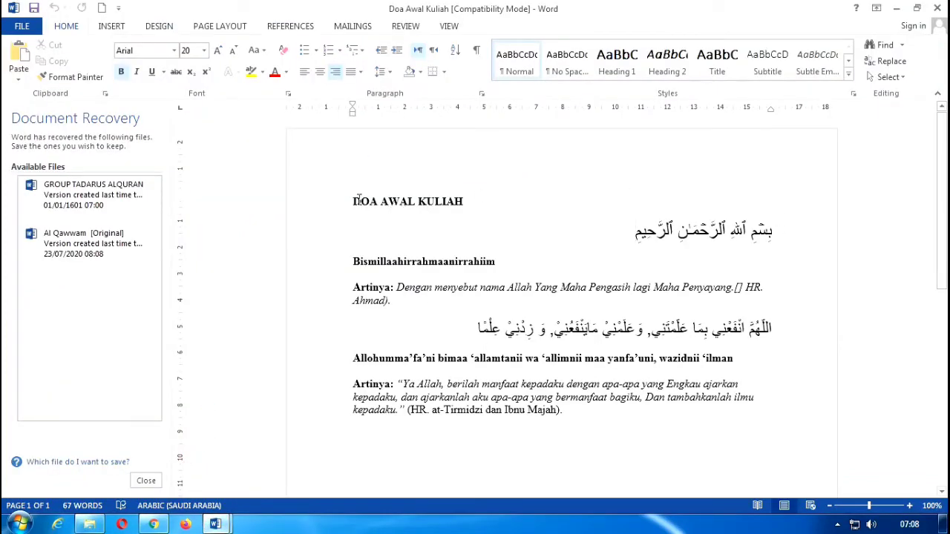
pyautogui.moveTo(353, 201); pyautogui.dragTo(581, 410)
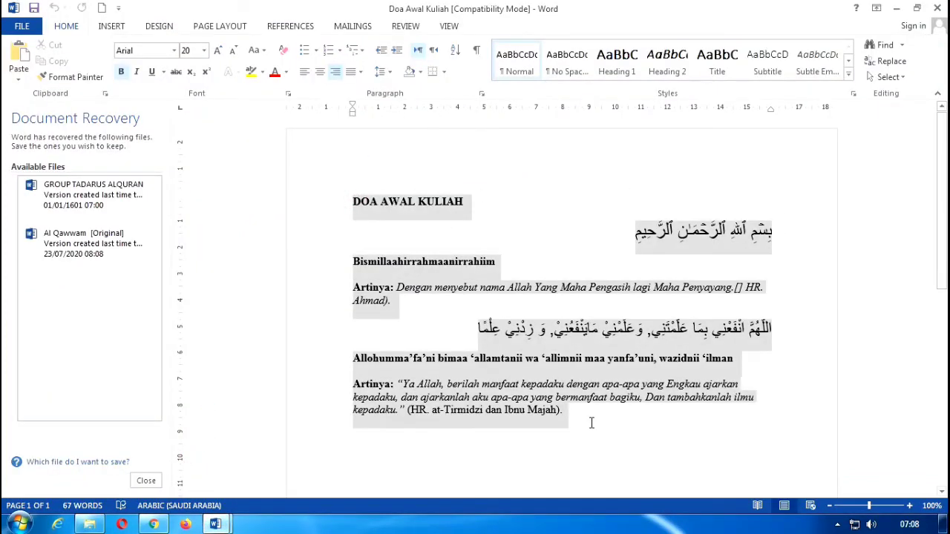
pyautogui.rightClick(420, 207)
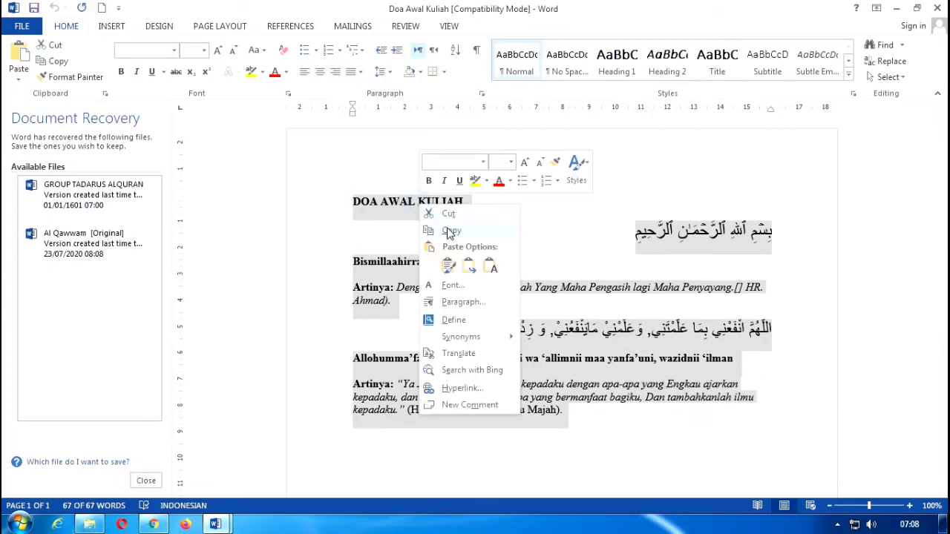
pyautogui.click(387, 200)
pyautogui.click(388, 203)
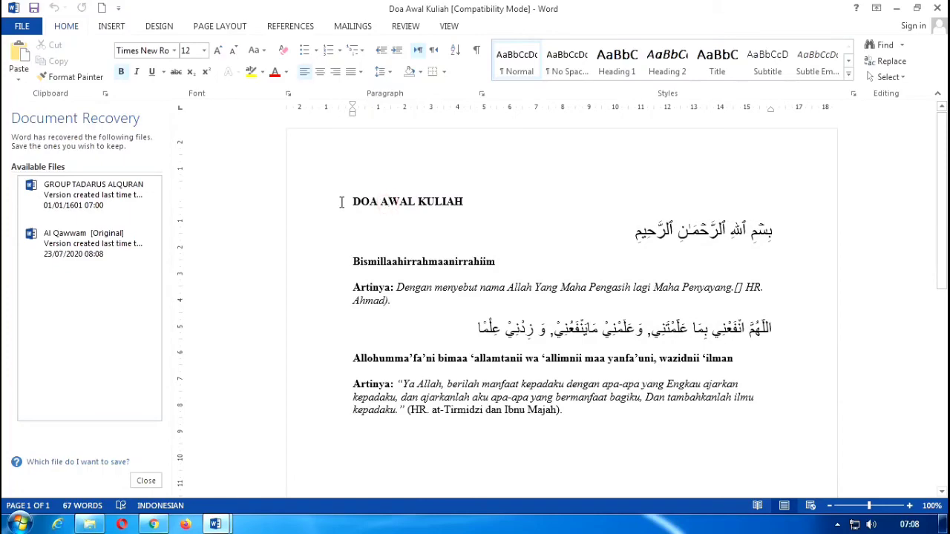
pyautogui.hotkey('ctrl', 'a')
pyautogui.rightClick(401, 291)
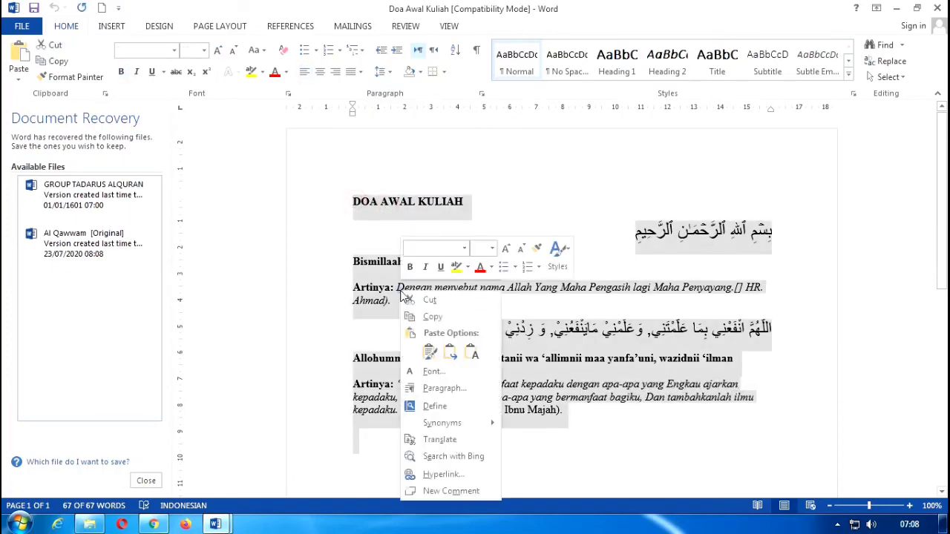
pyautogui.click(430, 317)
# - Back in Chrome, paste the copied prayer into the new label's text and change its heading to DOA AKHIR KULIAH
pyautogui.click(153, 524)
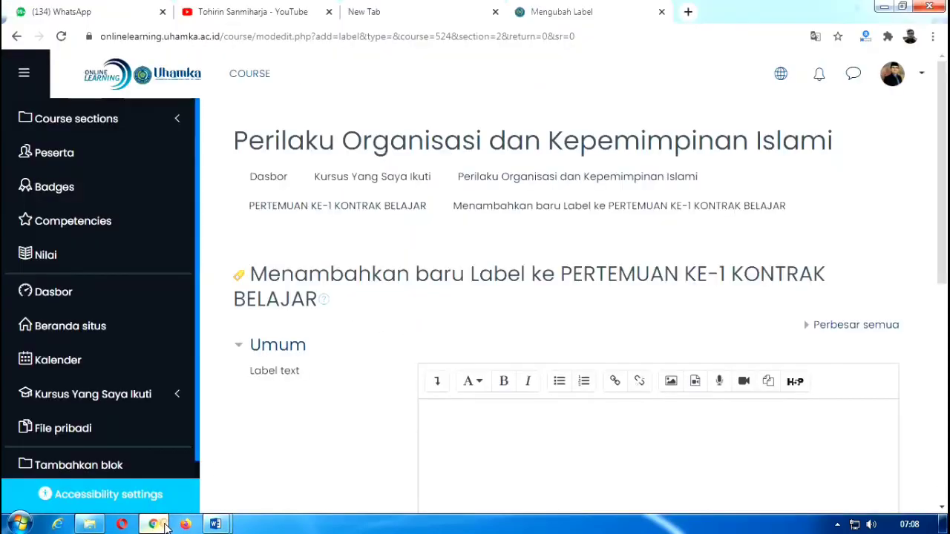
pyautogui.click(430, 432)
pyautogui.rightClick(430, 429)
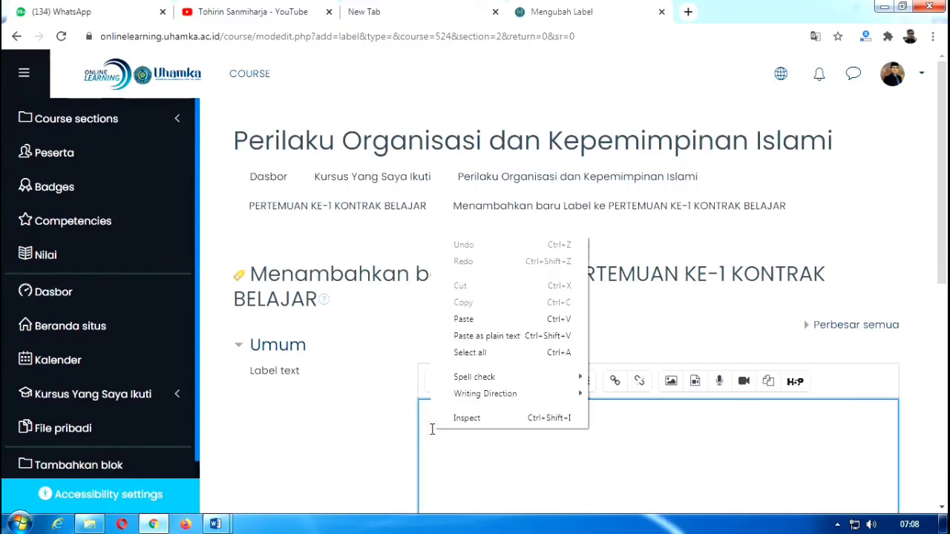
pyautogui.click(465, 319)
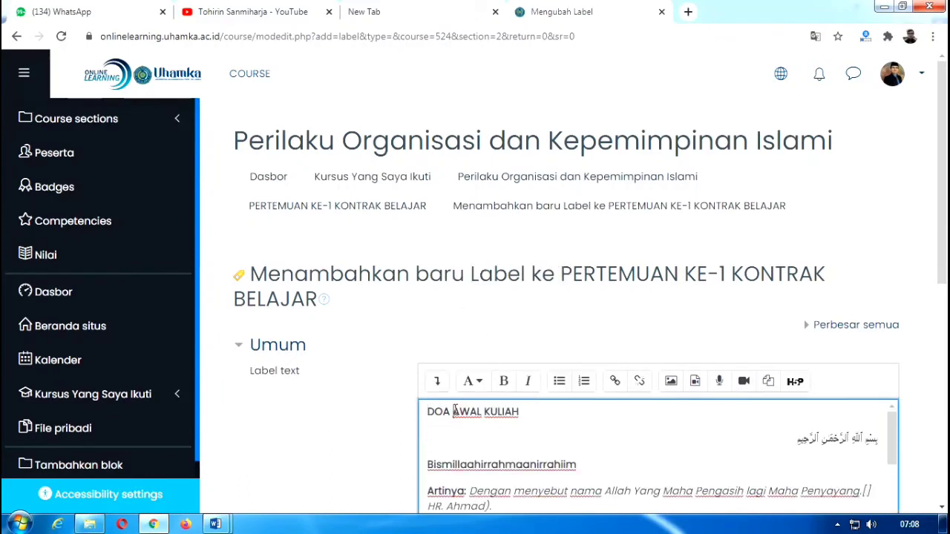
pyautogui.write('AKHIR')
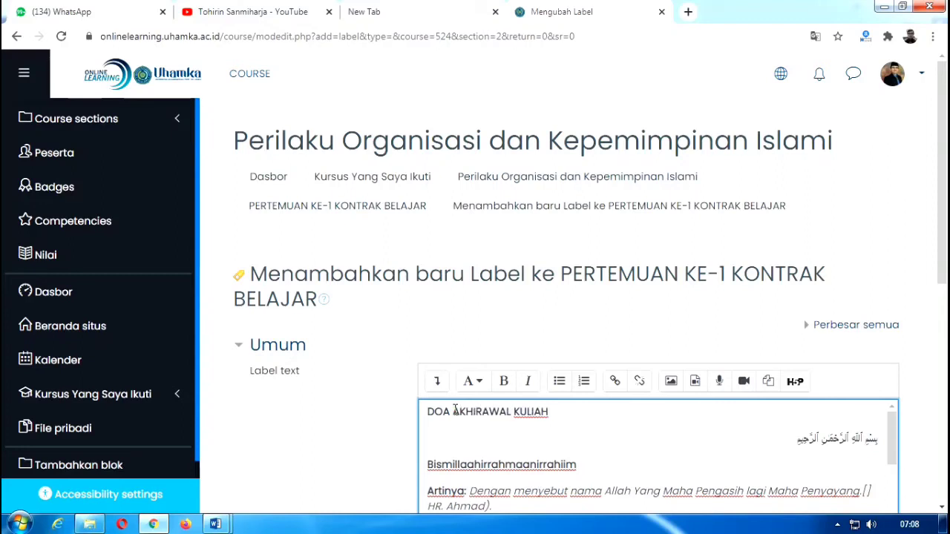
pyautogui.press('Delete')
pyautogui.press('Delete')
pyautogui.press('Delete')
pyautogui.press('Delete')
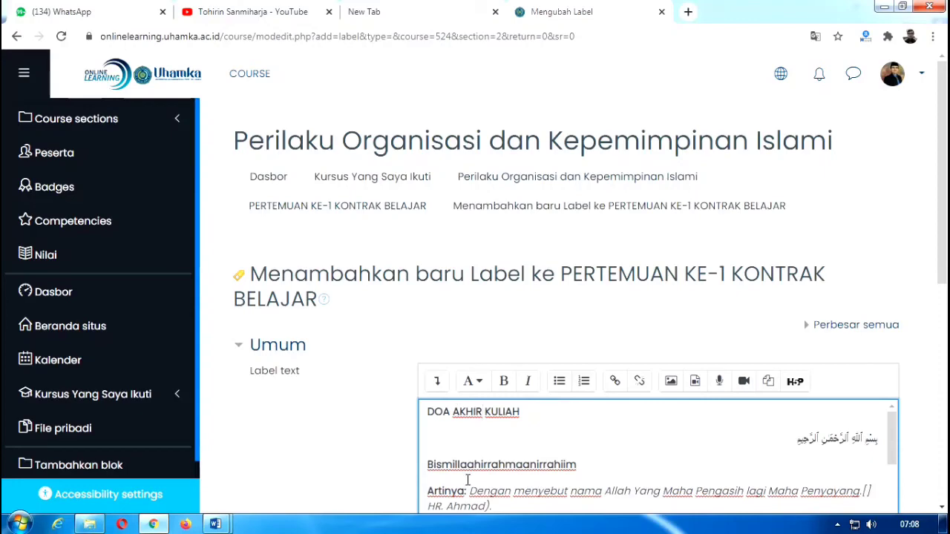
# - Remove the empty lines after the prayer's last sentence and save the label to the course page
pyautogui.scroll(-2, 675, 427)
pyautogui.scroll(1, 715, 419)
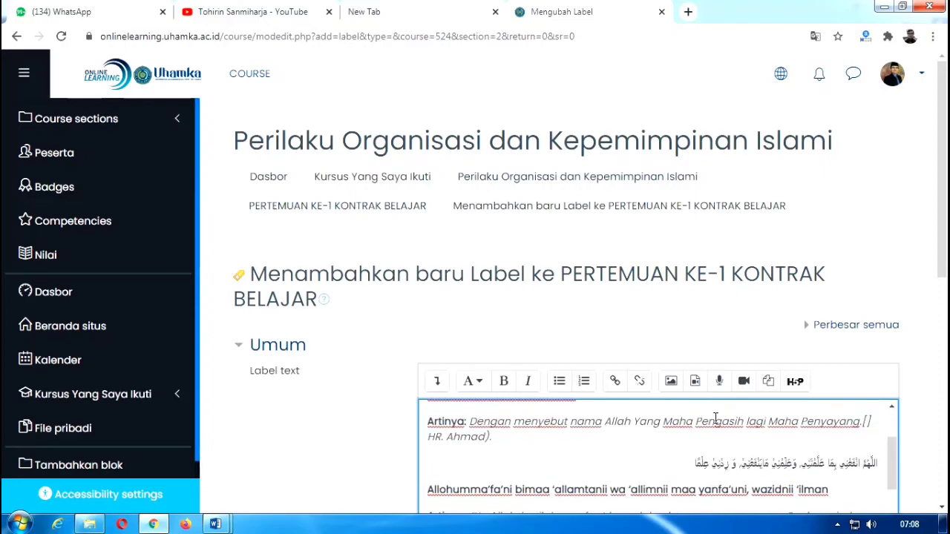
pyautogui.scroll(-2, 716, 421)
pyautogui.scroll(-2, 670, 483)
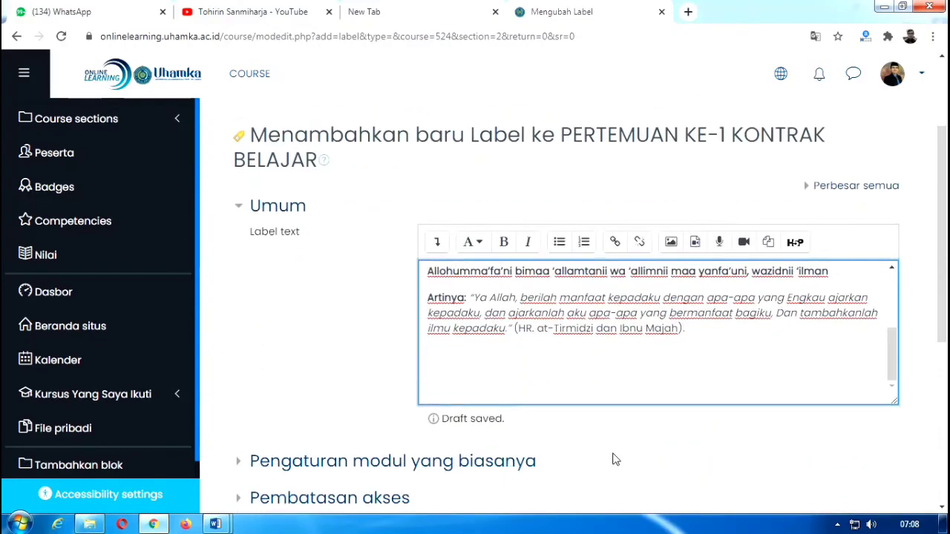
pyautogui.click(515, 381)
pyautogui.scroll(1, 515, 382)
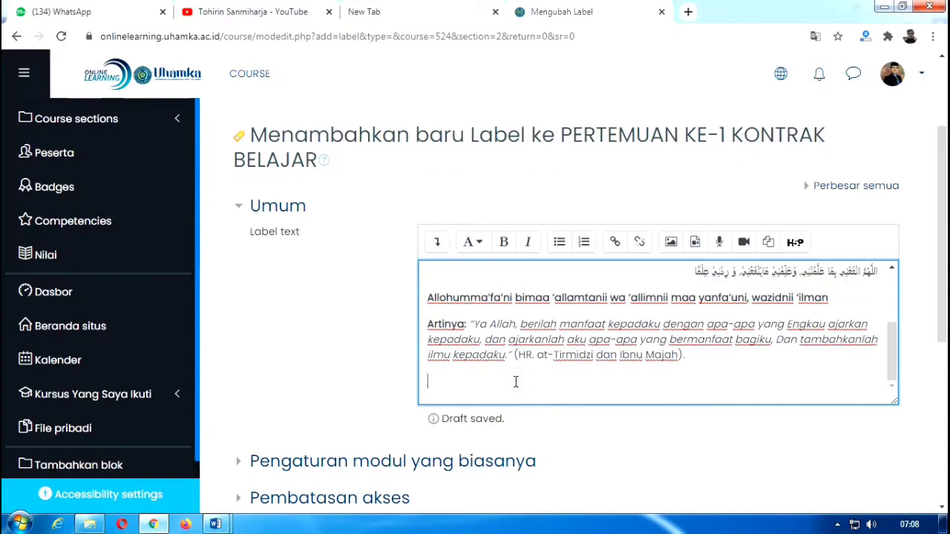
pyautogui.scroll(1, 516, 381)
pyautogui.scroll(-3, 492, 369)
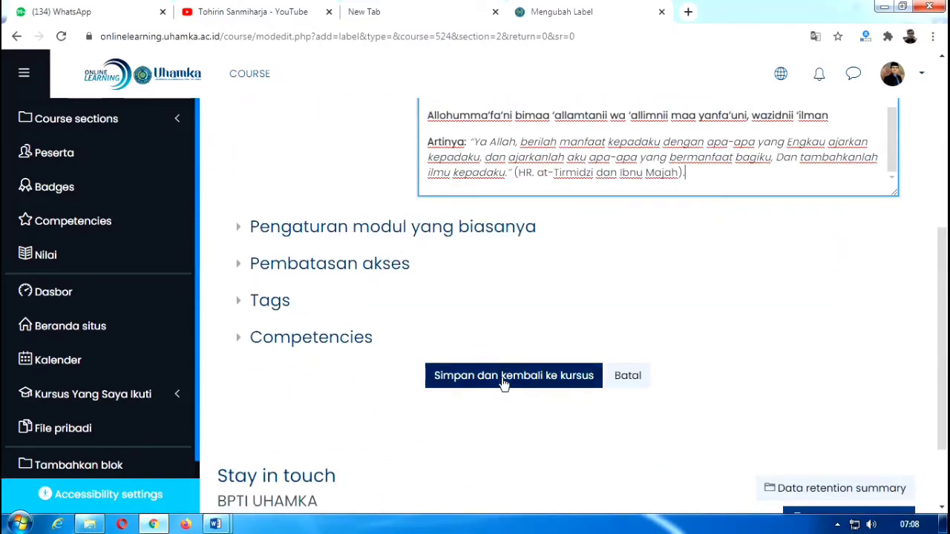
pyautogui.click(504, 379)
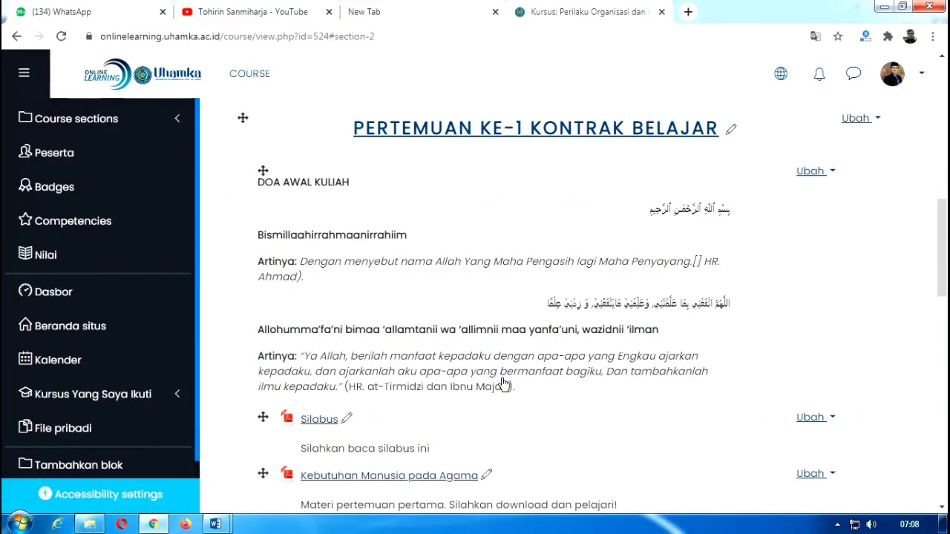
# - Review the section PERTEMUAN KE-1 KONTRAK BELAJAR from opening to closing prayer and open its chooser for adding activities or resources
pyautogui.scroll(-5, 503, 384)
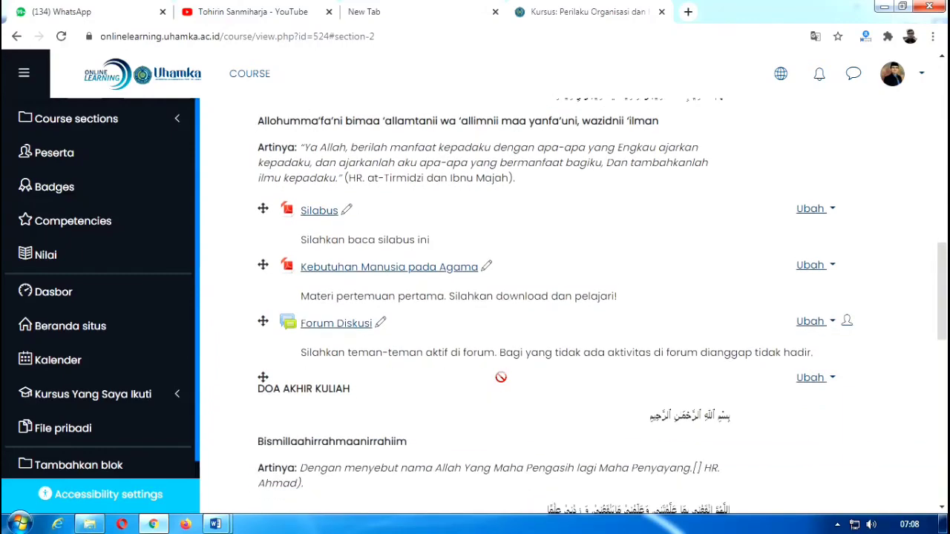
pyautogui.scroll(4, 501, 377)
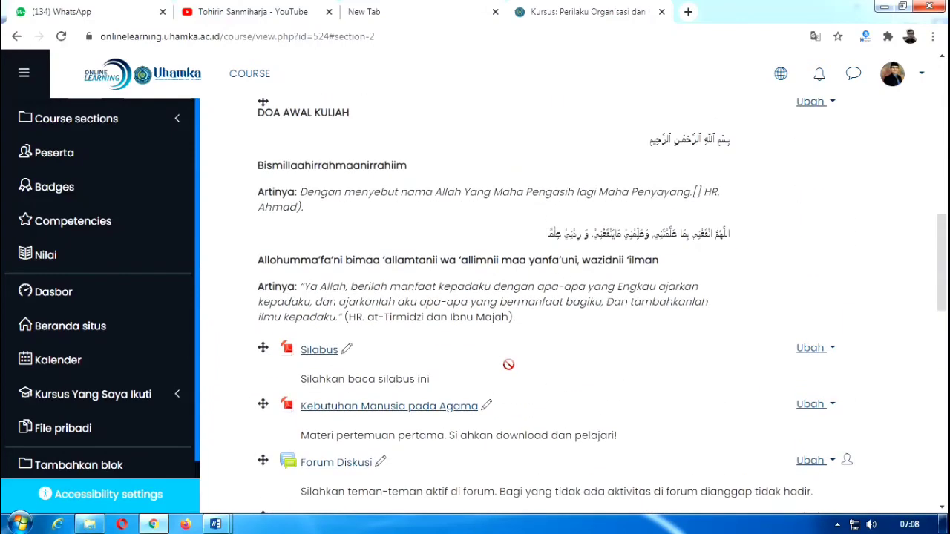
pyautogui.scroll(1, 520, 341)
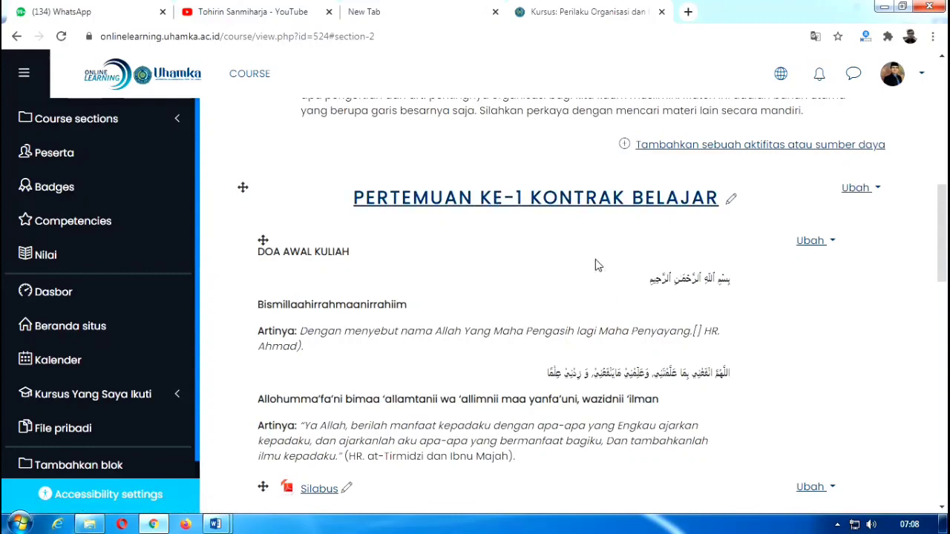
pyautogui.scroll(-2, 558, 276)
pyautogui.scroll(-2, 532, 283)
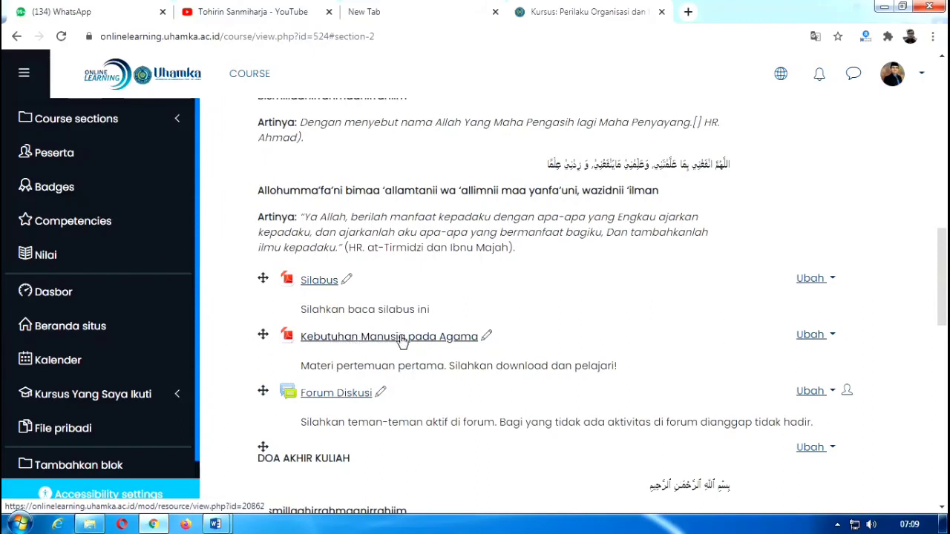
pyautogui.scroll(-1, 401, 339)
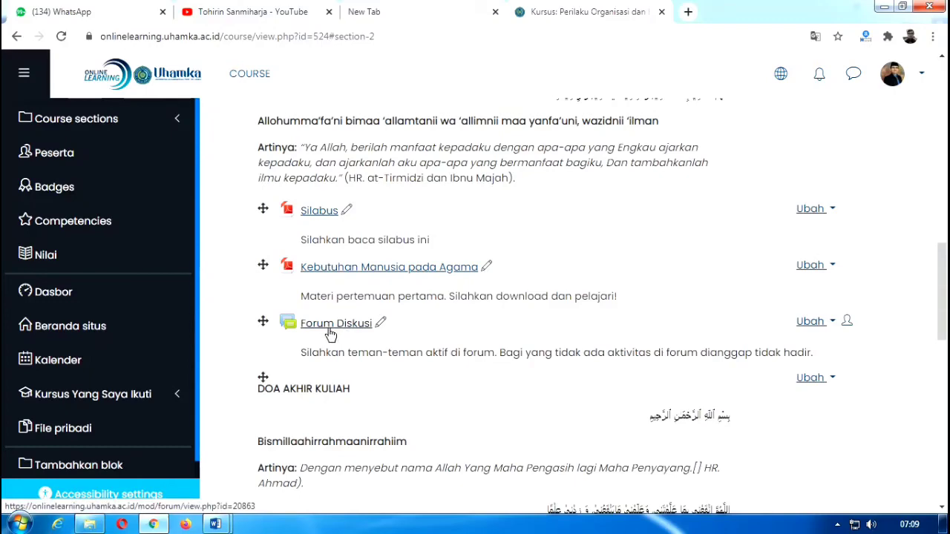
pyautogui.scroll(-4, 330, 335)
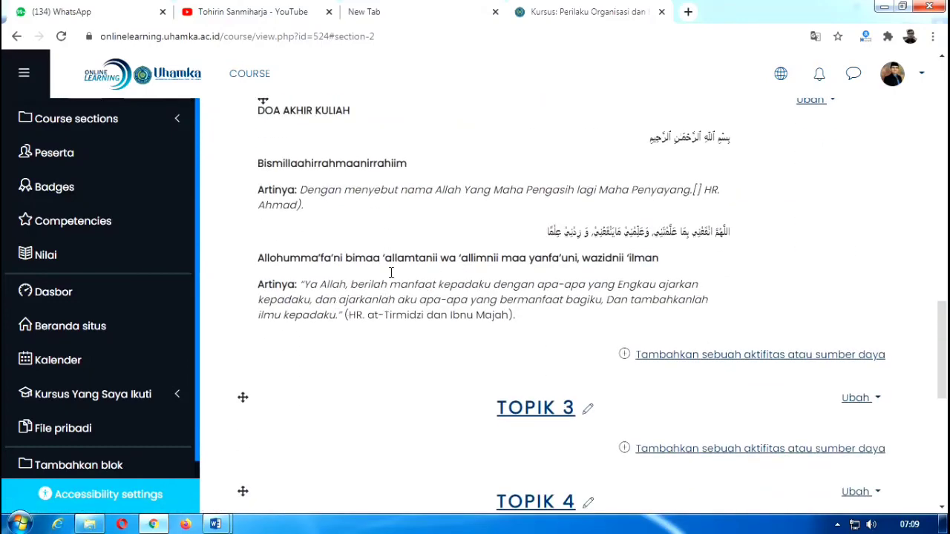
pyautogui.scroll(3, 393, 282)
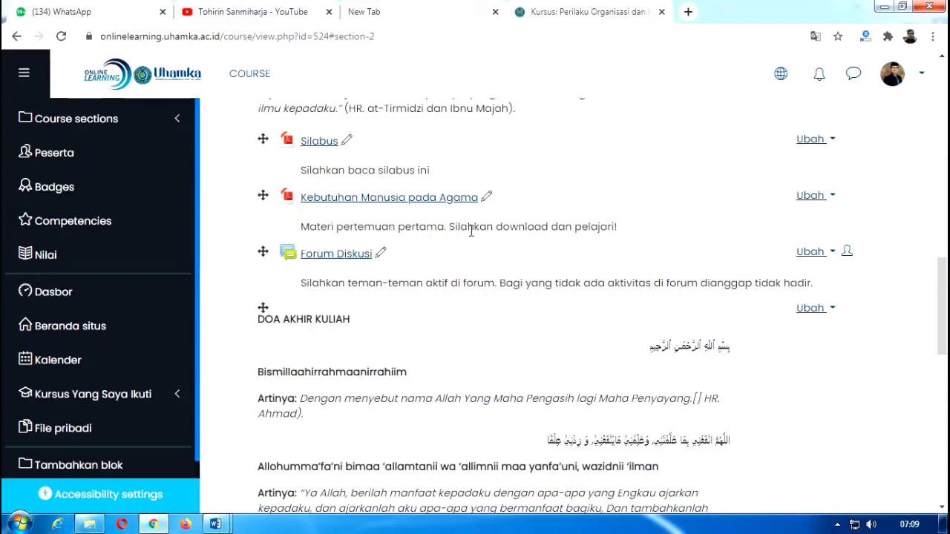
pyautogui.scroll(-4, 478, 244)
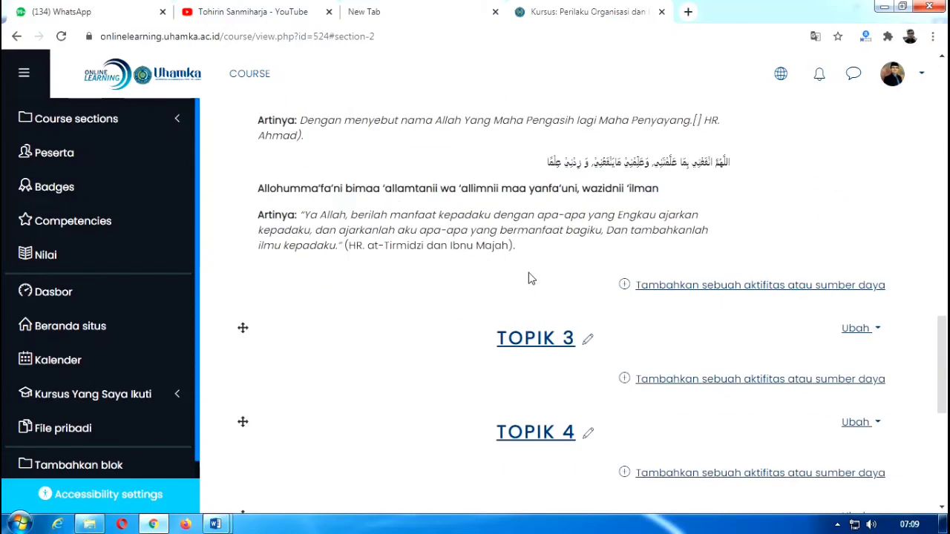
pyautogui.click(664, 286)
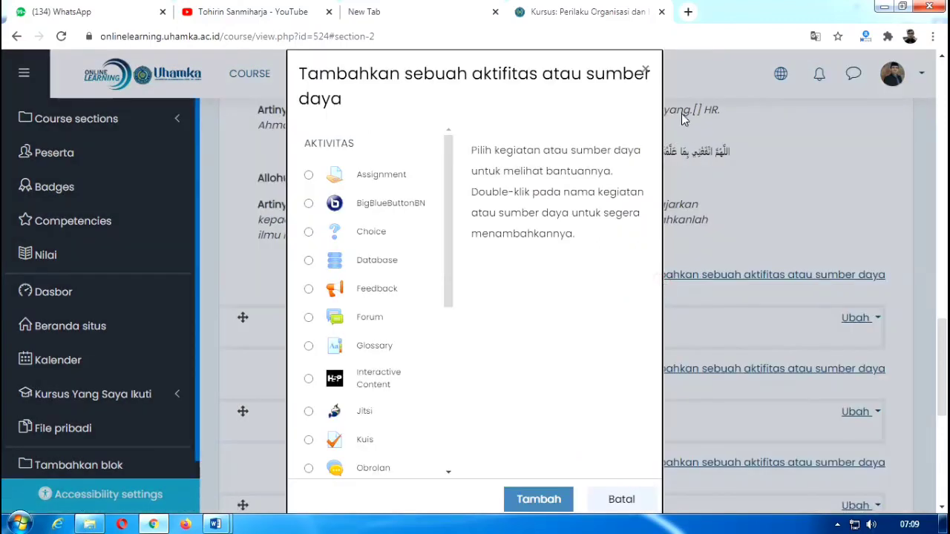
pyautogui.click(689, 13)
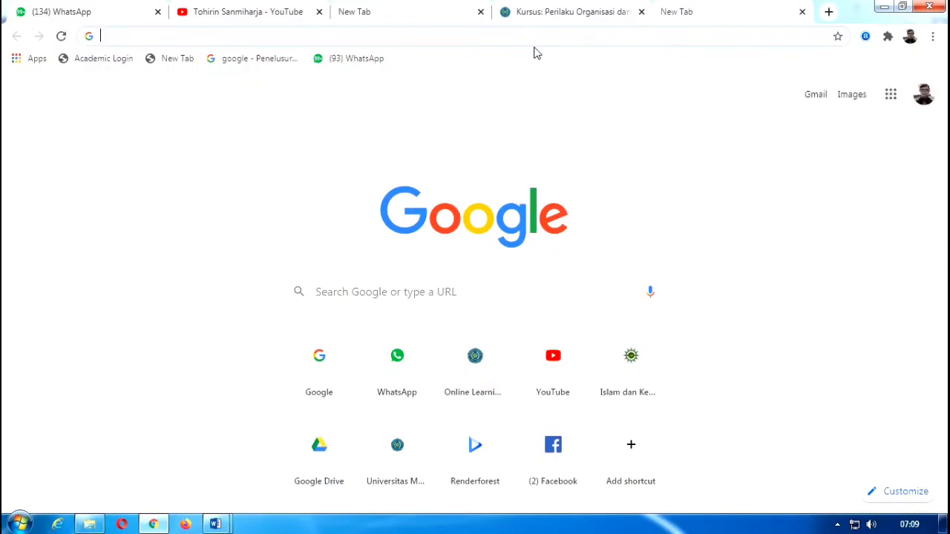
pyautogui.write('YOU')
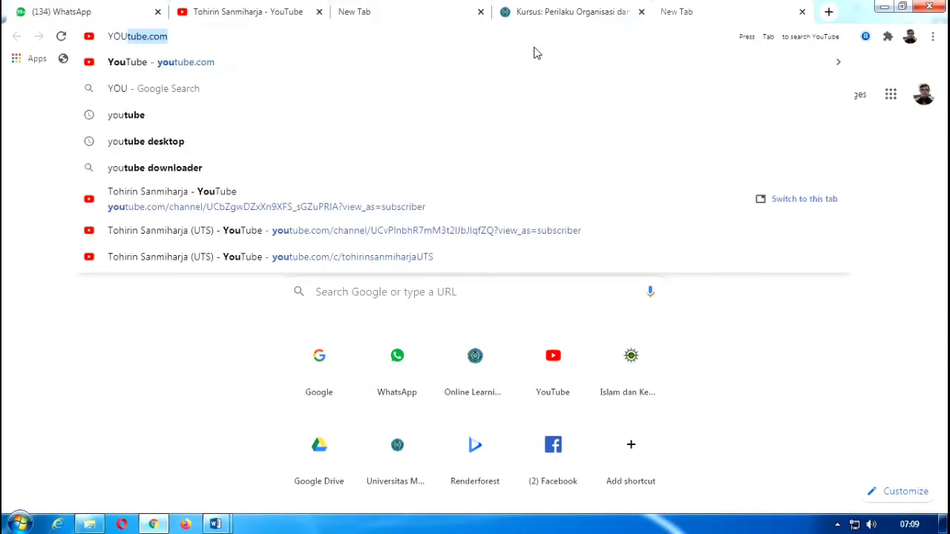
pyautogui.press('BackSpace')
pyautogui.press('BackSpace')
pyautogui.press('BackSpace')
pyautogui.press('BackSpace')
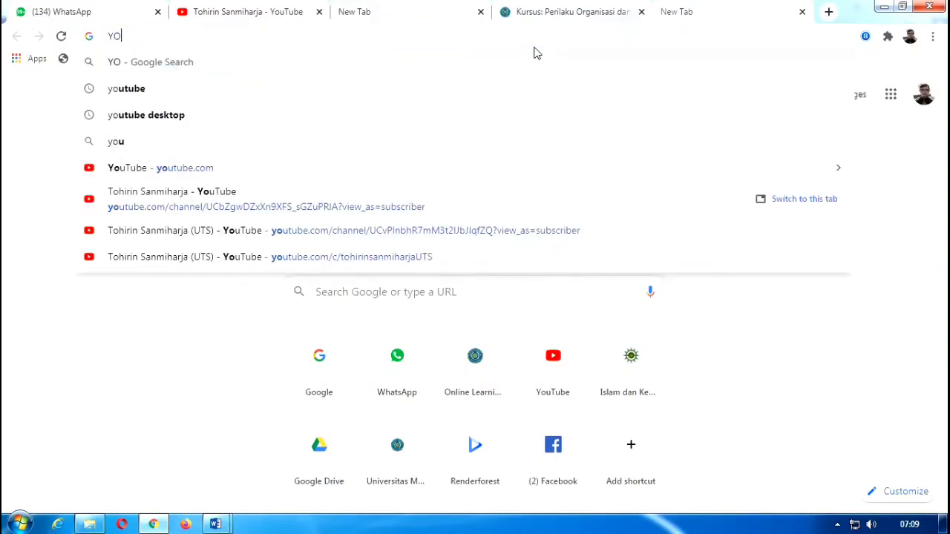
# - Switch to the already open YouTube channel page in the browser
pyautogui.click(255, 18)
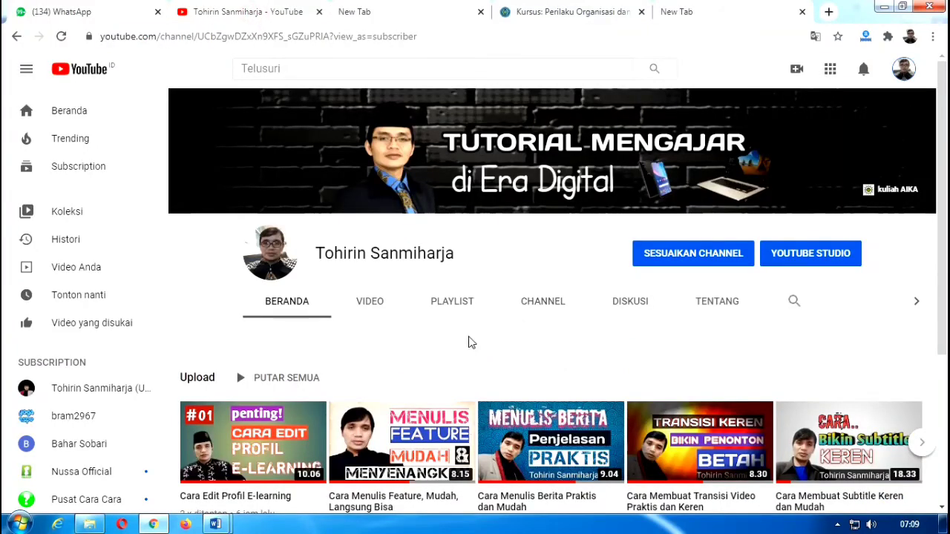
# - Open the channel's video "Cara Menulis Berita Praktis dan Mudah", jump back to near its beginning and pause it
pyautogui.scroll(-1, 468, 339)
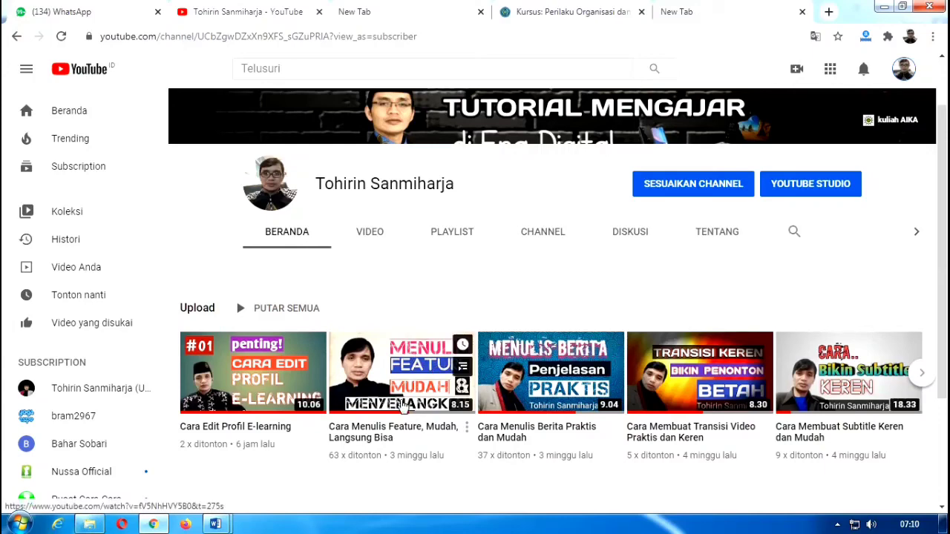
pyautogui.scroll(-1, 408, 401)
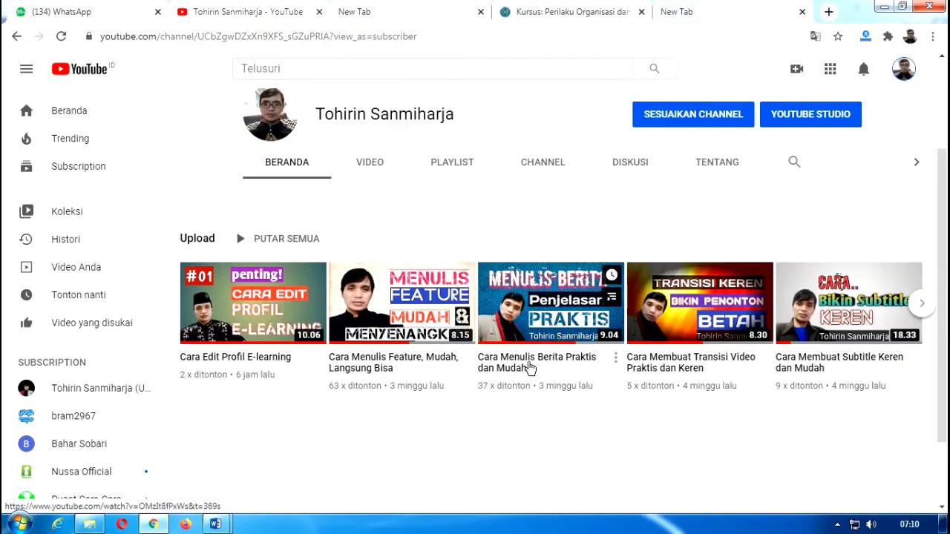
pyautogui.click(529, 368)
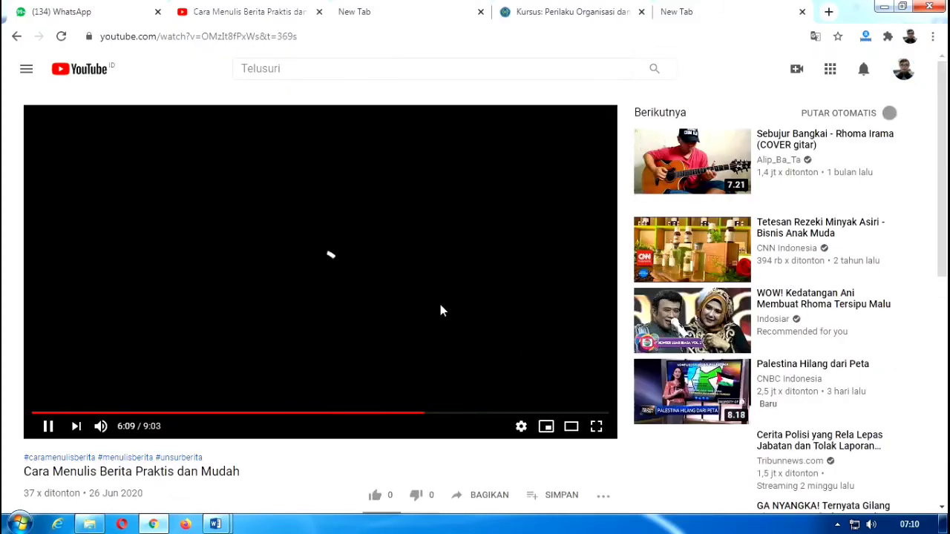
pyautogui.click(44, 413)
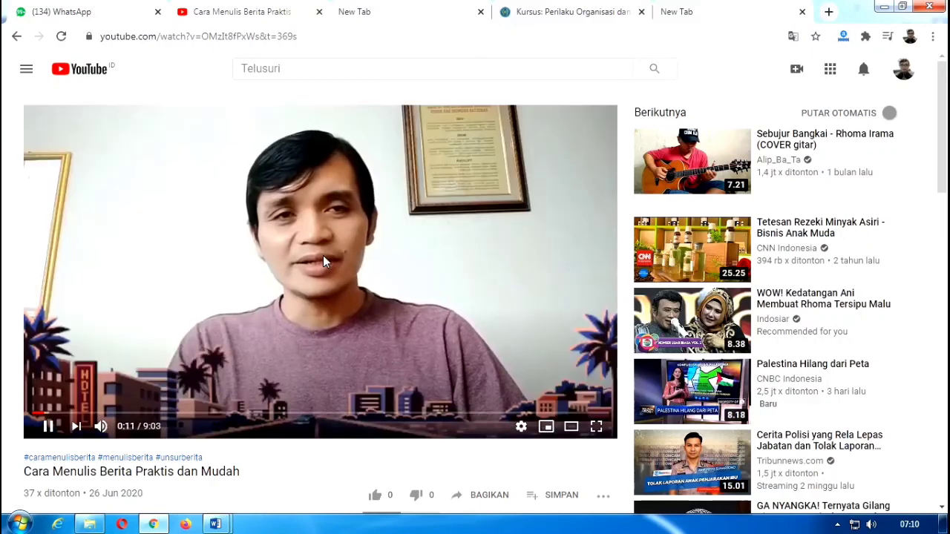
pyautogui.click(323, 256)
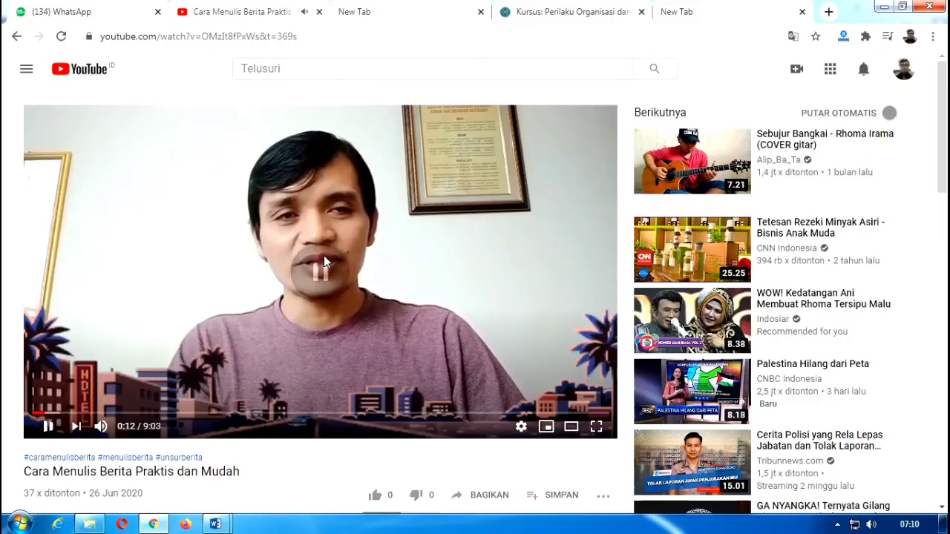
# - Copy the full web address of the paused video
pyautogui.click(213, 35)
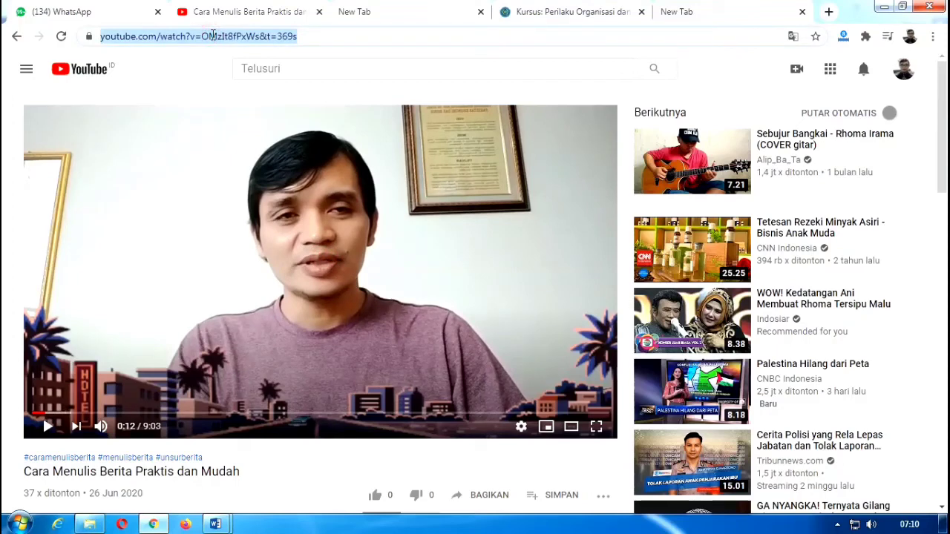
pyautogui.rightClick(213, 35)
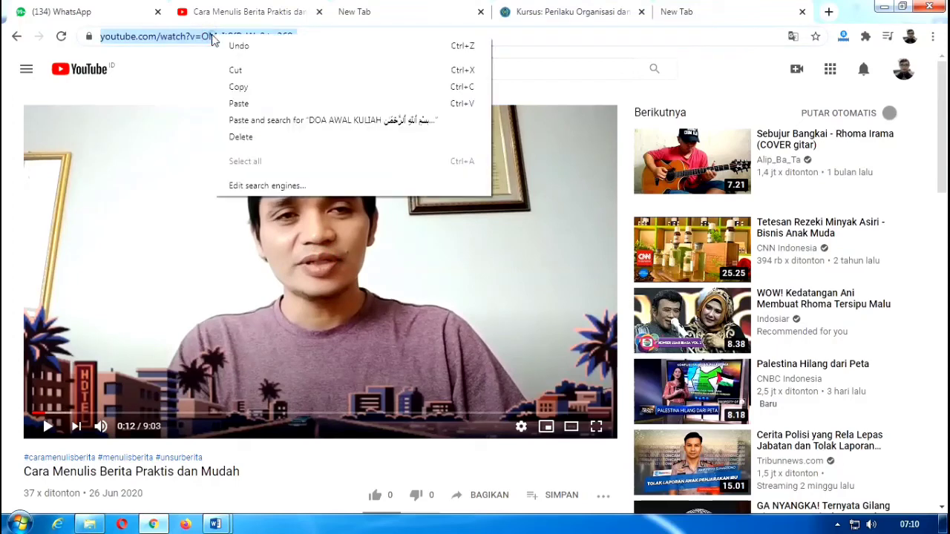
pyautogui.click(239, 88)
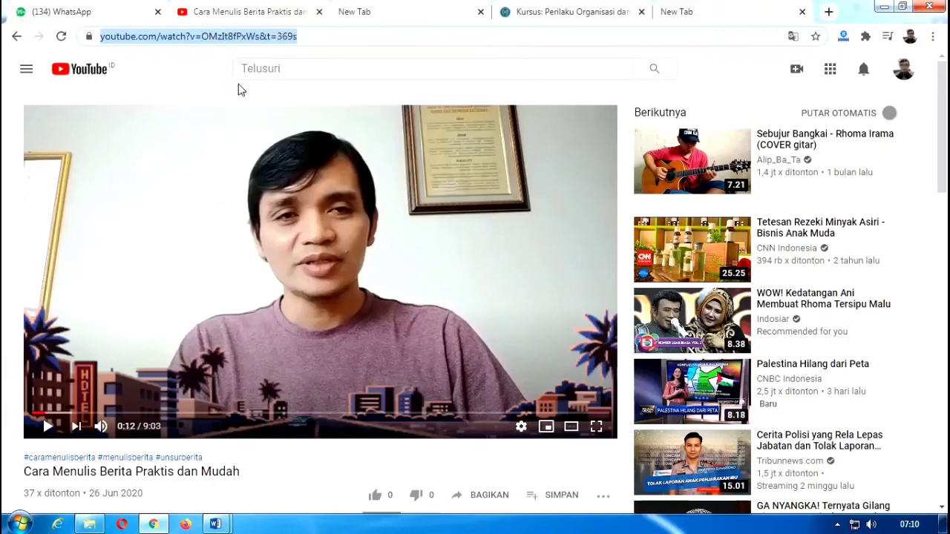
# - Return to the course page and add a URL resource to the section PERTEMUAN KE-1 KONTRAK BELAJAR
pyautogui.click(544, 16)
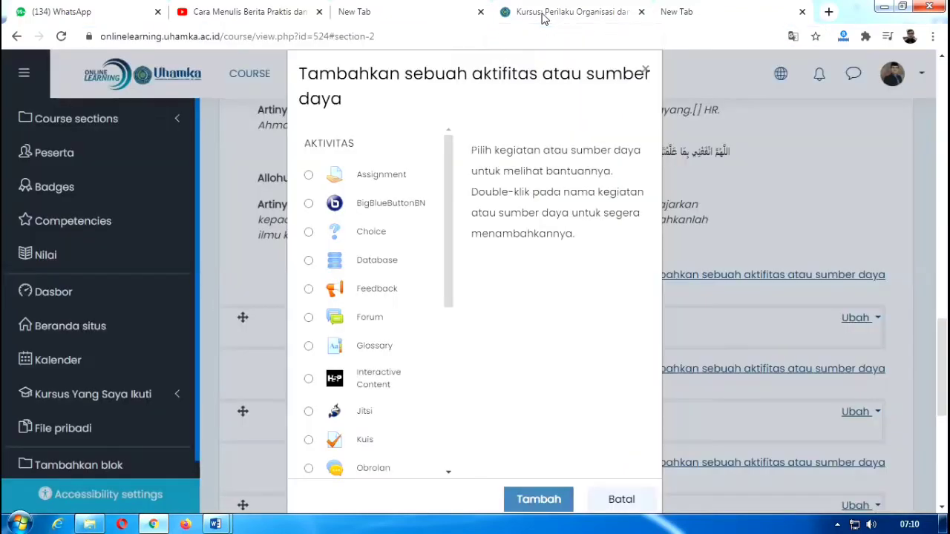
pyautogui.moveTo(450, 224); pyautogui.dragTo(436, 425)
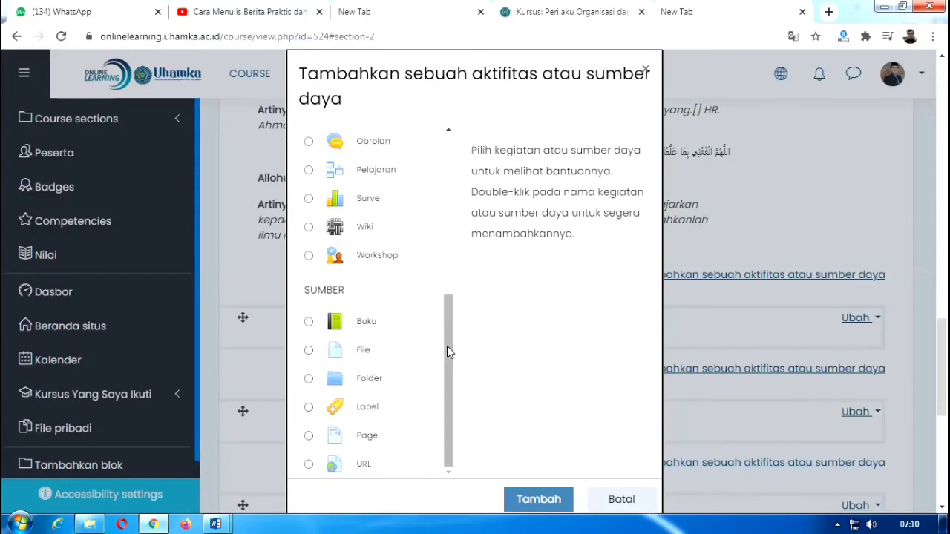
pyautogui.click(365, 466)
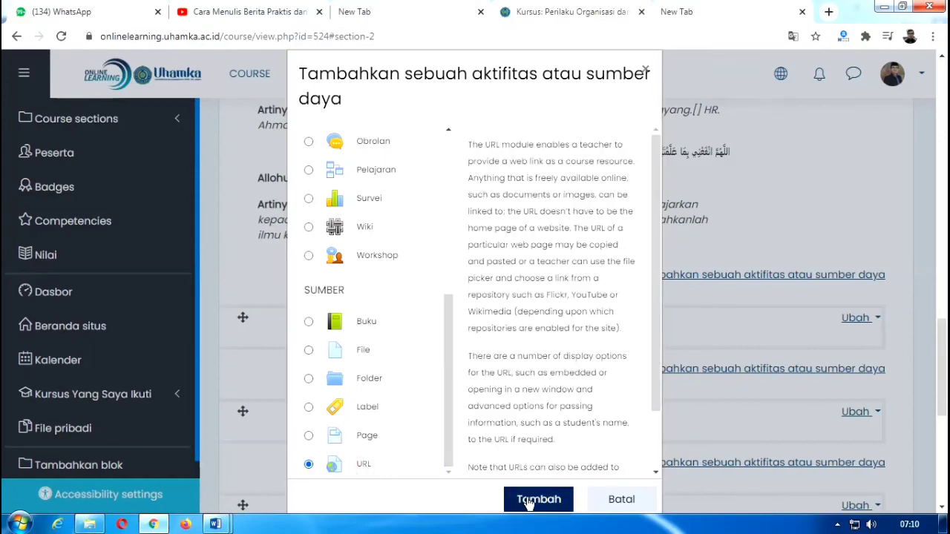
pyautogui.click(525, 502)
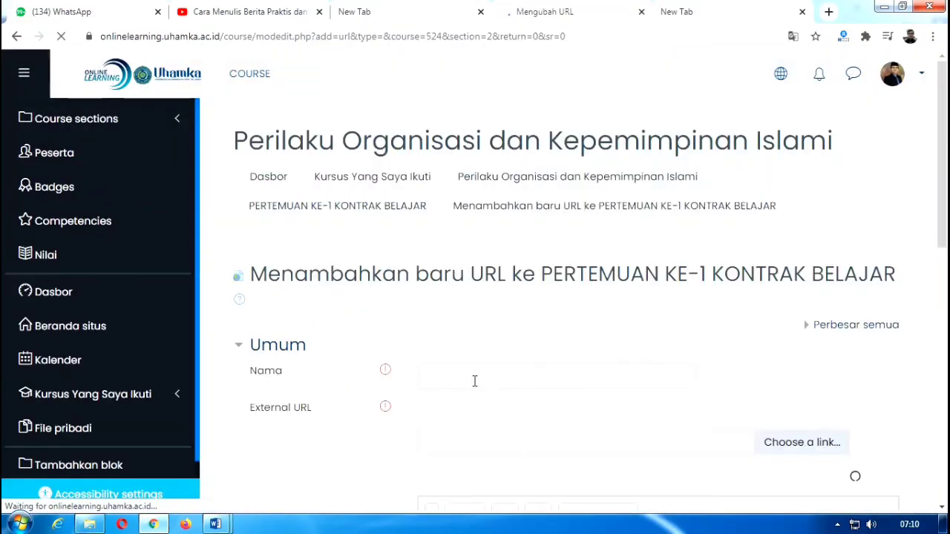
# - Name the new URL resource "Kebutuhan Manusia pada Agama"
pyautogui.click(468, 376)
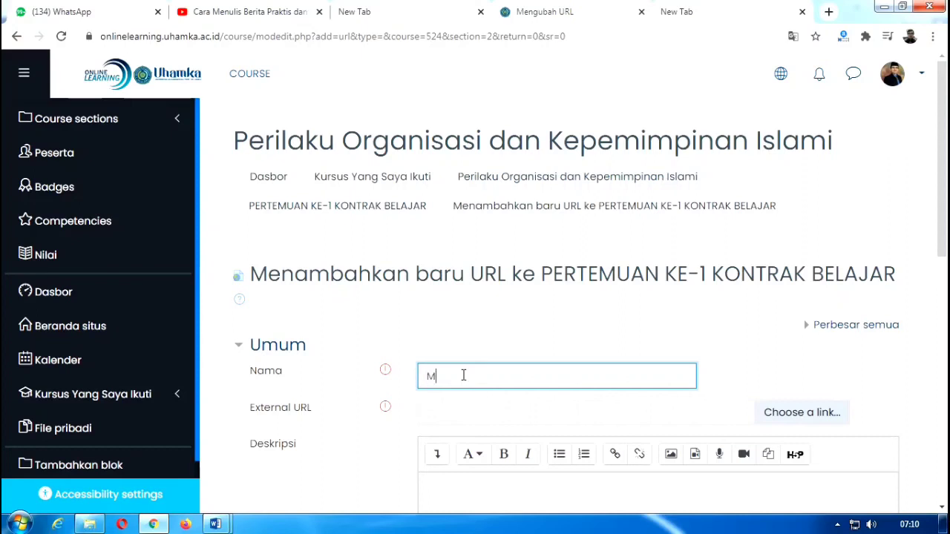
pyautogui.write('Manusia dan Kebu')
pyautogui.press('BackSpace')
pyautogui.press('BackSpace')
pyautogui.press('BackSpace')
pyautogui.press('BackSpace')
pyautogui.press('BackSpace')
pyautogui.press('BackSpace')
pyautogui.press('BackSpace')
pyautogui.press('BackSpace')
pyautogui.press('BackSpace')
pyautogui.press('BackSpace')
pyautogui.press('BackSpace')
pyautogui.press('BackSpace')
pyautogui.press('BackSpace')
pyautogui.write('Kebutuhan Manusia pada Agama')
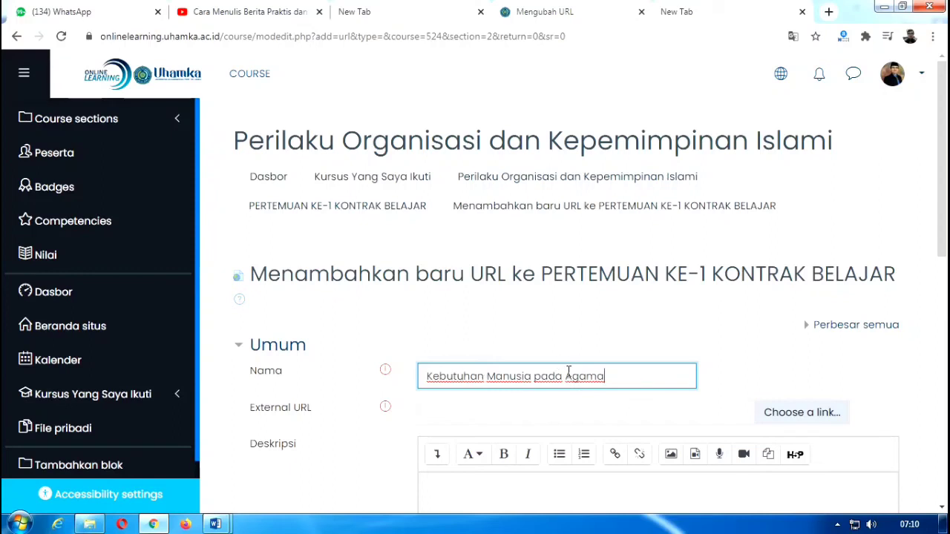
# - Paste the copied YouTube video address as the resource's external URL
pyautogui.click(528, 412)
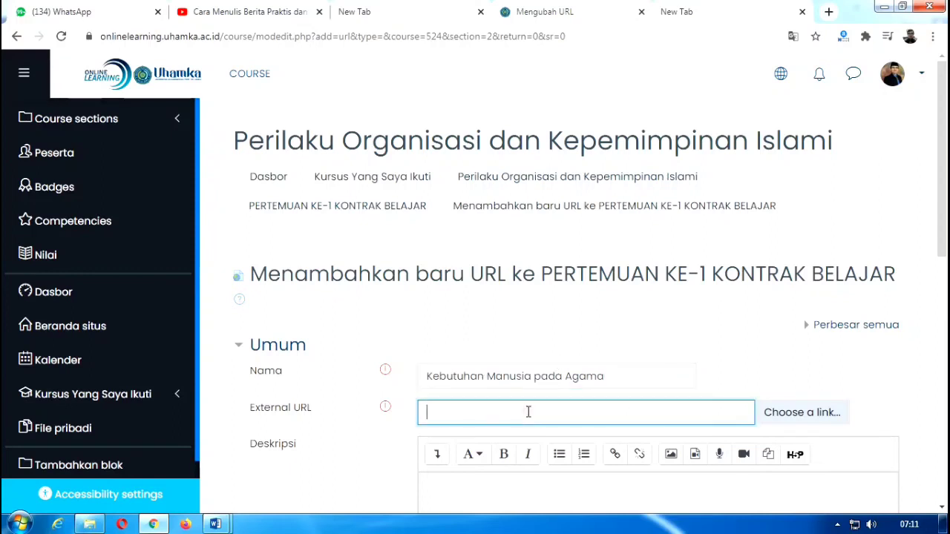
pyautogui.scroll(-1, 443, 415)
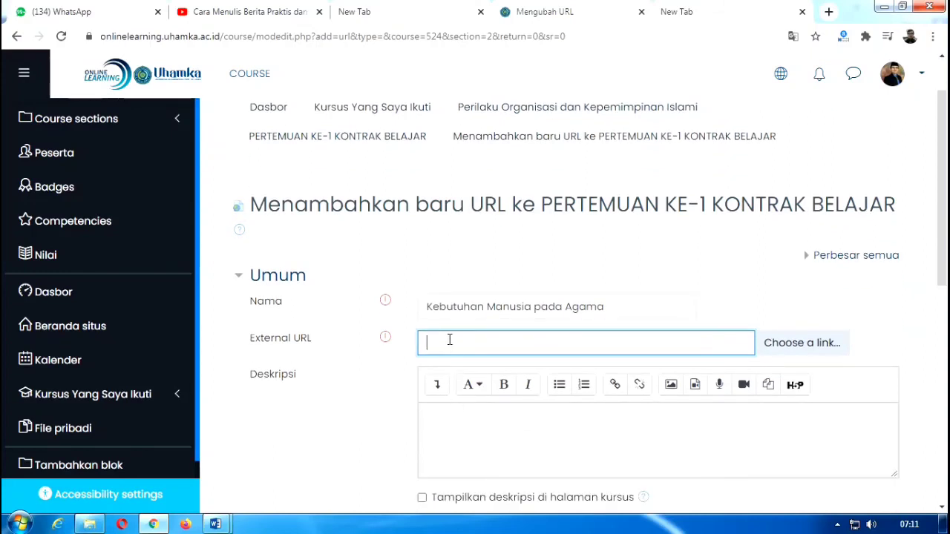
pyautogui.rightClick(449, 340)
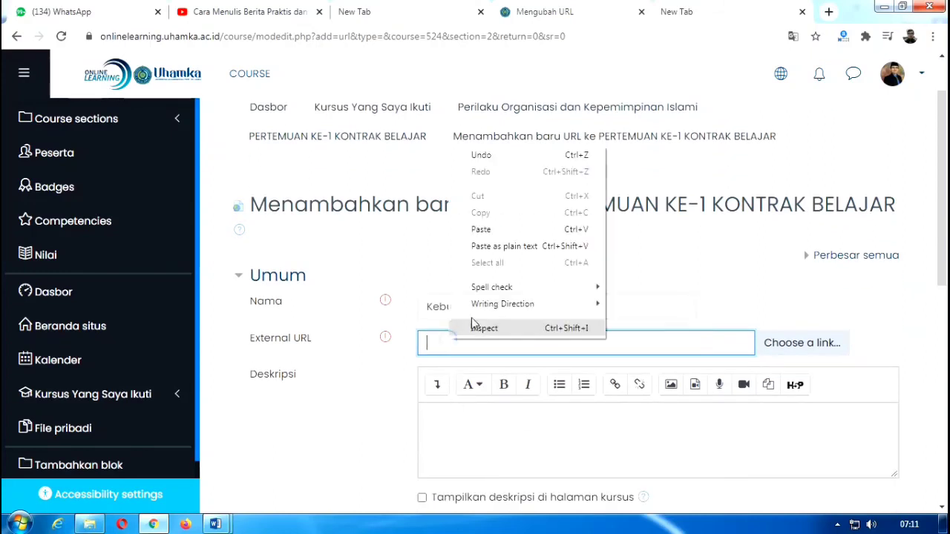
pyautogui.click(486, 231)
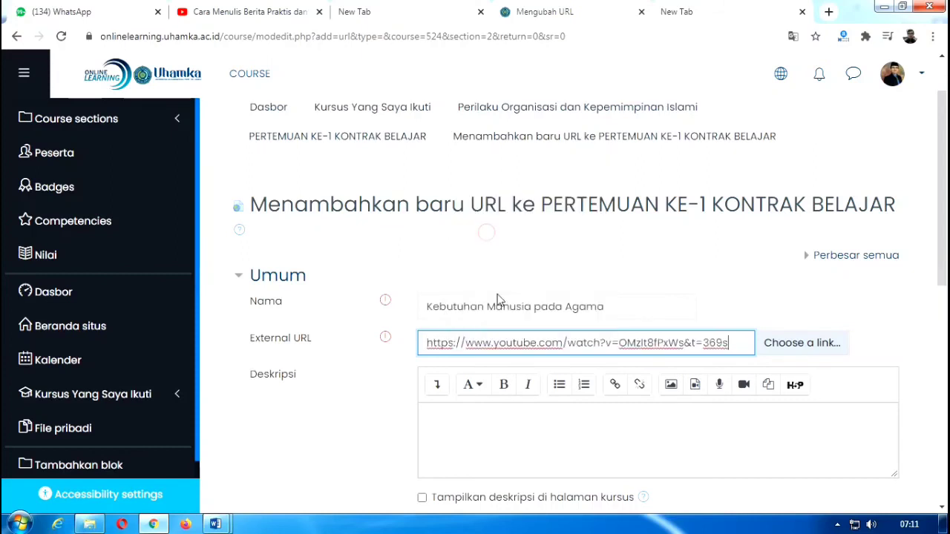
# - Add the description "Silahkan tonton video ini ya...", displayed on the course page, and save the URL resource back to the course
pyautogui.scroll(-1, 634, 362)
pyautogui.click(617, 362)
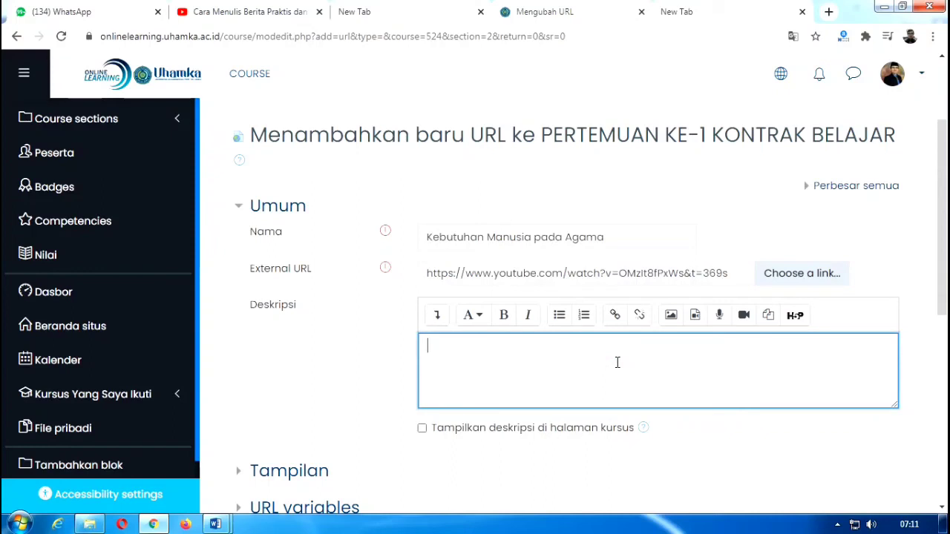
pyautogui.write('Silahkan tonton ')
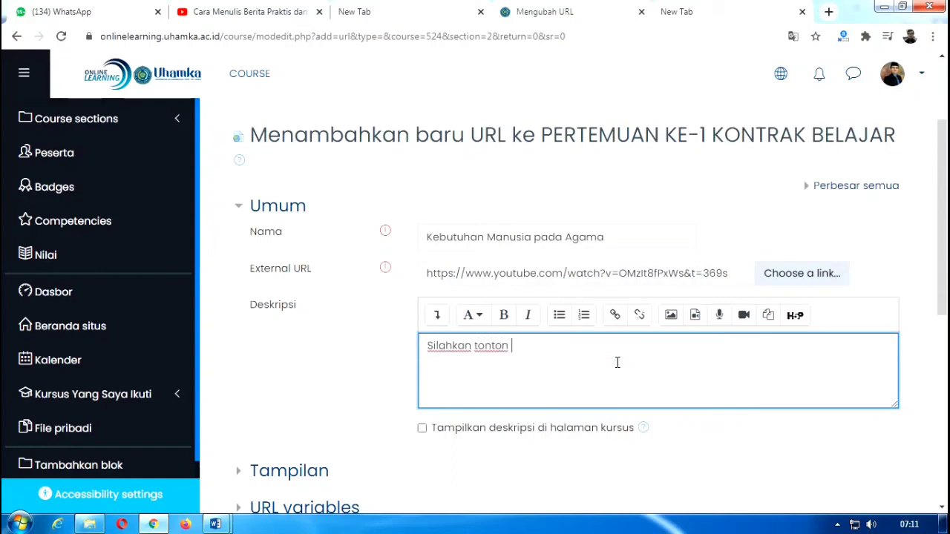
pyautogui.write('video ini ya...')
pyautogui.scroll(-2, 503, 360)
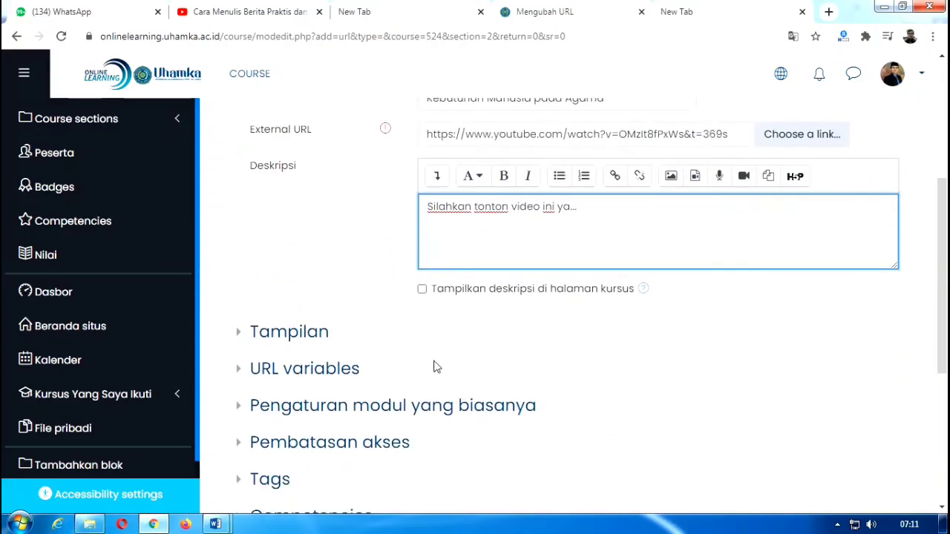
pyautogui.click(422, 290)
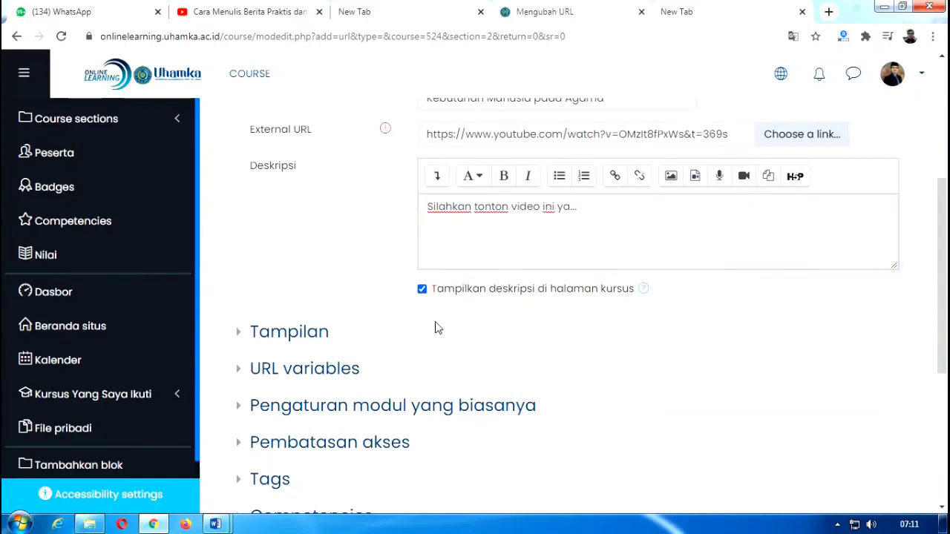
pyautogui.scroll(-3, 445, 330)
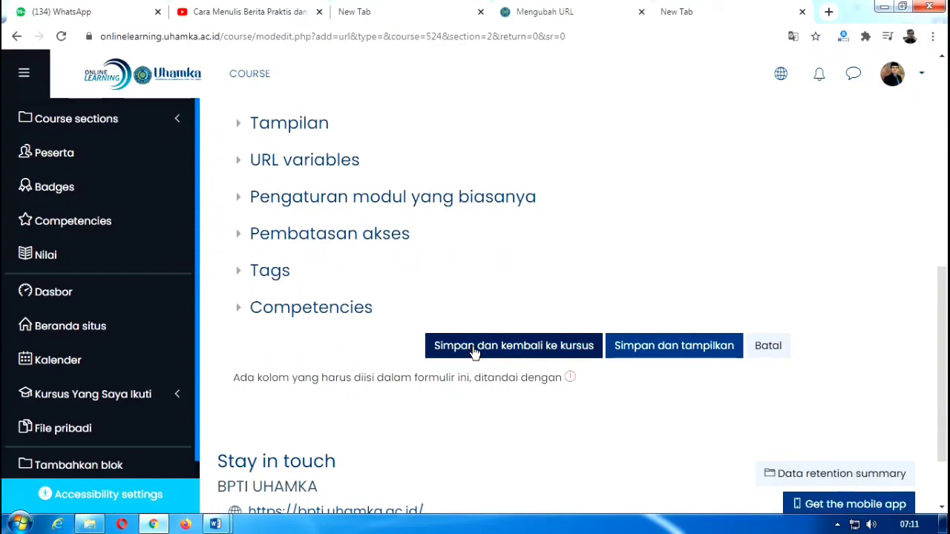
pyautogui.click(474, 351)
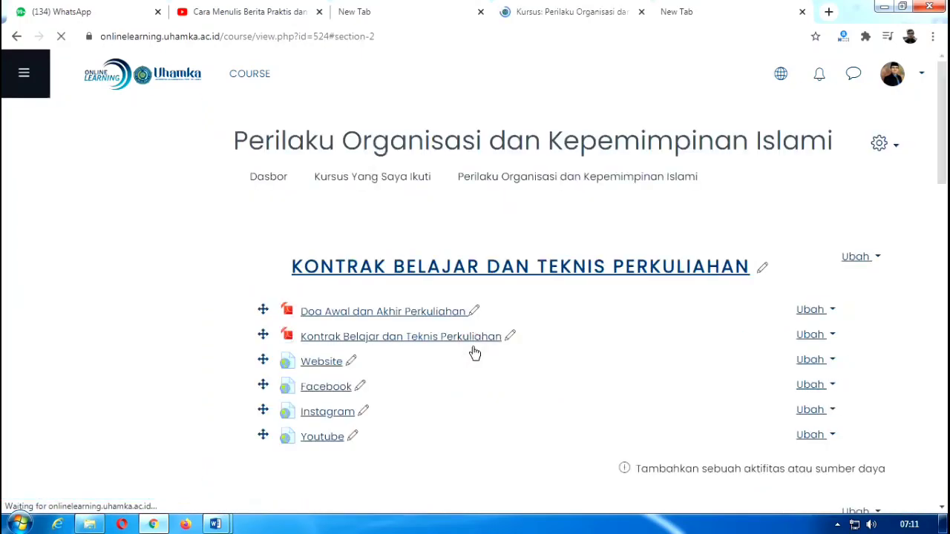
# - Move the video link Kebutuhan Manusia pada Agama from below the closing prayer to between Silabus and the PDF material, and check the section's order
pyautogui.scroll(-5, 473, 346)
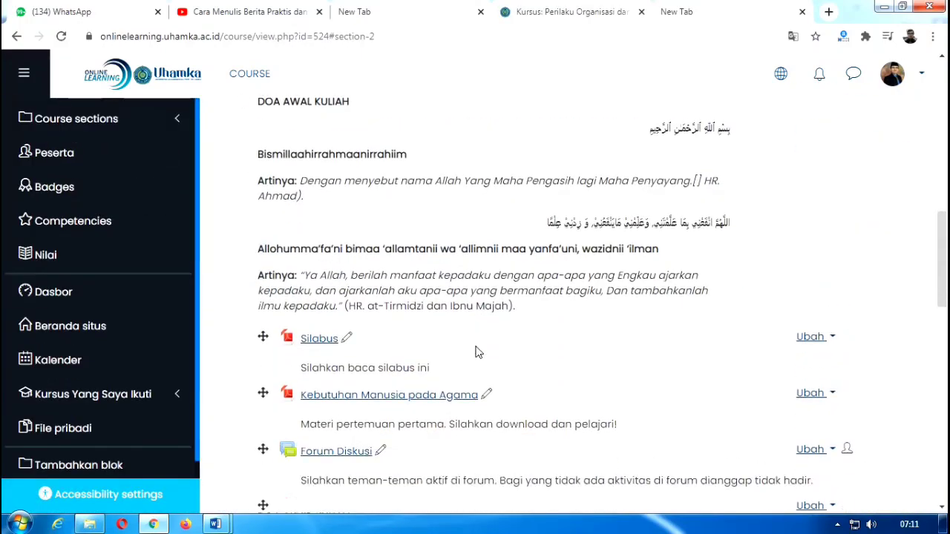
pyautogui.scroll(-2, 476, 346)
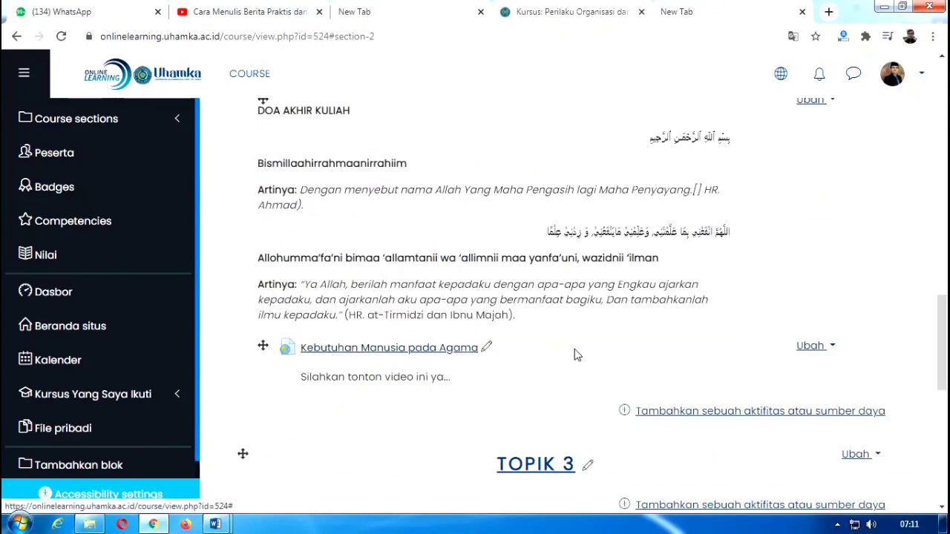
pyautogui.scroll(1, 382, 362)
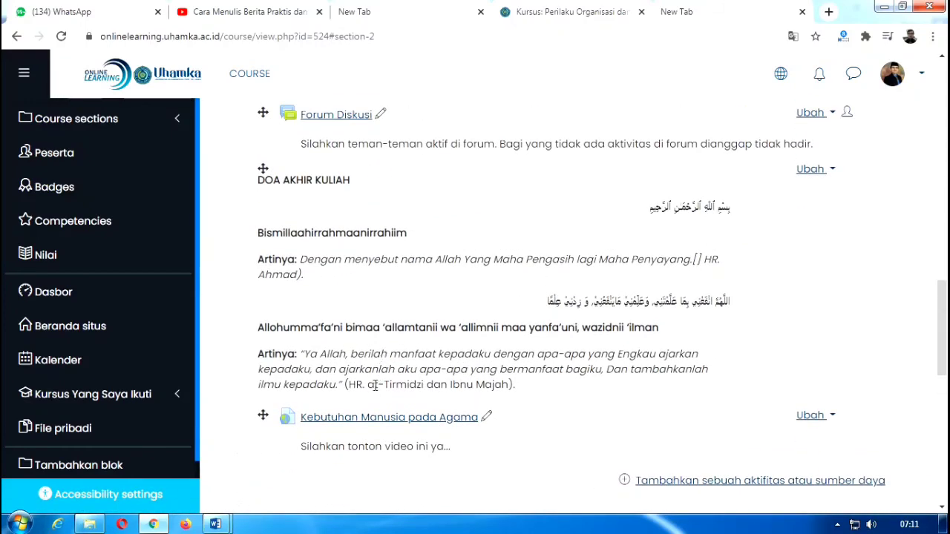
pyautogui.scroll(4, 348, 401)
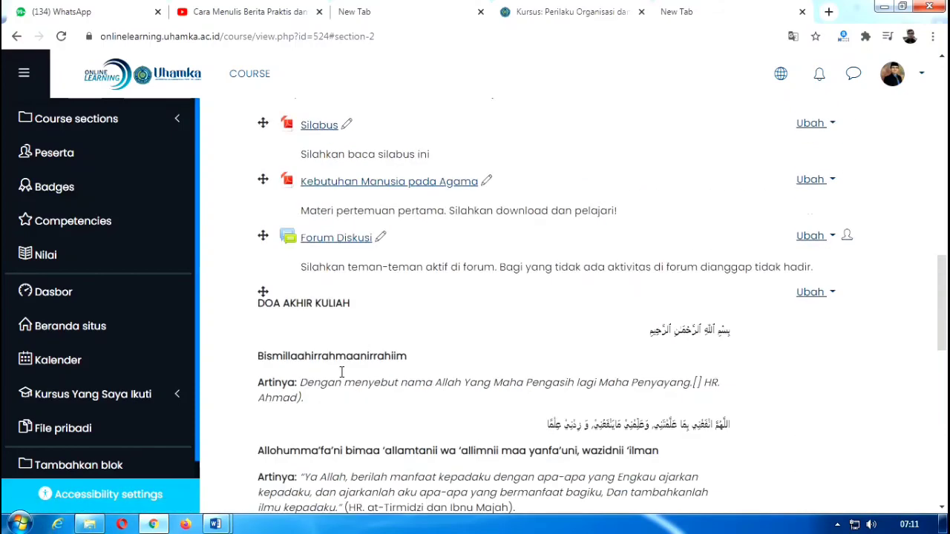
pyautogui.scroll(-5, 327, 334)
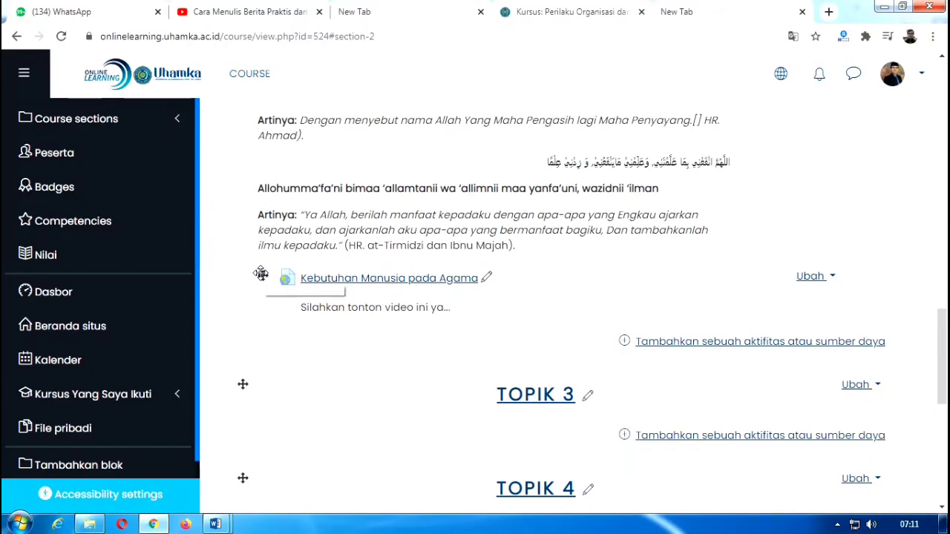
pyautogui.moveTo(261, 274); pyautogui.dragTo(248, 121)
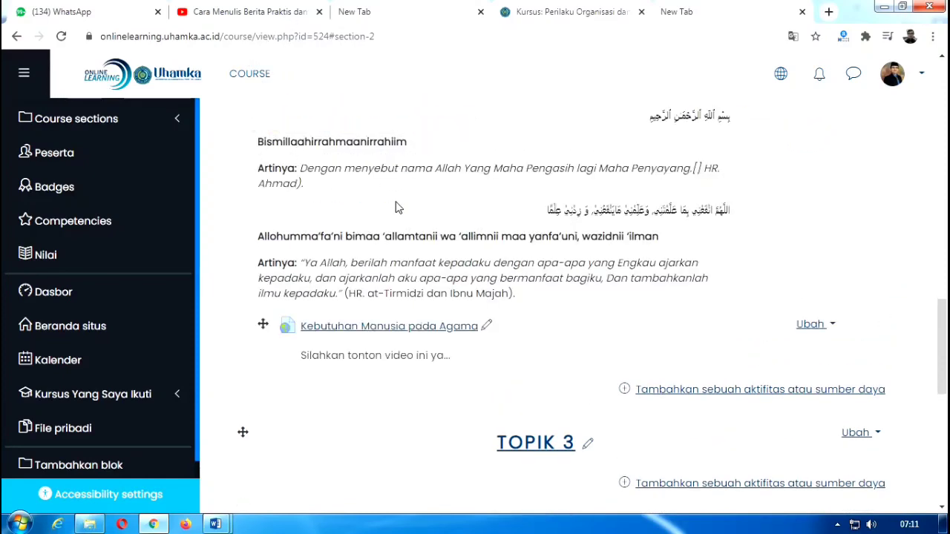
pyautogui.scroll(3, 395, 221)
pyautogui.scroll(-1, 391, 247)
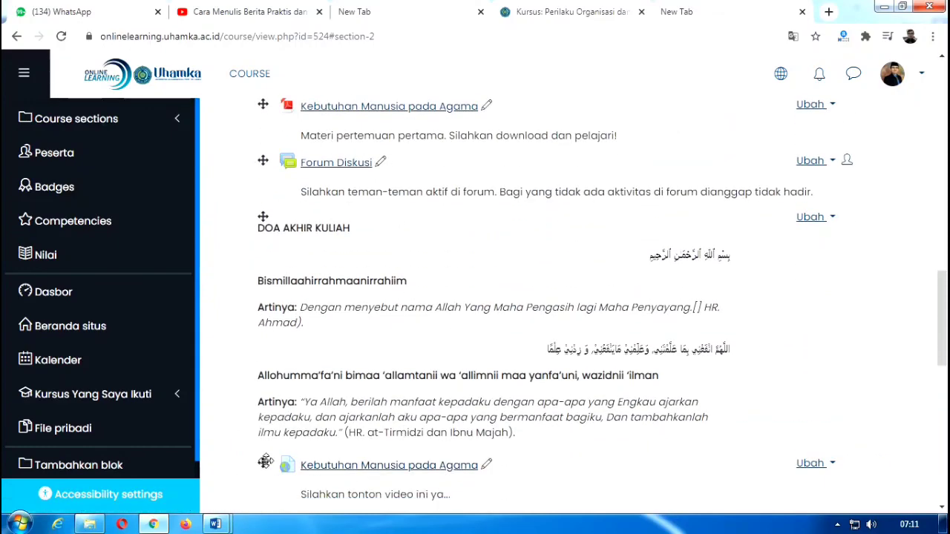
pyautogui.moveTo(263, 461); pyautogui.dragTo(276, 144)
pyautogui.moveTo(267, 132); pyautogui.dragTo(263, 133)
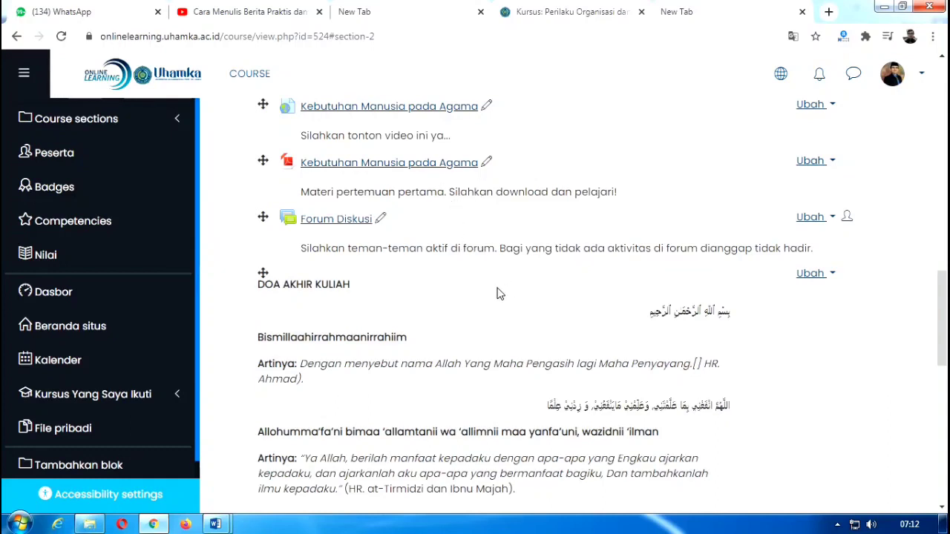
pyautogui.scroll(1, 498, 294)
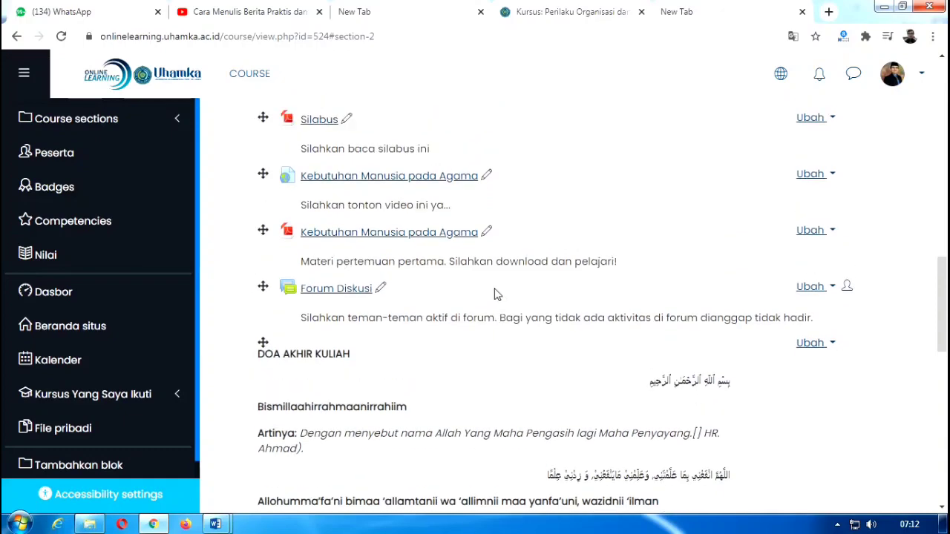
pyautogui.scroll(2, 347, 191)
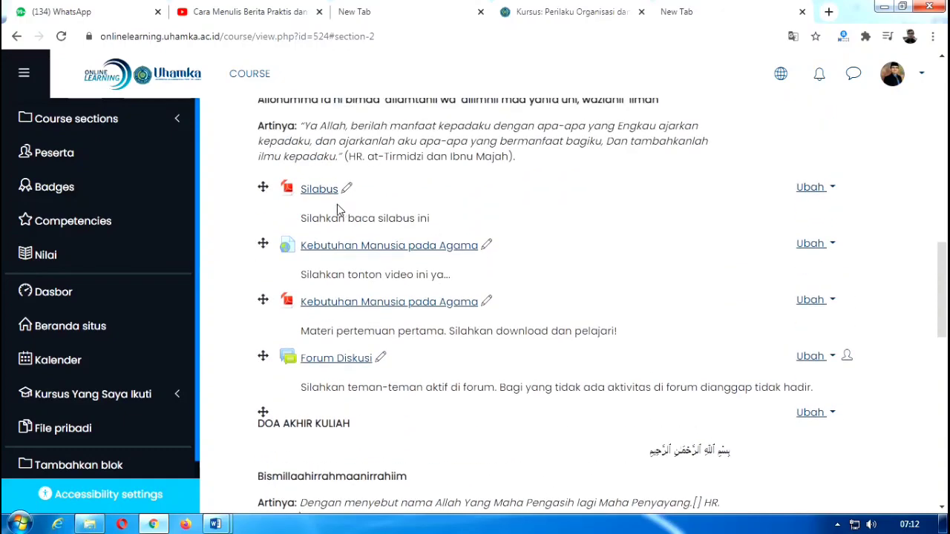
pyautogui.scroll(2, 366, 170)
pyautogui.scroll(-2, 322, 269)
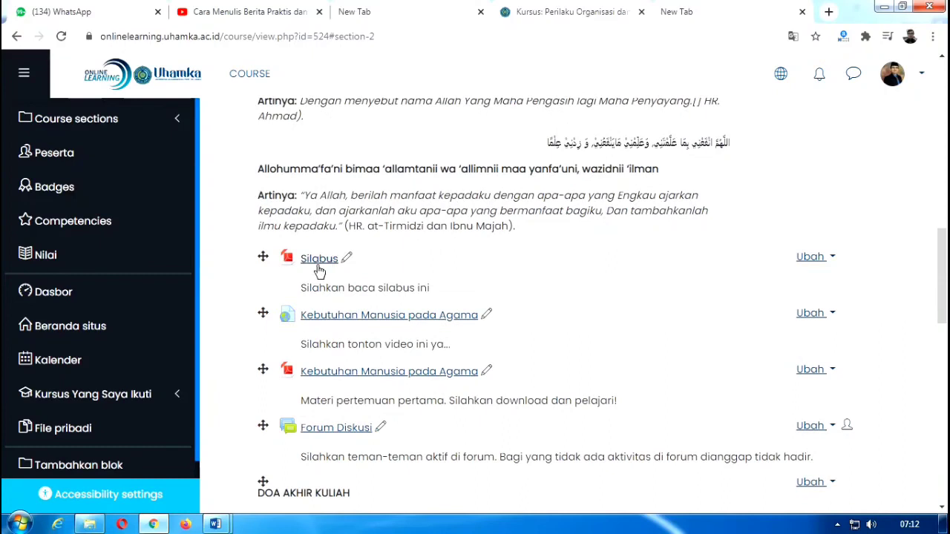
# - Test the video link Kebutuhan Manusia pada Agama, pause the YouTube video it opens, and return to the course page
pyautogui.scroll(-1, 319, 271)
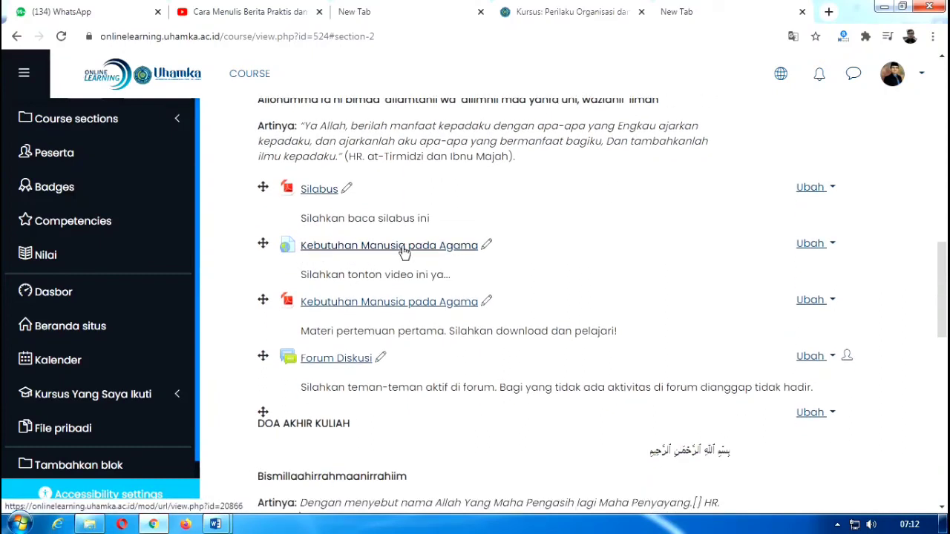
pyautogui.click(359, 245)
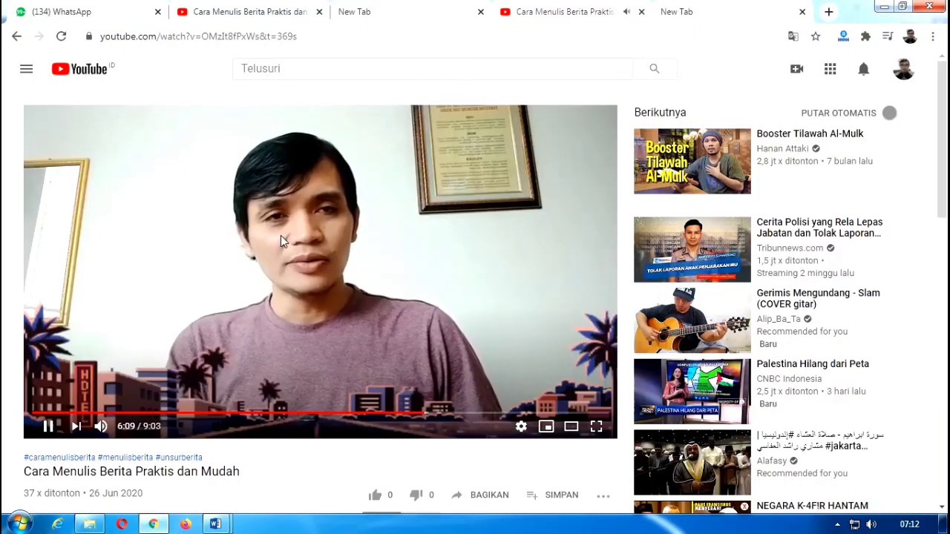
pyautogui.click(280, 235)
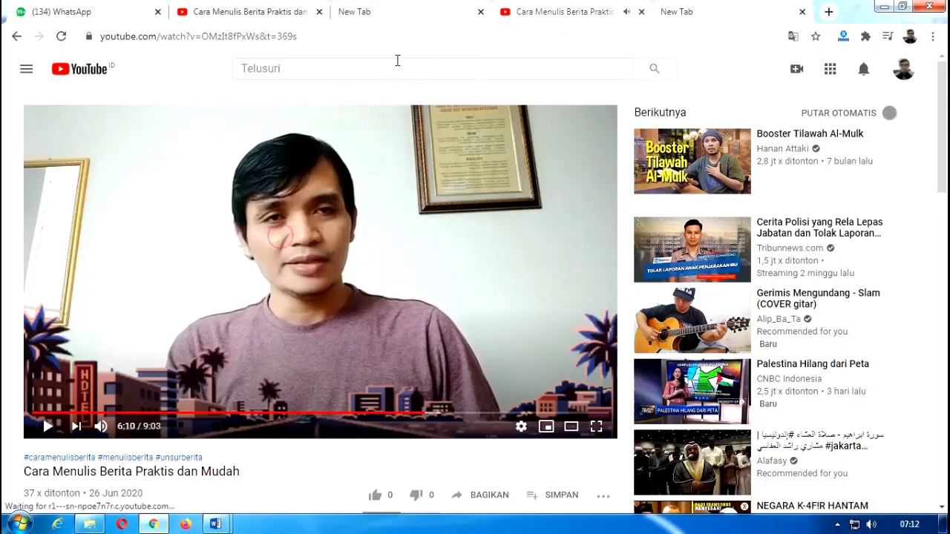
pyautogui.click(154, 525)
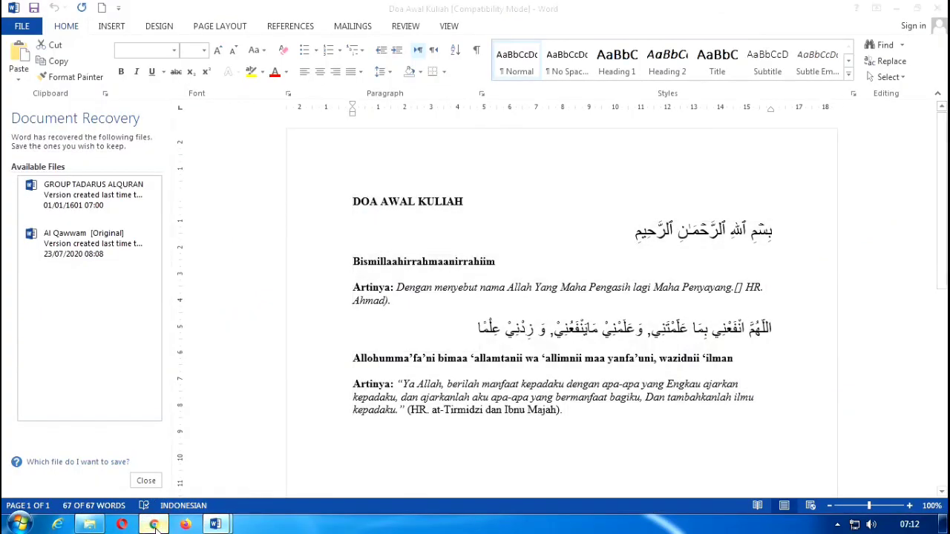
pyautogui.click(154, 524)
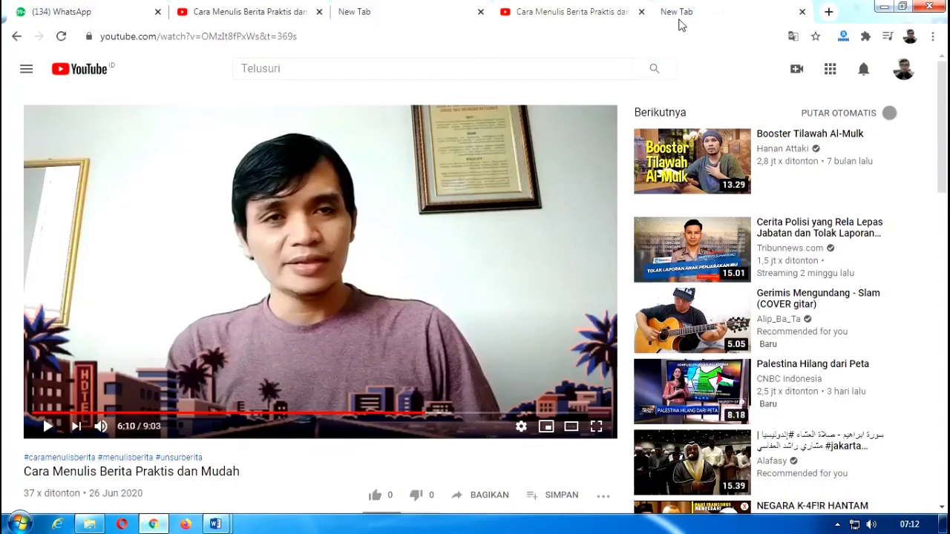
pyautogui.click(20, 42)
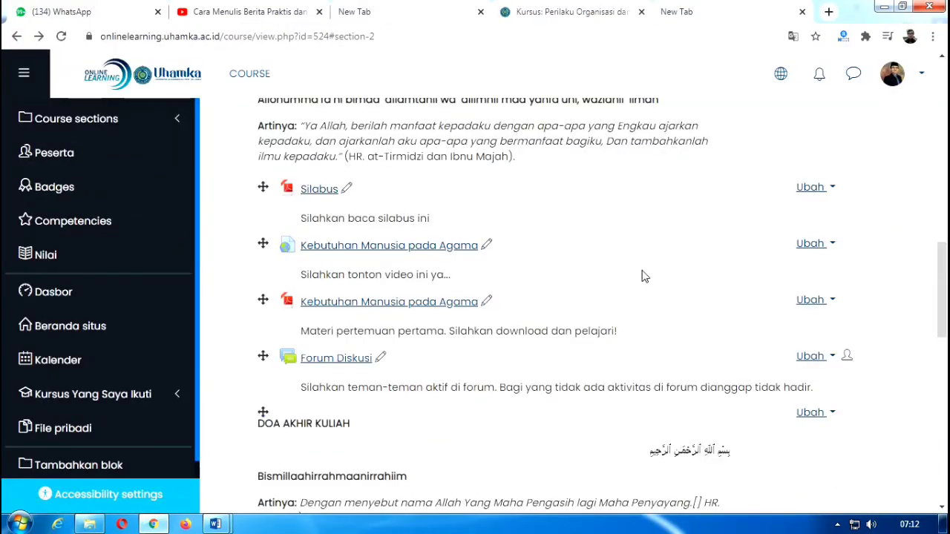
# - Review the order of all items in PERTEMUAN KE-1 KONTRAK BELAJAR, from the opening prayer to the closing prayer
pyautogui.scroll(-3, 643, 277)
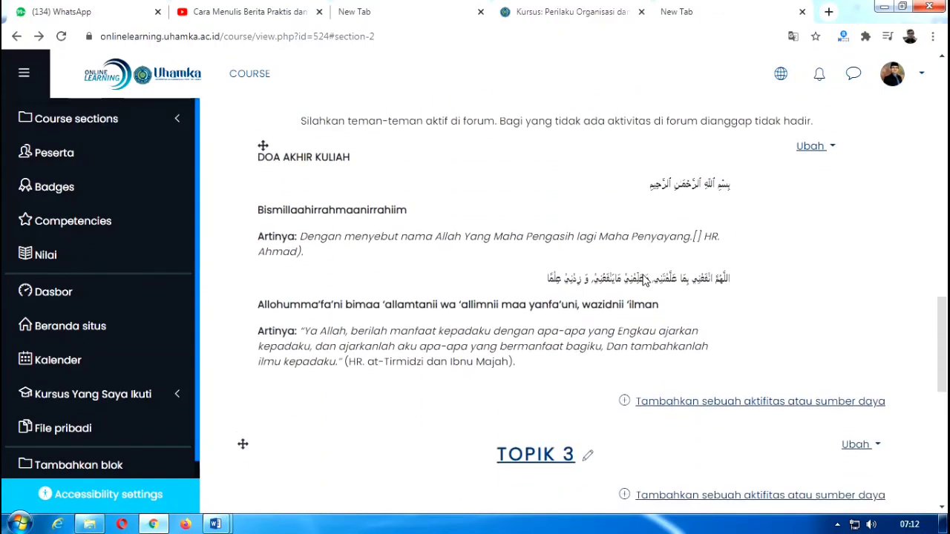
pyautogui.scroll(6, 644, 286)
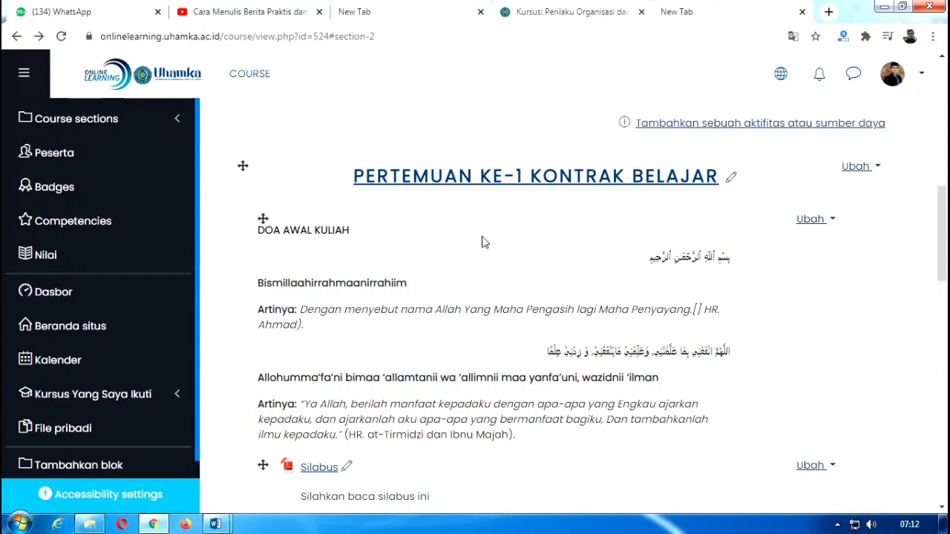
pyautogui.scroll(-3, 470, 299)
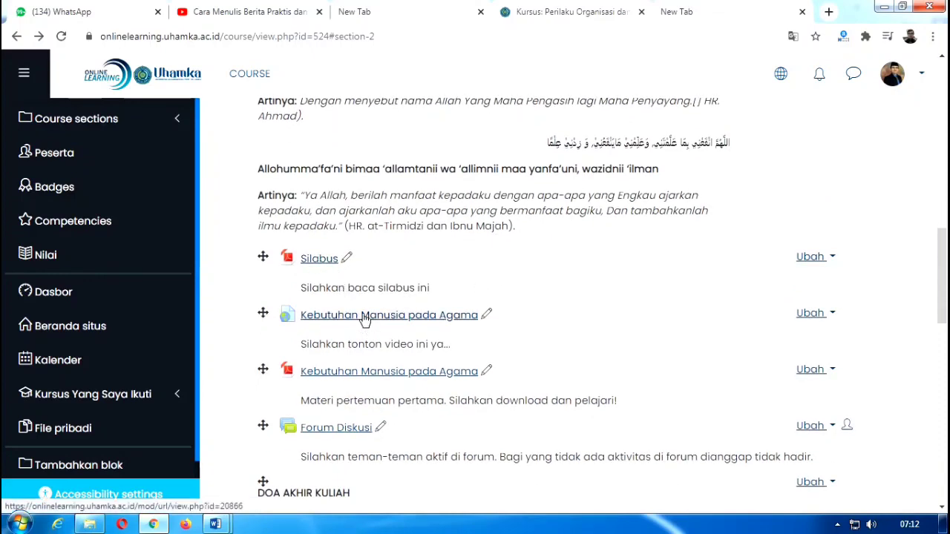
pyautogui.scroll(-1, 364, 321)
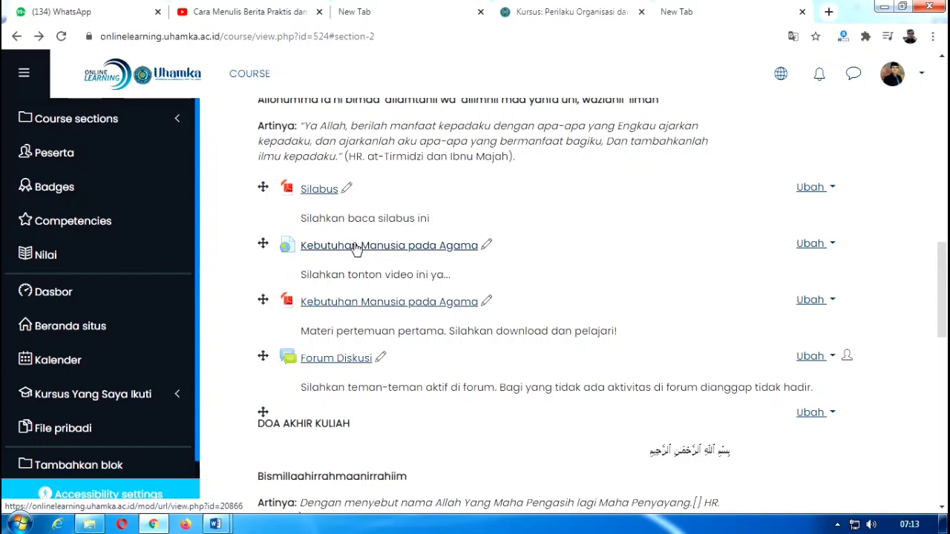
pyautogui.scroll(-1, 362, 278)
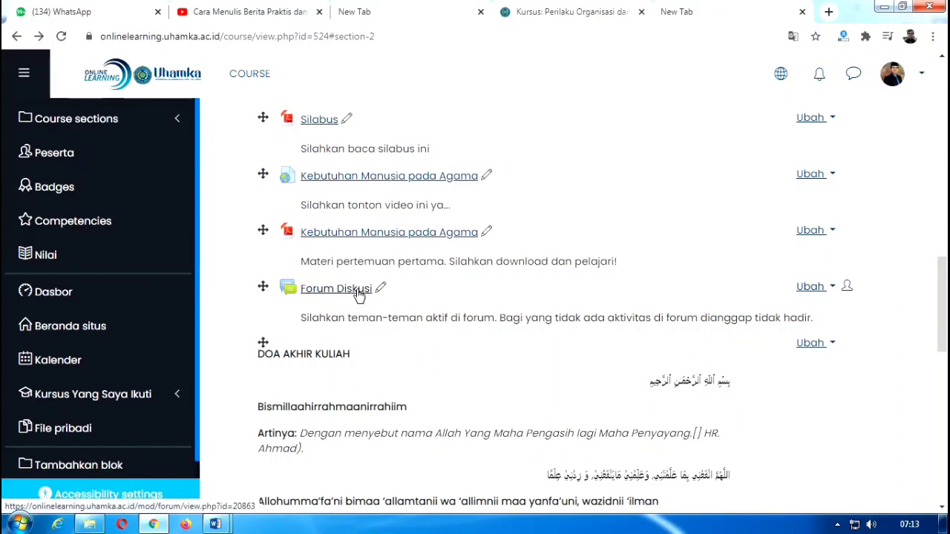
pyautogui.scroll(-1, 359, 294)
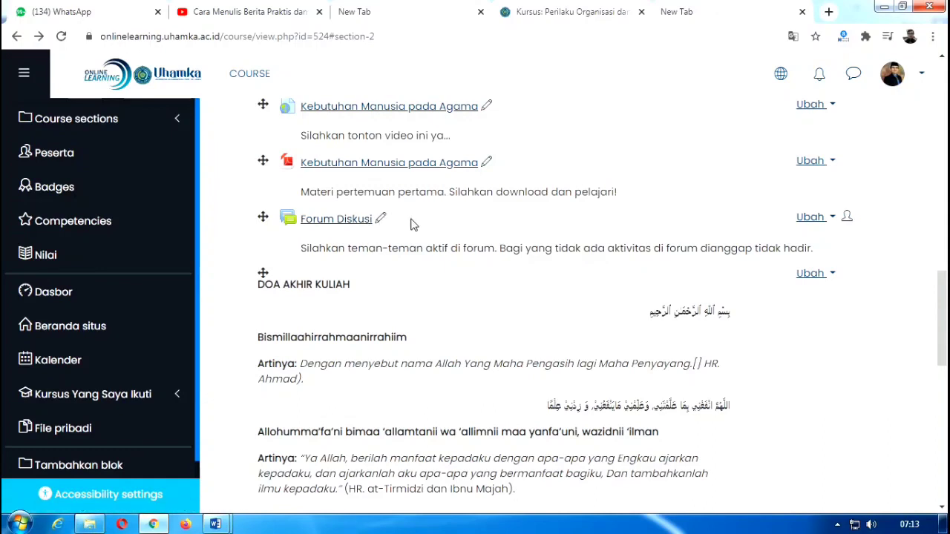
pyautogui.scroll(-1, 431, 242)
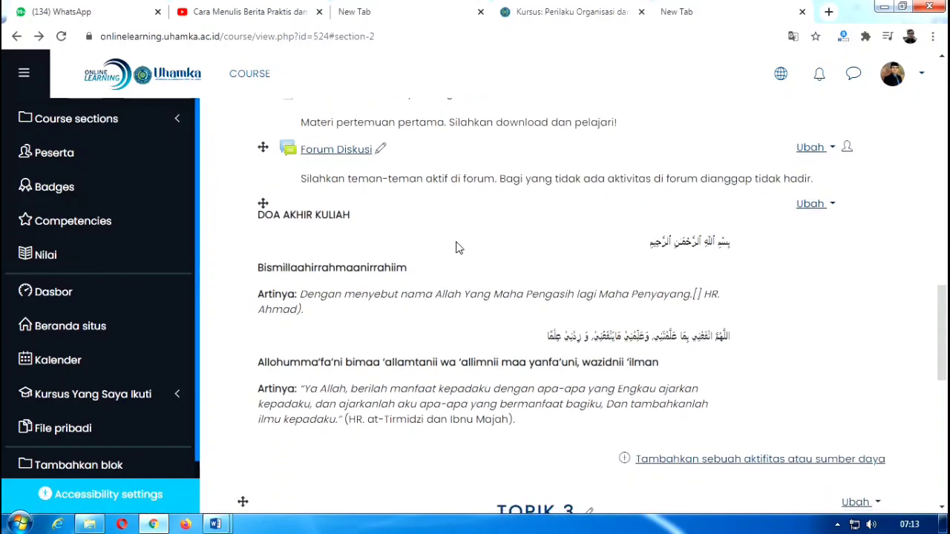